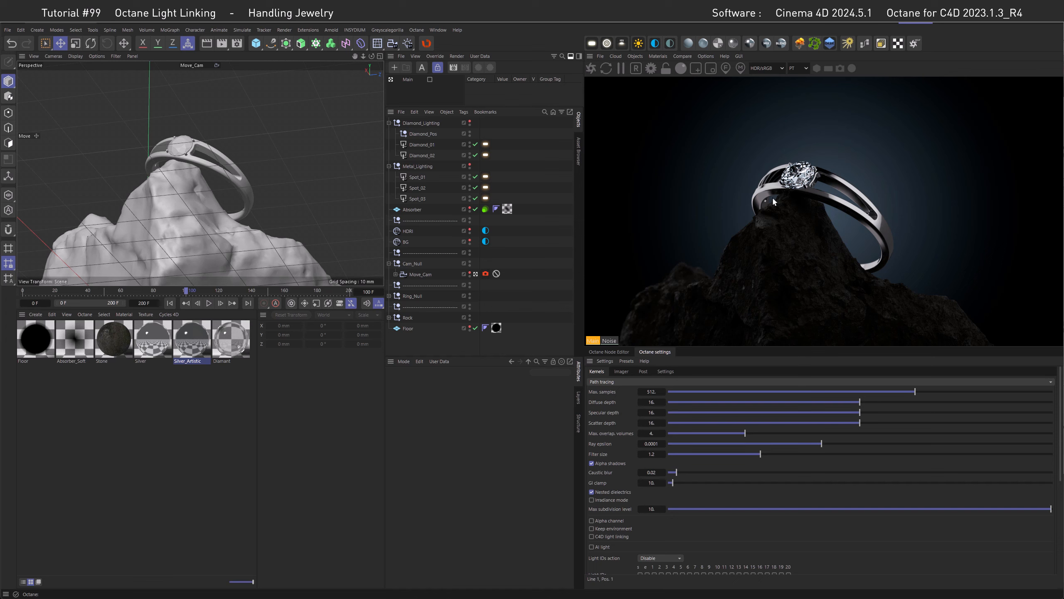
Toggle the visibility of the Metal_Lighting and Diamond_Lighting groups to inspect the finished light setup.
{"action": "key", "text": "ctrl+z"}
{"action": "left_click", "coordinate": [470, 165]}
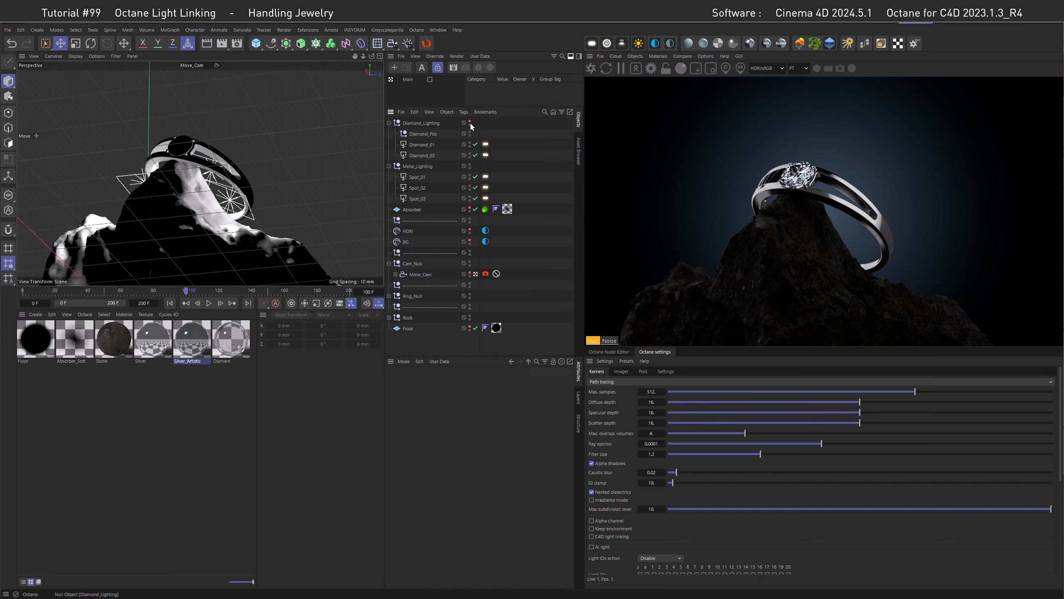
{"action": "left_click", "coordinate": [470, 121]}
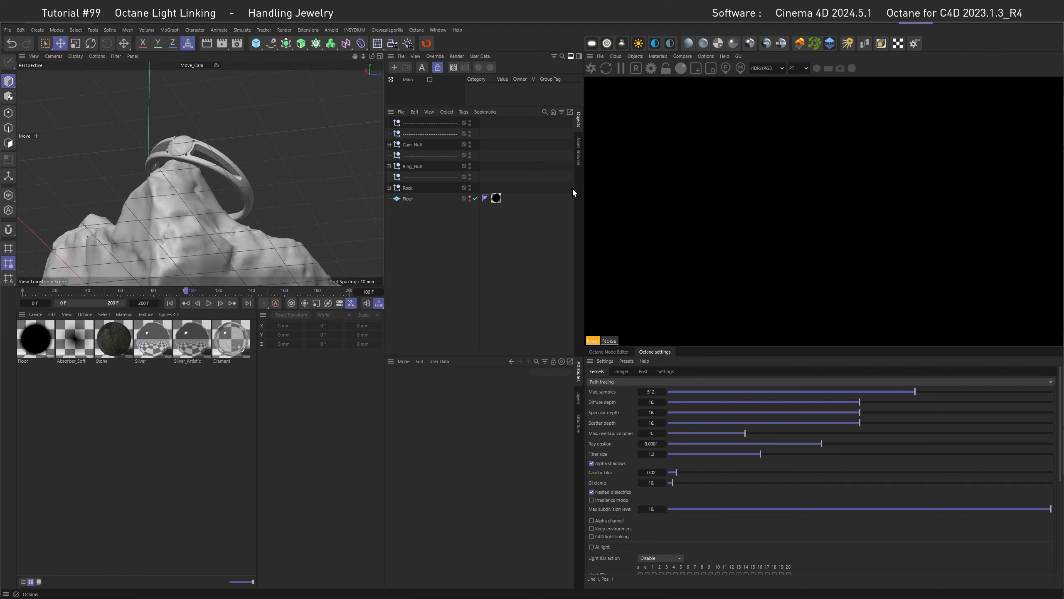
Add an Octane HDRI environment and load octane_studio1.hdr as its image texture.
{"action": "left_click", "coordinate": [635, 56]}
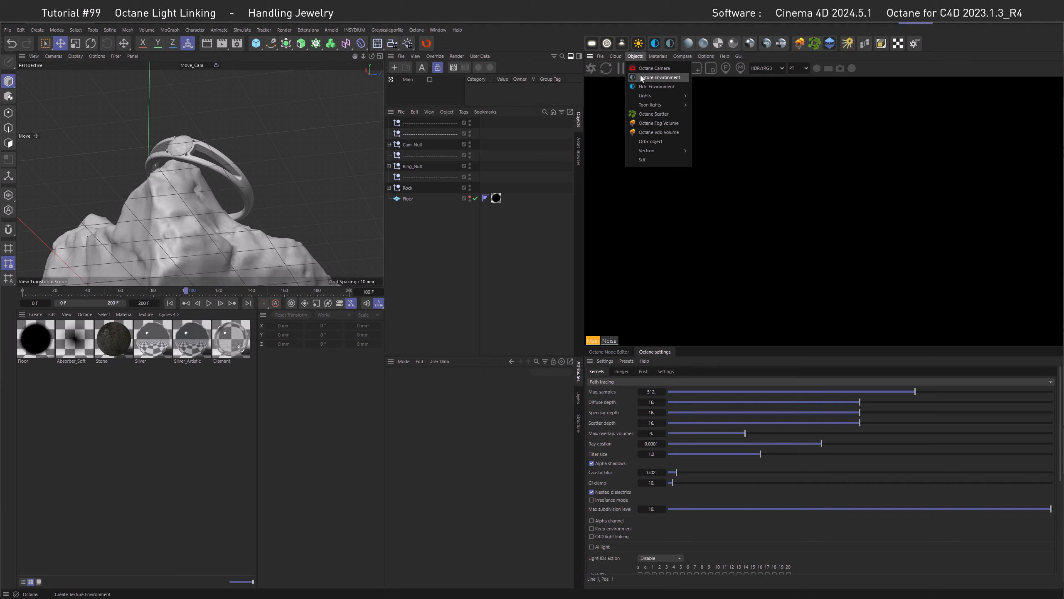
{"action": "left_click", "coordinate": [645, 87]}
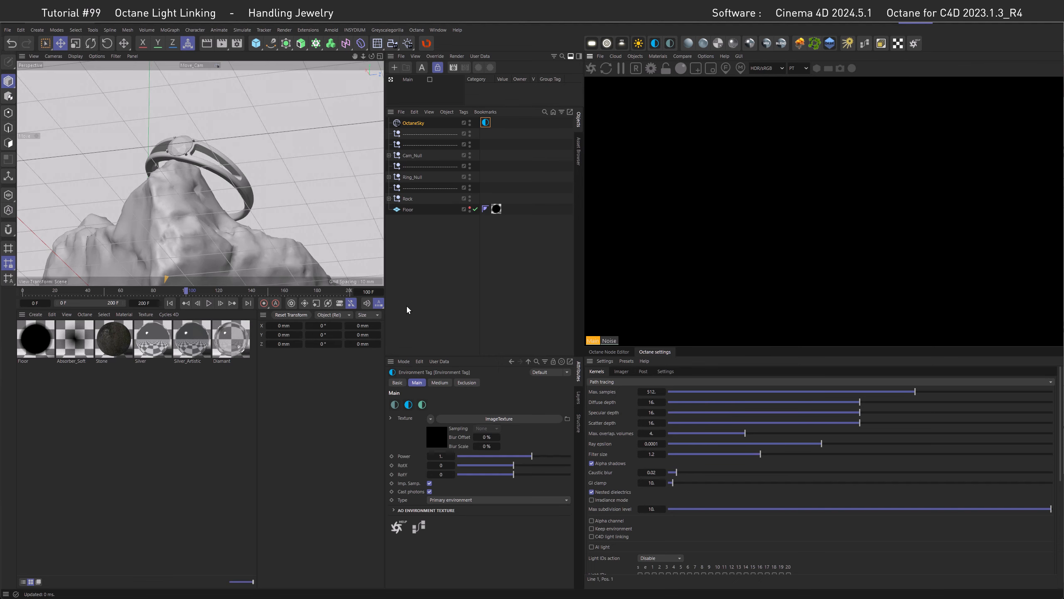
{"action": "left_click", "coordinate": [440, 444]}
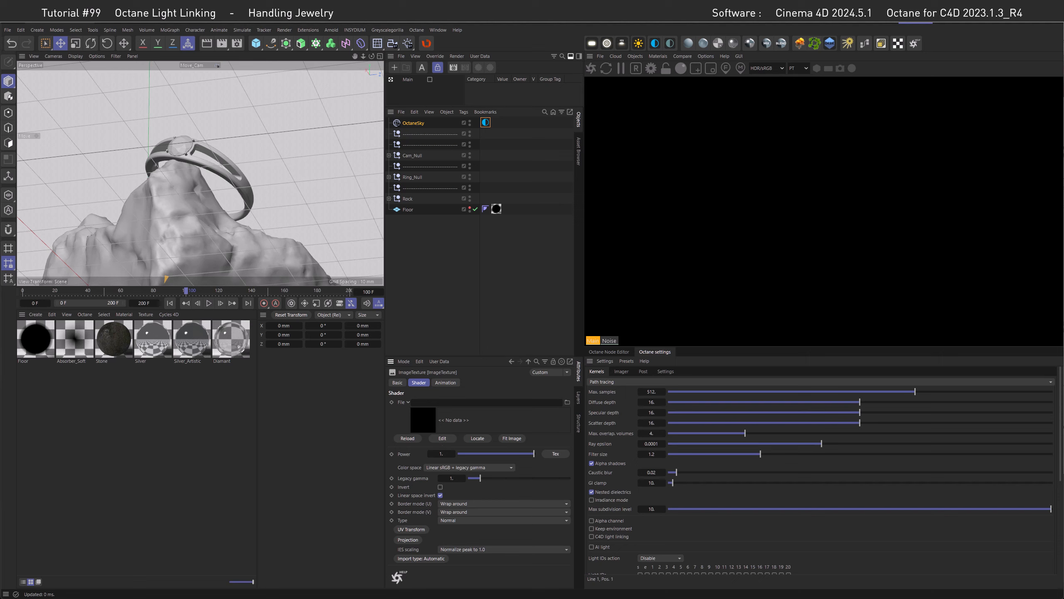
{"action": "left_click_drag", "start_coordinate": [505, 421], "coordinate": [494, 406]}
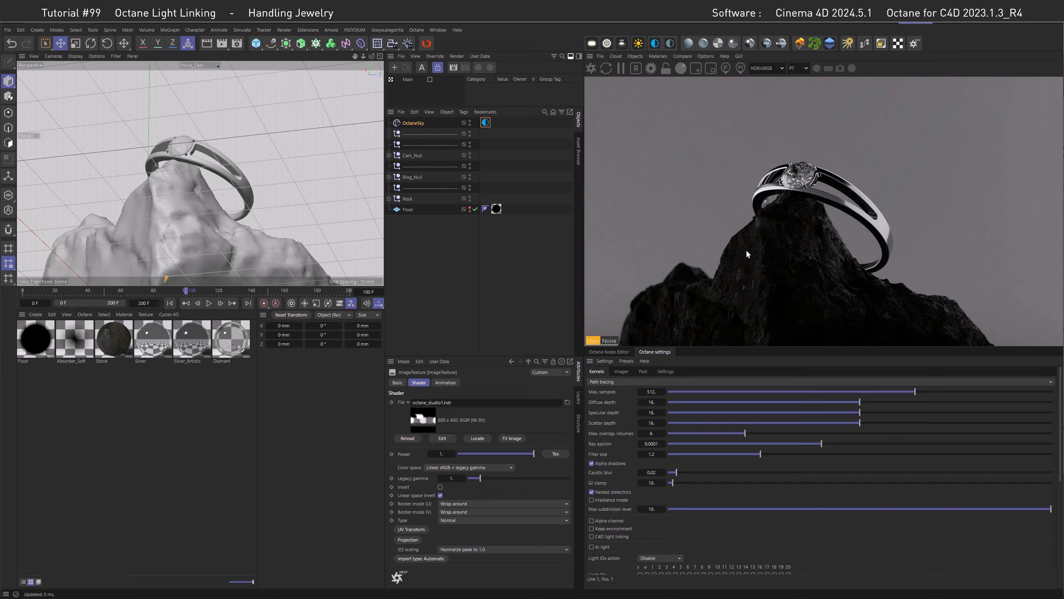
Enable ACES tone mapping in the Octane imager settings.
{"action": "left_click", "coordinate": [622, 371]}
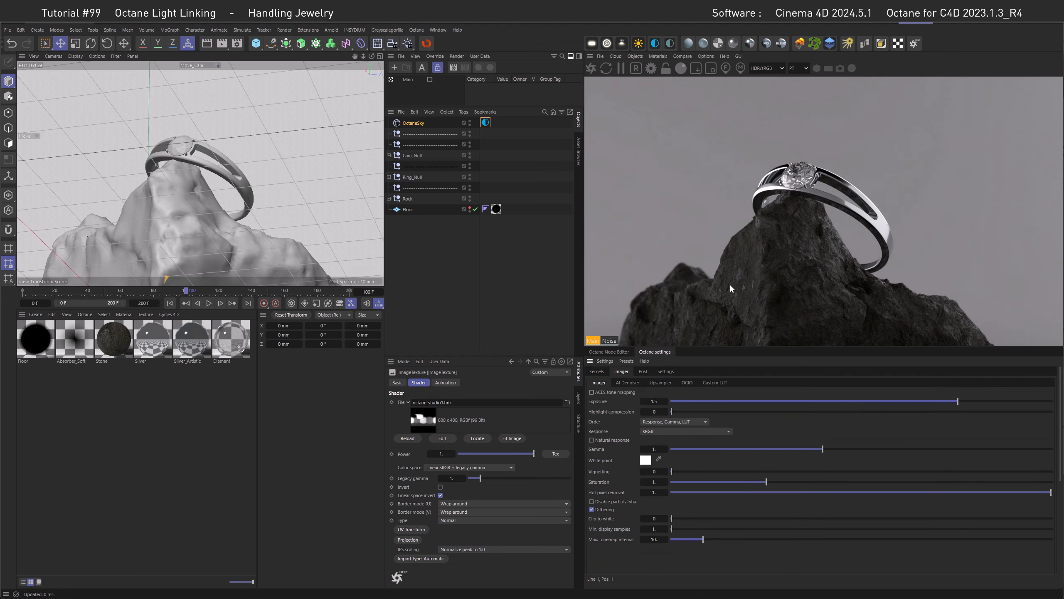
{"action": "left_click", "coordinate": [590, 393]}
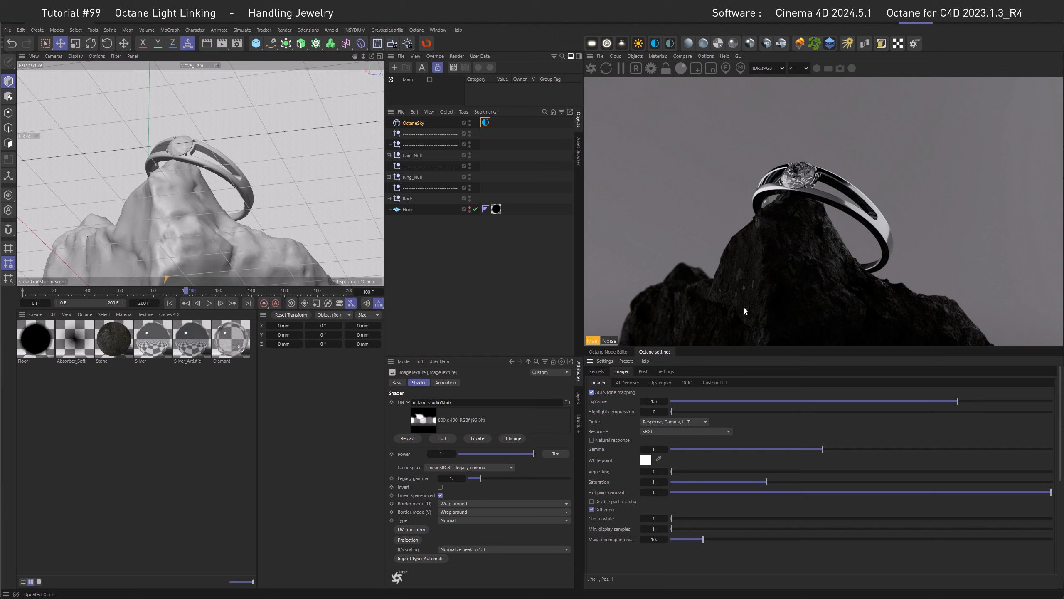
Try an imager exposure of 1 and restore it to 1.5.
{"action": "double_click", "coordinate": [658, 399]}
{"action": "type", "text": "1"}
{"action": "key", "text": "Return"}
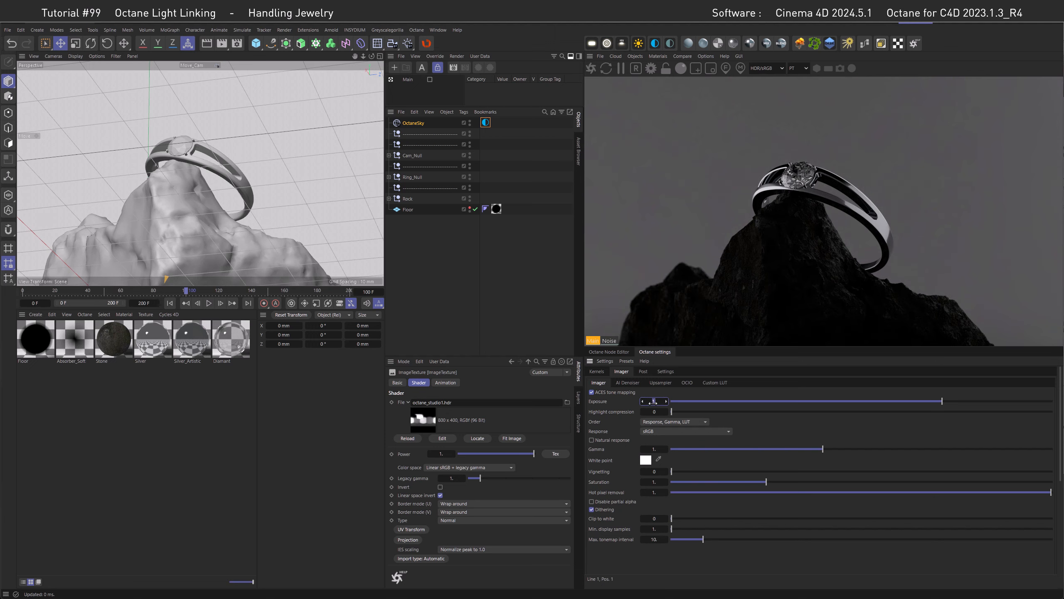
{"action": "type", "text": ".5"}
{"action": "key", "text": "Return"}
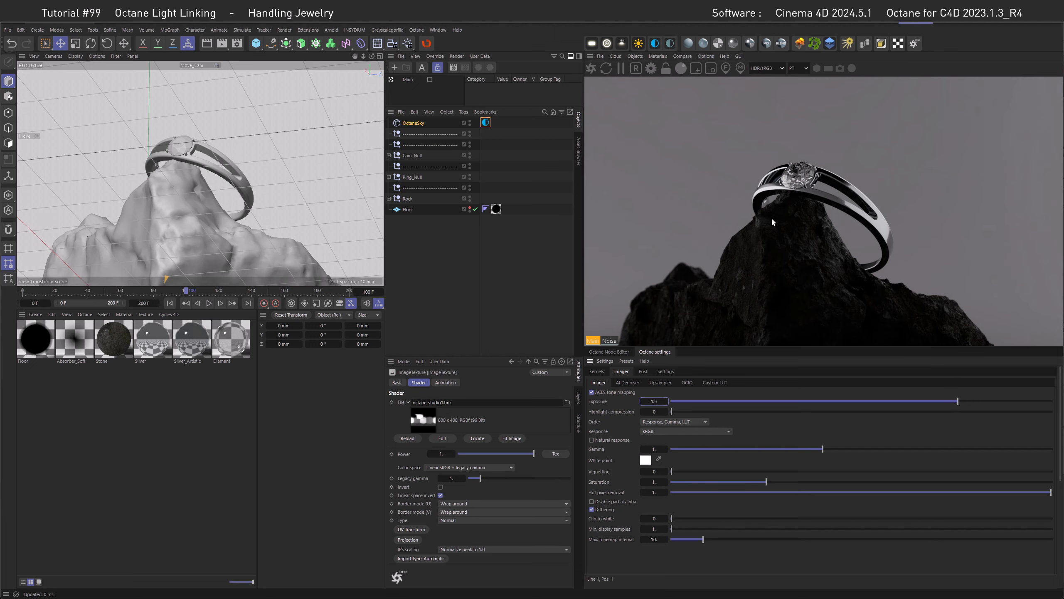
Try rotating the HDRI environment to a RotX of about 0.14 and reset RotX to 0.
{"action": "left_click", "coordinate": [715, 187]}
{"action": "left_click", "coordinate": [512, 361]}
{"action": "left_click_drag", "start_coordinate": [512, 466], "coordinate": [522, 468]}
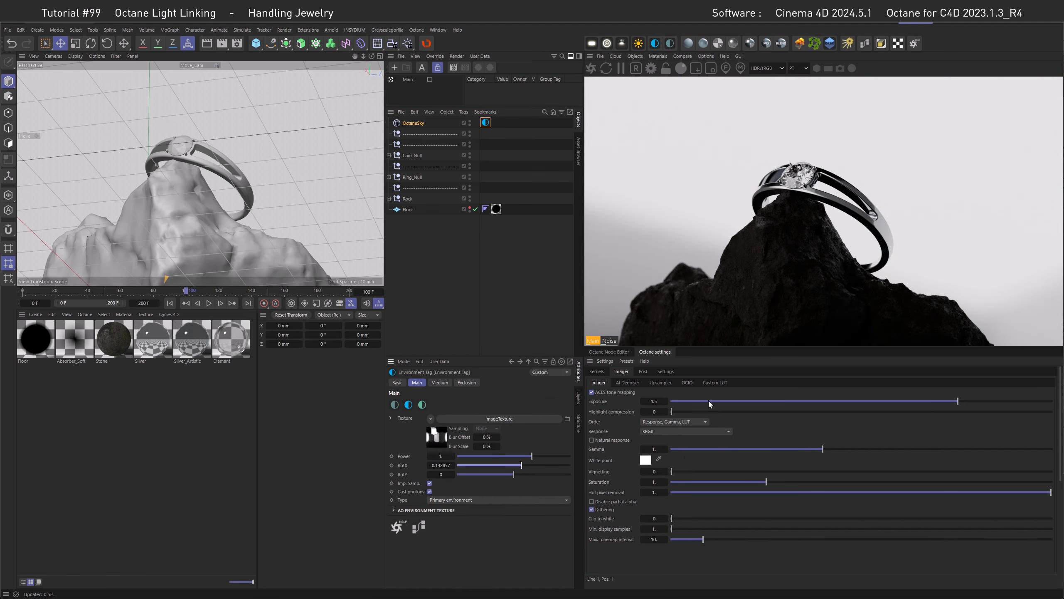
{"action": "double_click", "coordinate": [442, 465]}
{"action": "type", "text": "0"}
{"action": "key", "text": "Return"}
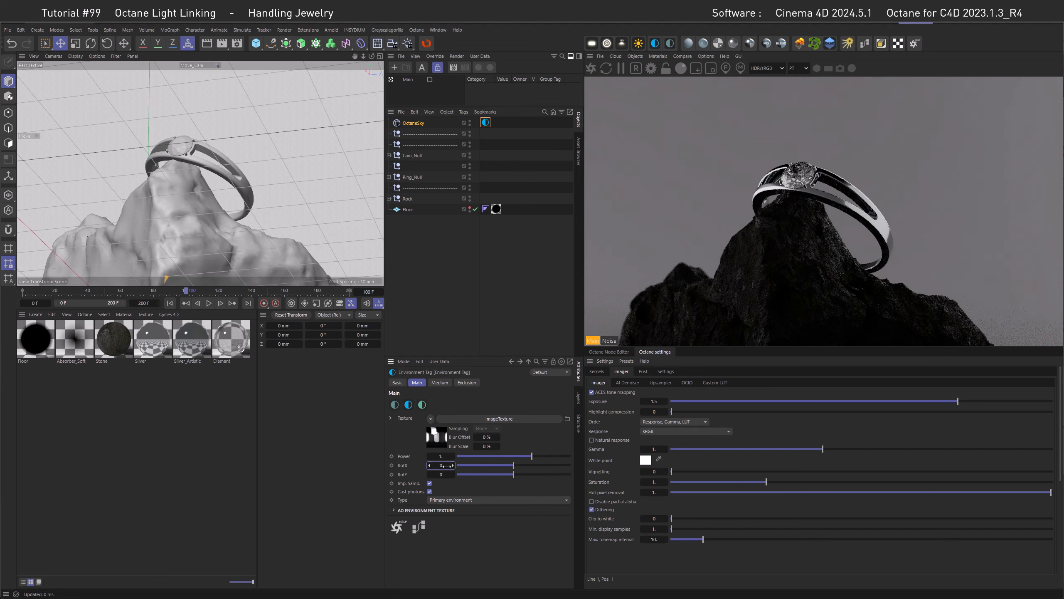
Duplicate the OctaneSky object and switch the copy's environment texture to an RGB spectrum.
{"action": "left_click", "coordinate": [413, 123]}
{"action": "left_click_drag", "start_coordinate": [417, 123], "coordinate": [418, 119], "text": "ctrl"}
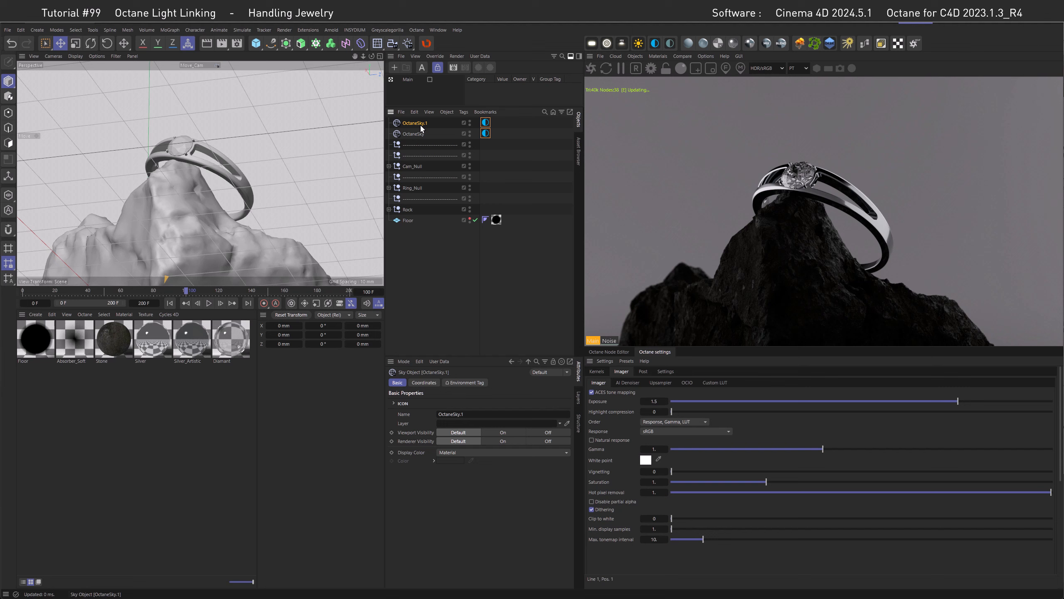
{"action": "left_click", "coordinate": [485, 122]}
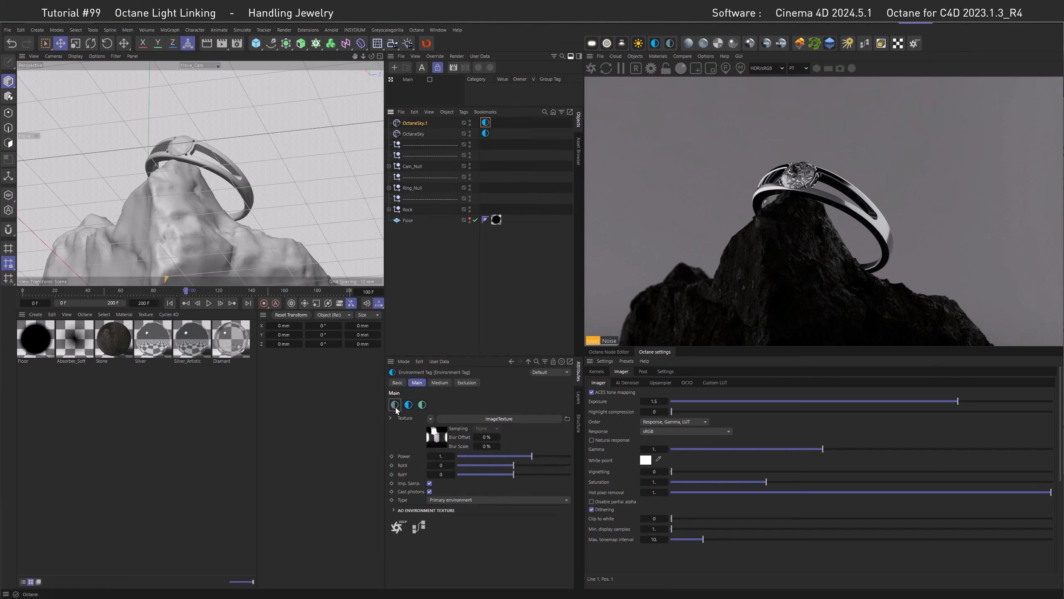
{"action": "left_click", "coordinate": [395, 404]}
Set the duplicated sky's RGB spectrum color to black with R, G and B at 0.
{"action": "left_click", "coordinate": [438, 435]}
{"action": "double_click", "coordinate": [428, 412]}
{"action": "type", "text": "0.9"}
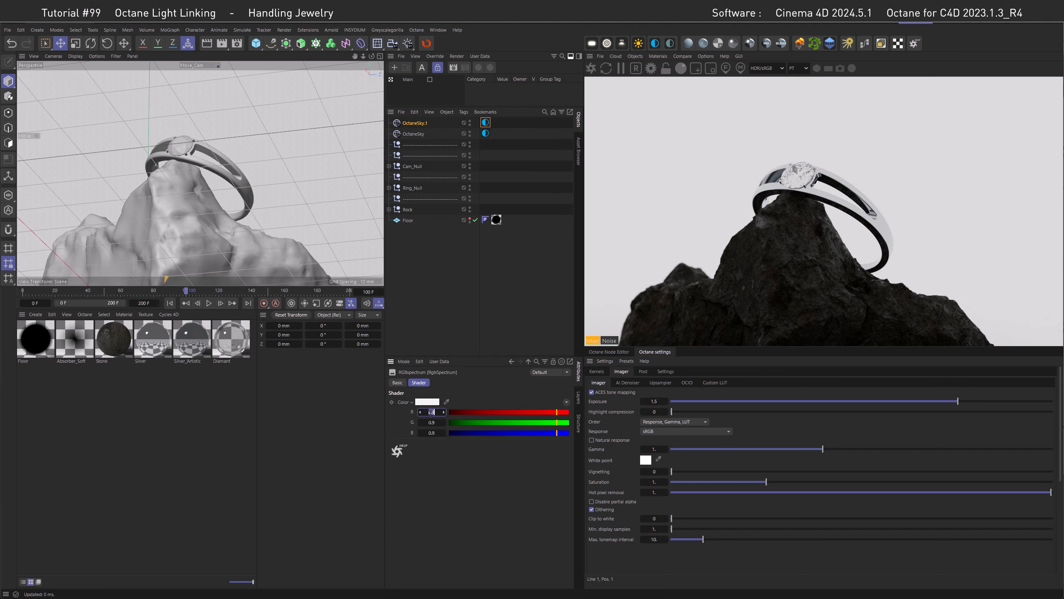
{"action": "key", "text": "Tab"}
{"action": "type", "text": "0"}
{"action": "key", "text": "Tab"}
{"action": "type", "text": "0"}
{"action": "key", "text": "Return"}
Change the black sky's environment type to Visible environment.
{"action": "left_click", "coordinate": [512, 361]}
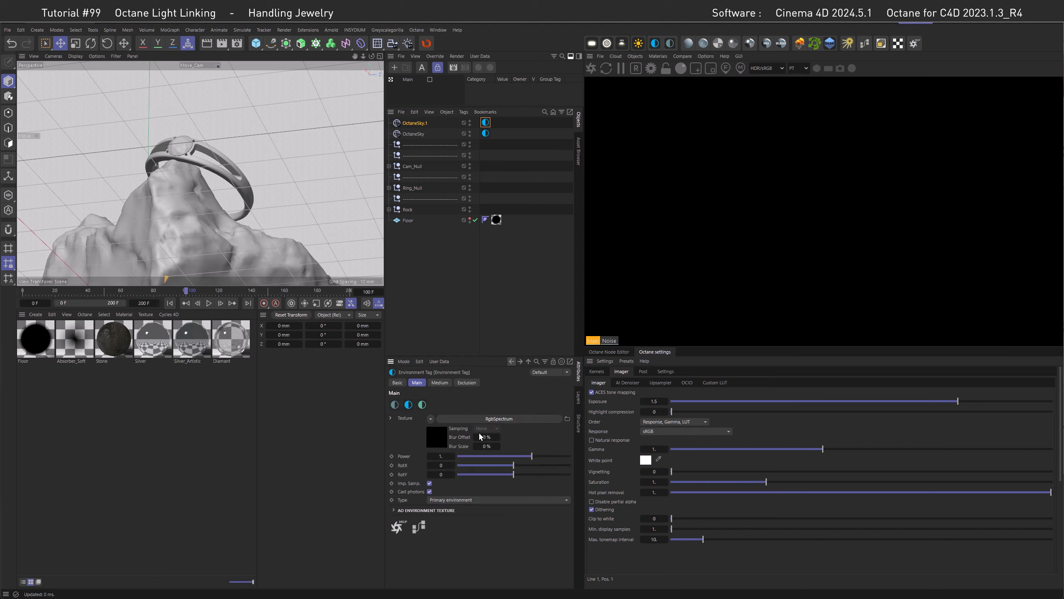
{"action": "left_click", "coordinate": [443, 499]}
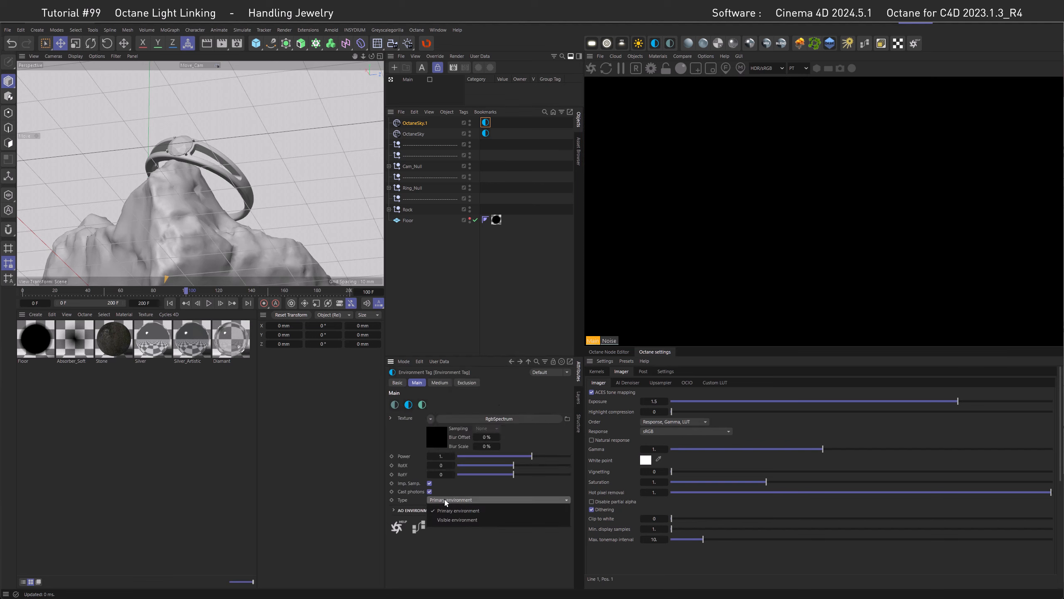
{"action": "left_click", "coordinate": [445, 520]}
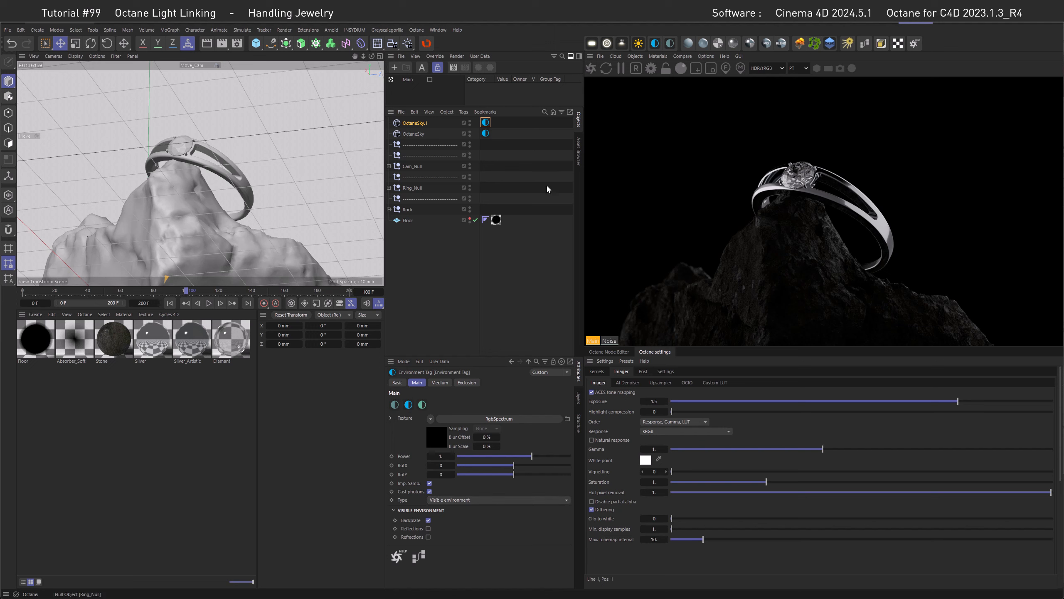
Move both skies below the first separator, renaming the image-textured one HDRI and the black one BG.
{"action": "left_click", "coordinate": [413, 134], "text": "ctrl"}
{"action": "left_click_drag", "start_coordinate": [418, 134], "coordinate": [411, 146]}
{"action": "double_click", "coordinate": [411, 145]}
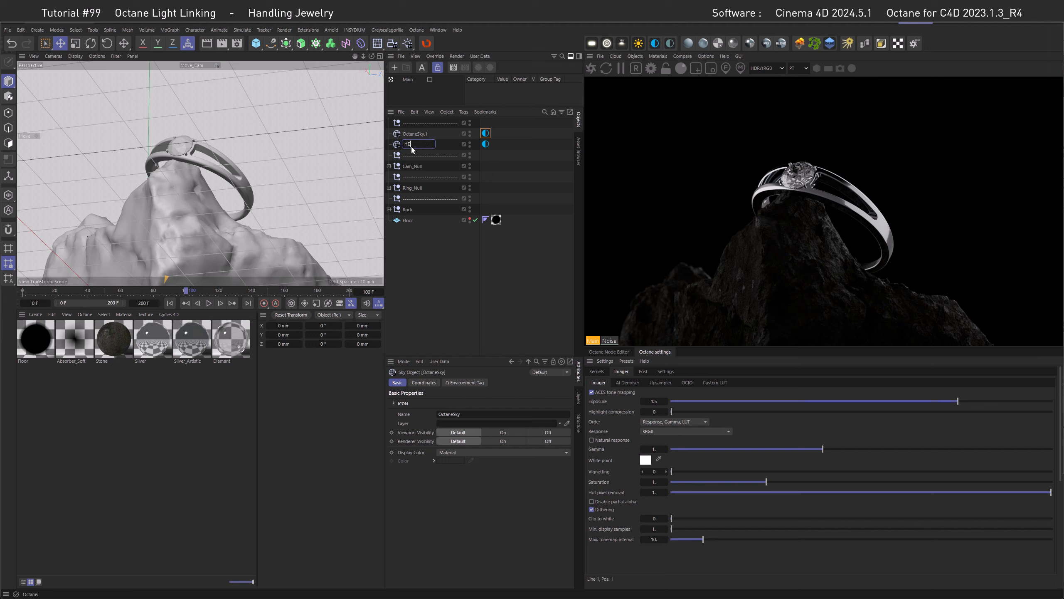
{"action": "key", "text": "Return"}
{"action": "double_click", "coordinate": [412, 134]}
{"action": "type", "text": "BG"}
{"action": "key", "text": "Return"}
Rotate the HDRI environment with RotX at 0.45 and RotY at 0.12.
{"action": "left_click", "coordinate": [485, 144]}
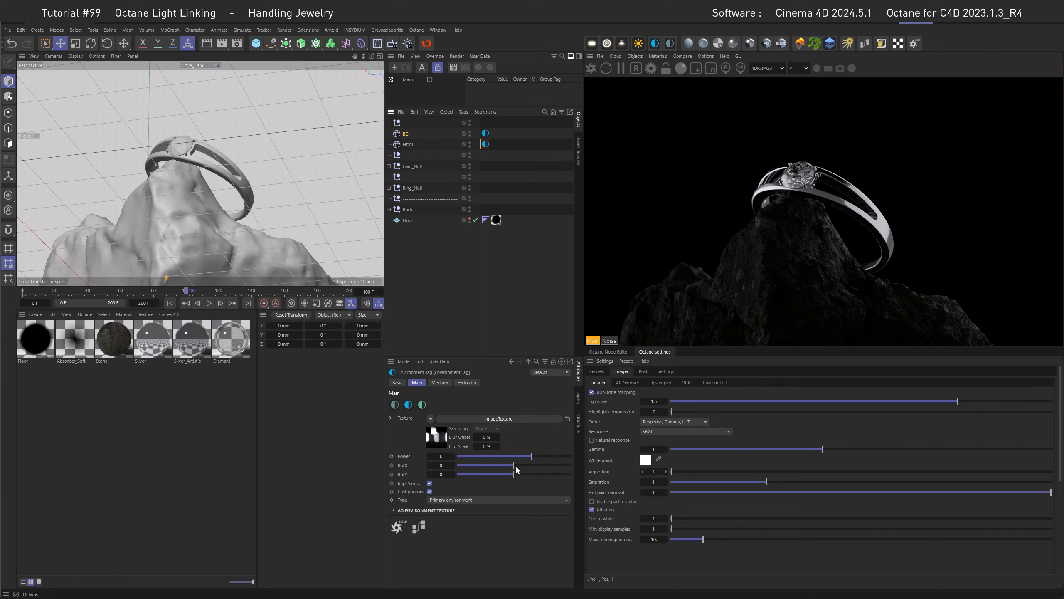
{"action": "left_click_drag", "start_coordinate": [514, 465], "coordinate": [537, 469]}
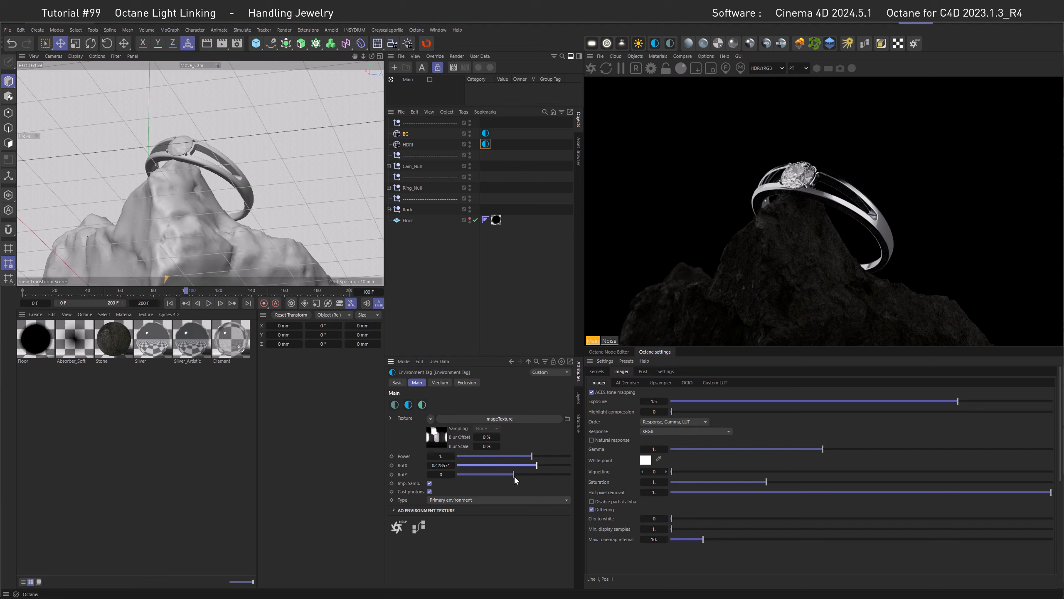
{"action": "left_click_drag", "start_coordinate": [514, 474], "coordinate": [521, 477]}
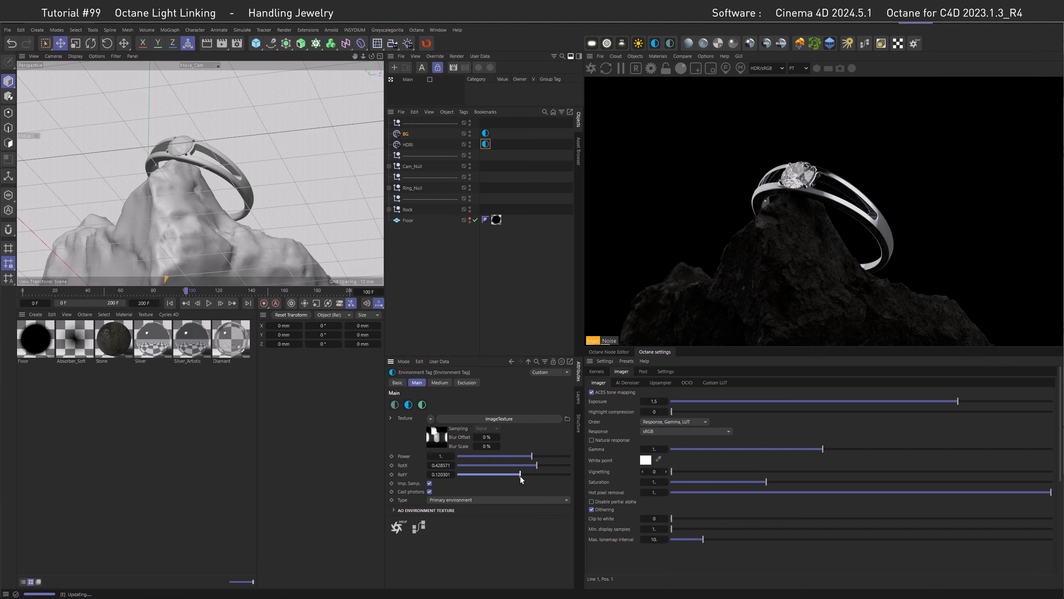
{"action": "left_click", "coordinate": [438, 466]}
{"action": "type", "text": "0.45"}
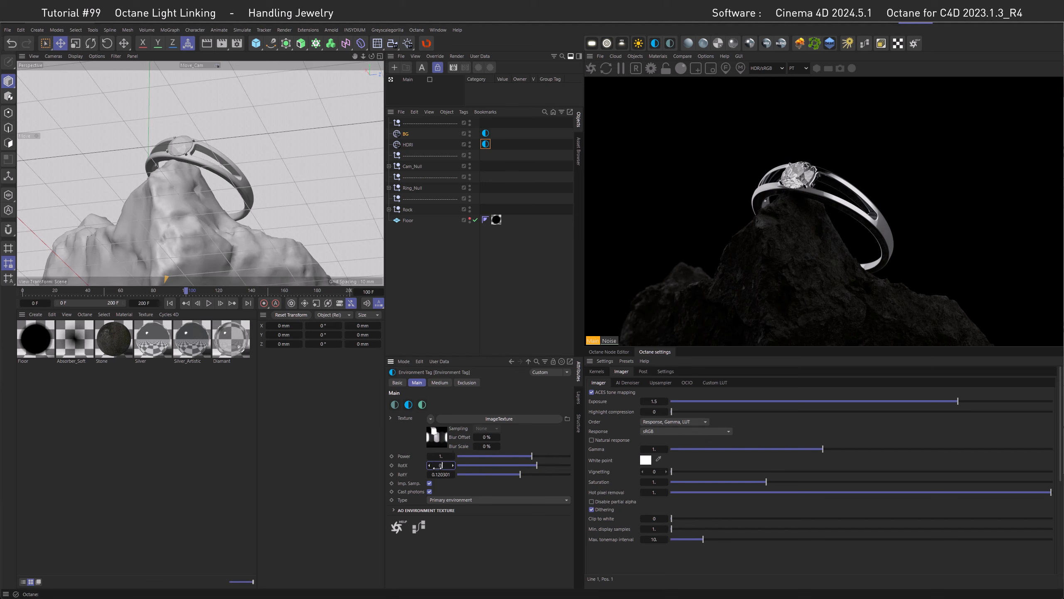
{"action": "key", "text": "Return"}
{"action": "left_click", "coordinate": [437, 475]}
{"action": "type", "text": "0.12"}
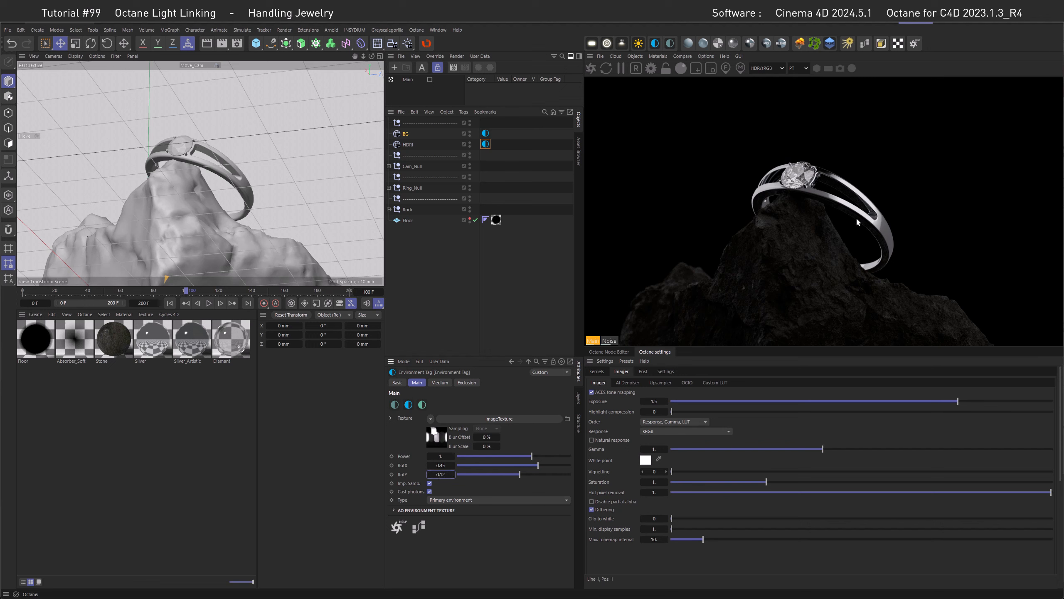
{"action": "key", "text": "Return"}
Open the HDRI environment's node graph and insert a Color correction node between the ImageTexture and Environment nodes.
{"action": "left_click", "coordinate": [427, 529]}
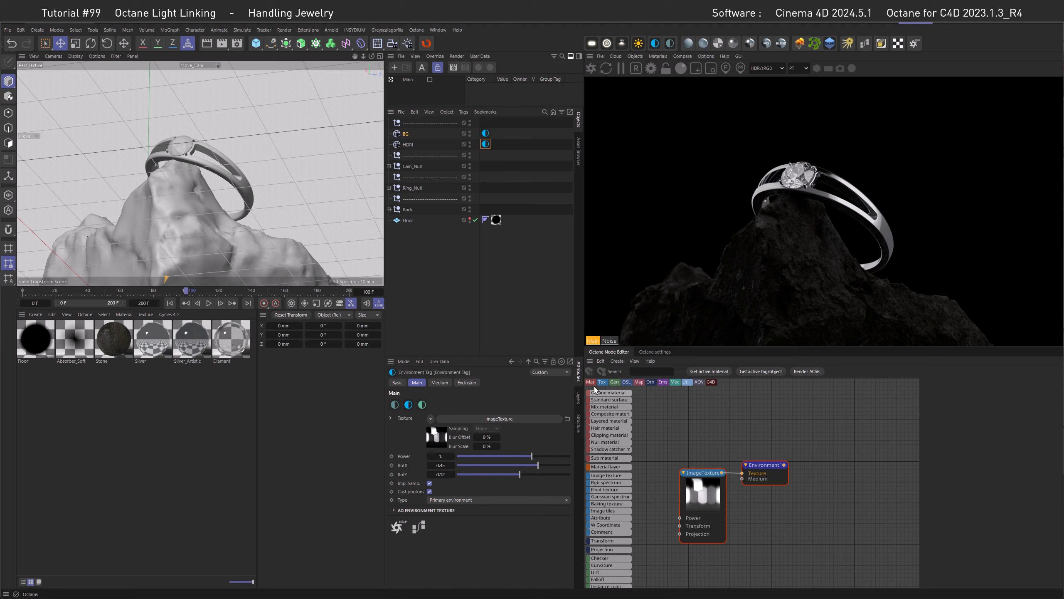
{"action": "left_click", "coordinate": [600, 371]}
{"action": "middle_click_drag", "start_coordinate": [740, 442], "coordinate": [840, 432]}
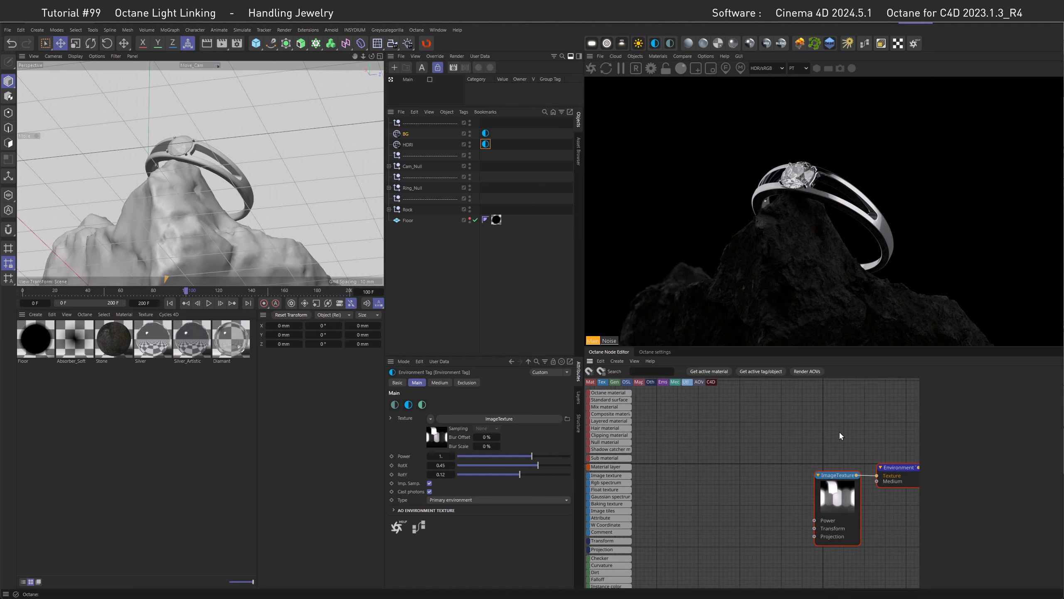
{"action": "left_click_drag", "start_coordinate": [824, 466], "coordinate": [688, 467]}
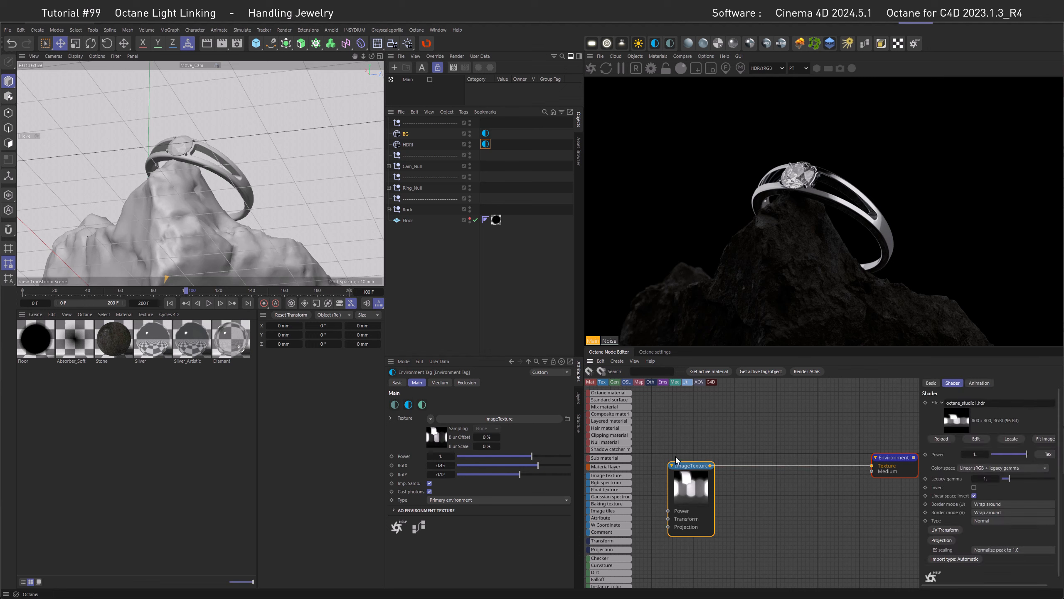
{"action": "scroll", "coordinate": [617, 454], "scroll_direction": "down", "scroll_amount": 5}
{"action": "scroll", "coordinate": [617, 454], "scroll_direction": "down", "scroll_amount": 3}
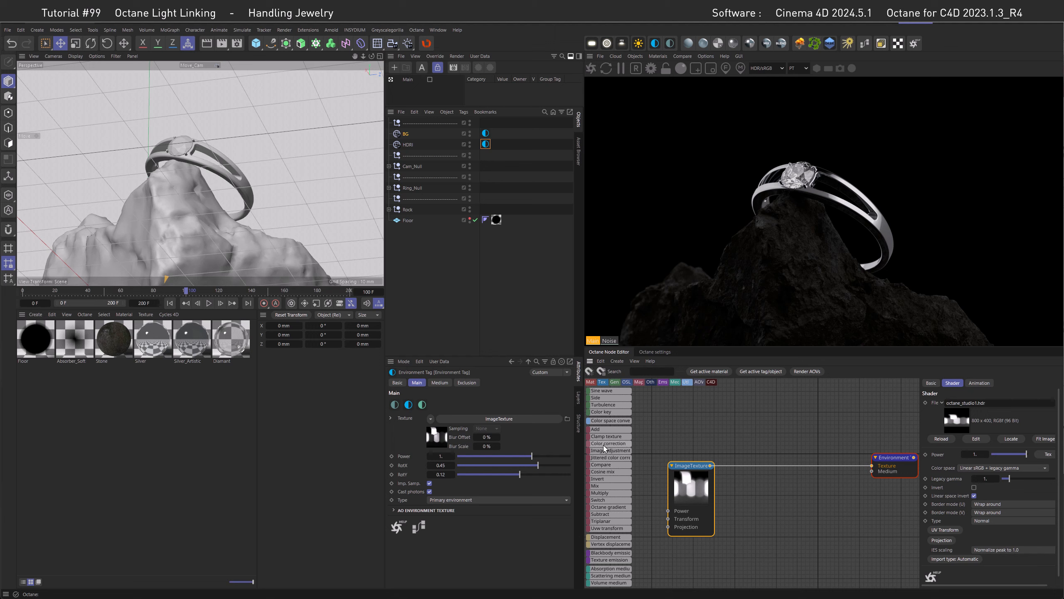
{"action": "left_click", "coordinate": [778, 464]}
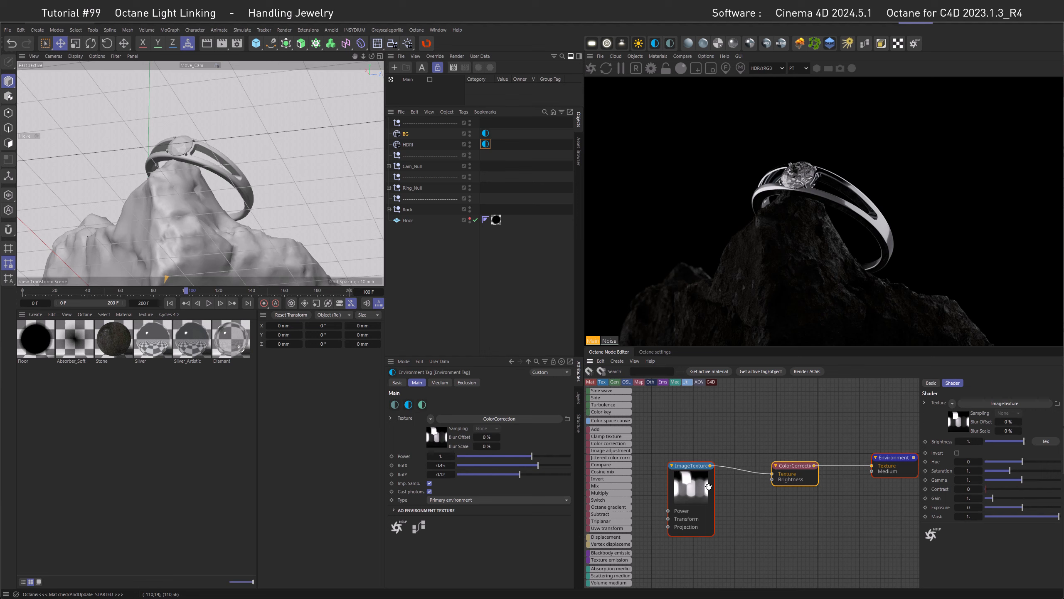
{"action": "left_click_drag", "start_coordinate": [691, 465], "coordinate": [738, 473]}
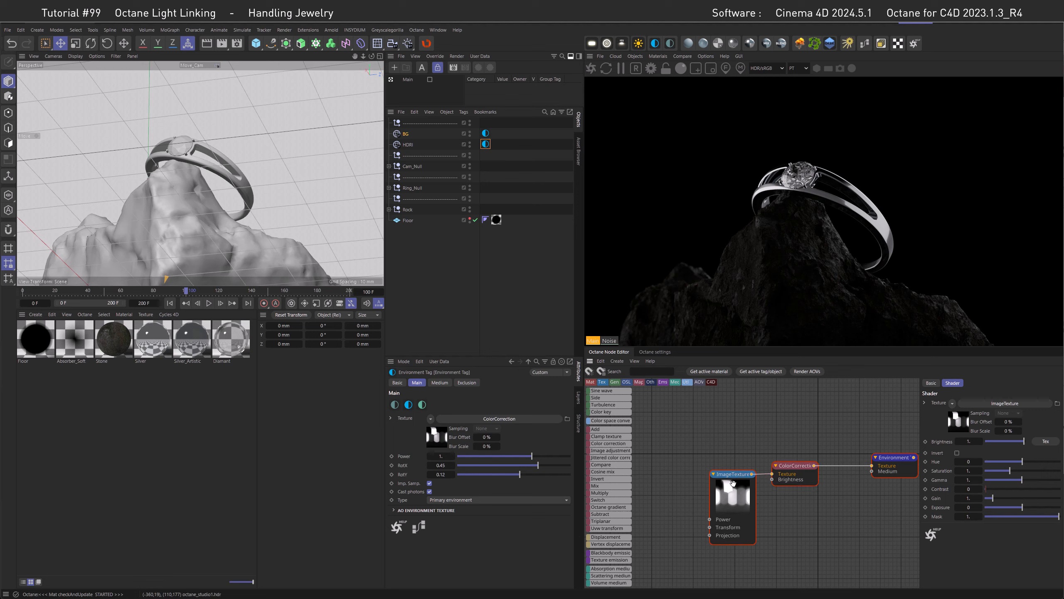
Set the Color correction node's contrast to 1.75 and try bypassing the node for comparison.
{"action": "left_click", "coordinate": [800, 465]}
{"action": "left_click_drag", "start_coordinate": [967, 489], "coordinate": [1060, 488]}
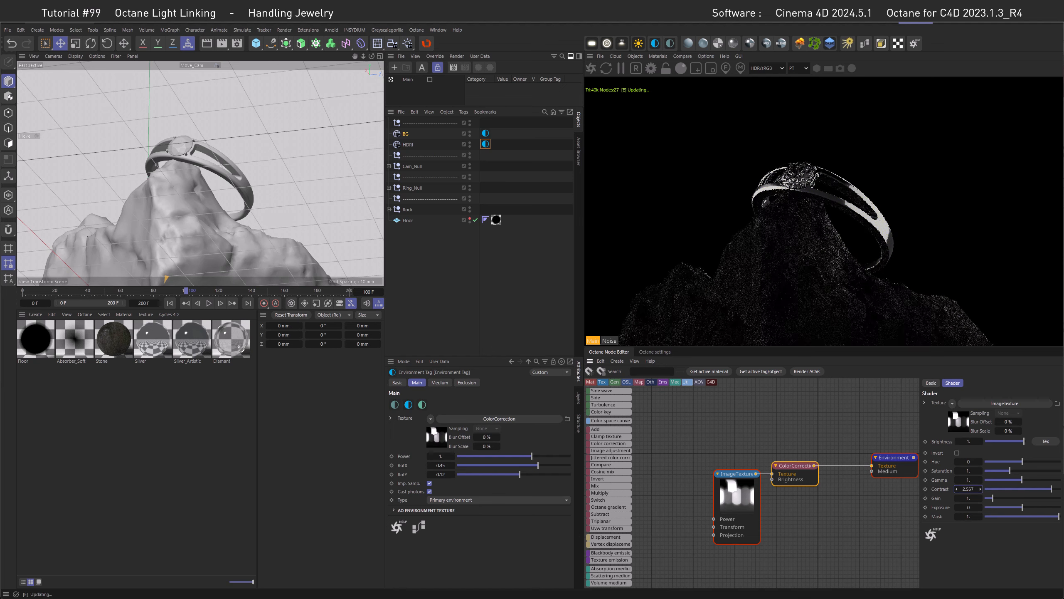
{"action": "left_click", "coordinate": [969, 489]}
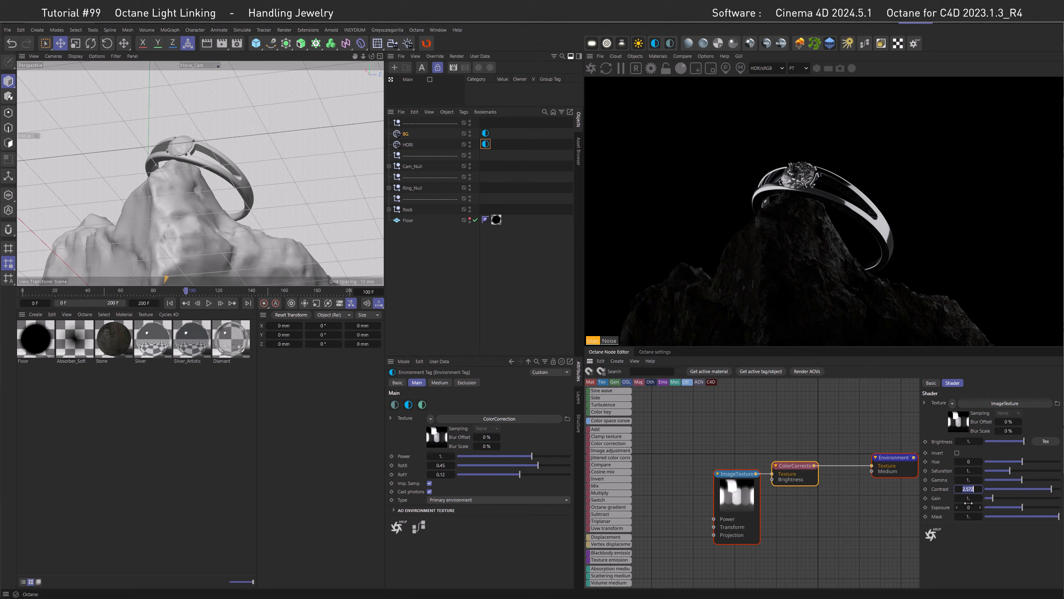
{"action": "type", "text": "1.75"}
{"action": "key", "text": "Return"}
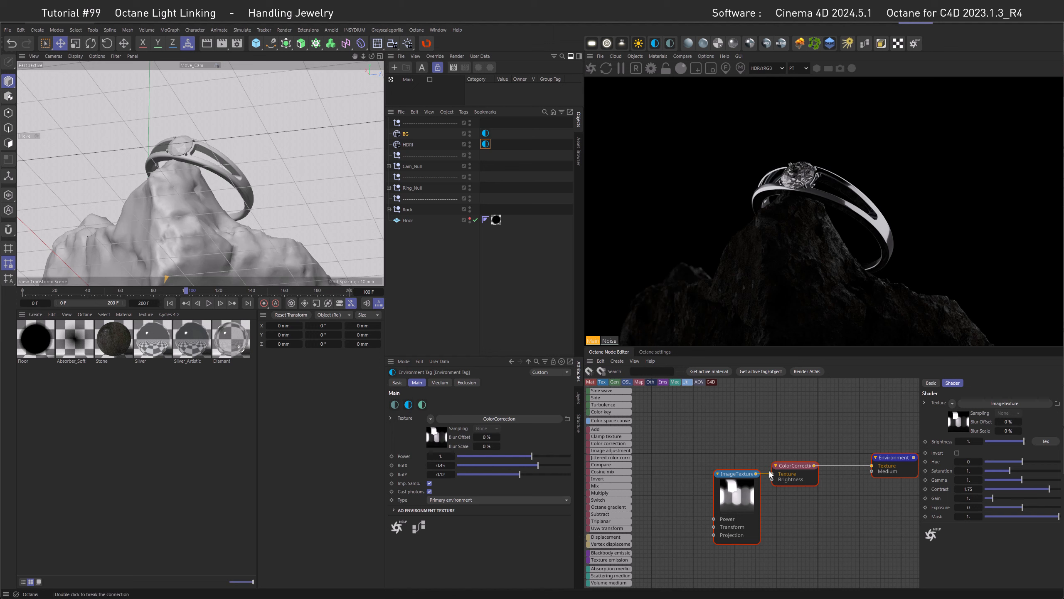
{"action": "left_click_drag", "start_coordinate": [756, 473], "coordinate": [871, 465]}
Add a UV Transform node to the HDRI's ImageTexture node and select it.
{"action": "left_click", "coordinate": [750, 497]}
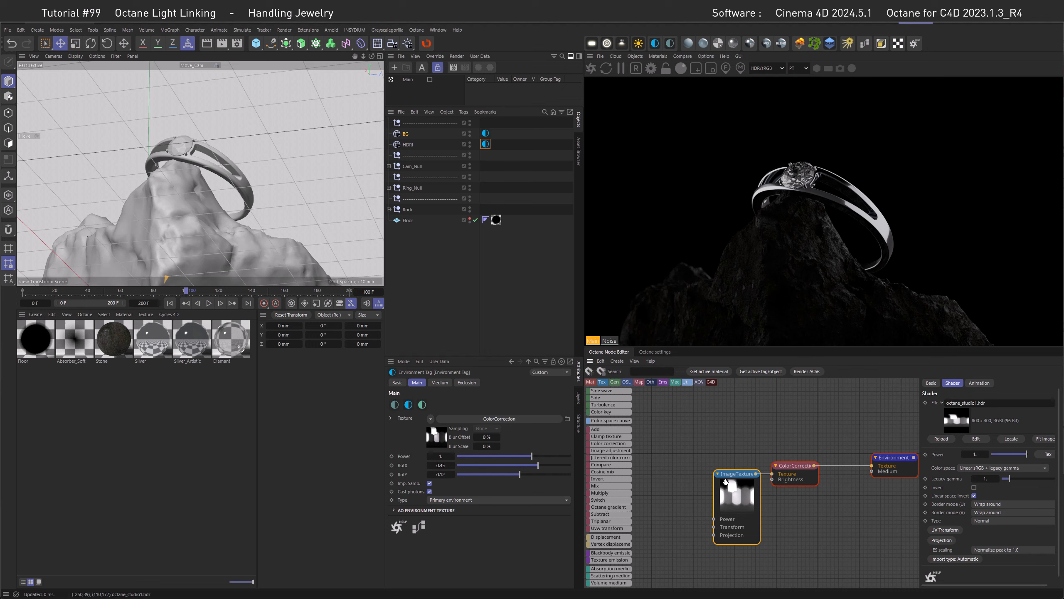
{"action": "left_click", "coordinate": [937, 530]}
{"action": "left_click", "coordinate": [690, 529]}
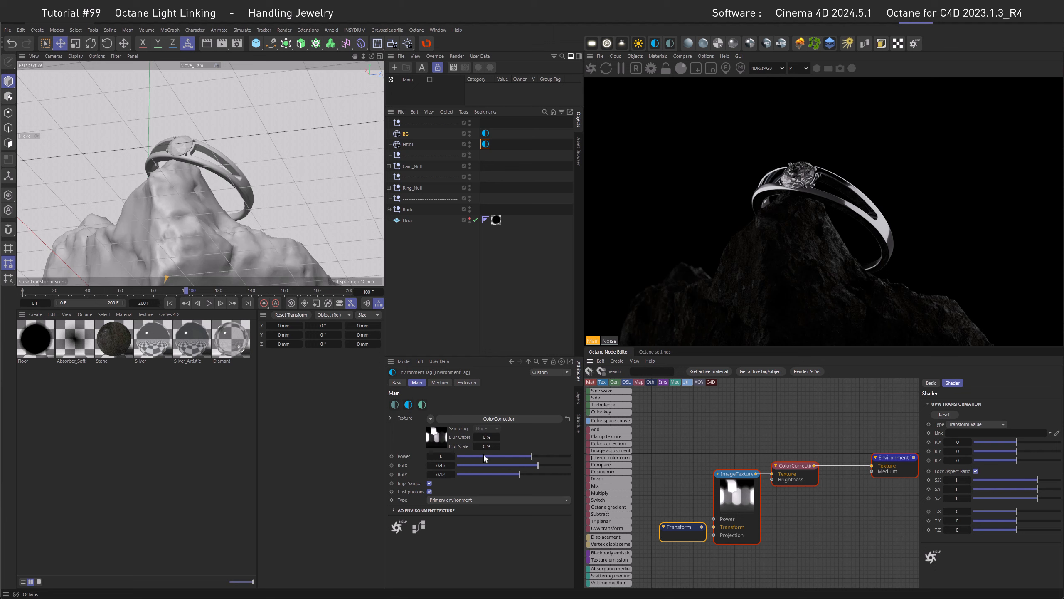
Copy the HDRI environment's RotX value of 0.45 and RotY value of 0.12 into the Transform node's T.X and T.Y.
{"action": "double_click", "coordinate": [440, 465]}
{"action": "key", "text": "ctrl+c"}
{"action": "double_click", "coordinate": [957, 511]}
{"action": "key", "text": "ctrl+v"}
{"action": "key", "text": "Return"}
{"action": "double_click", "coordinate": [440, 474]}
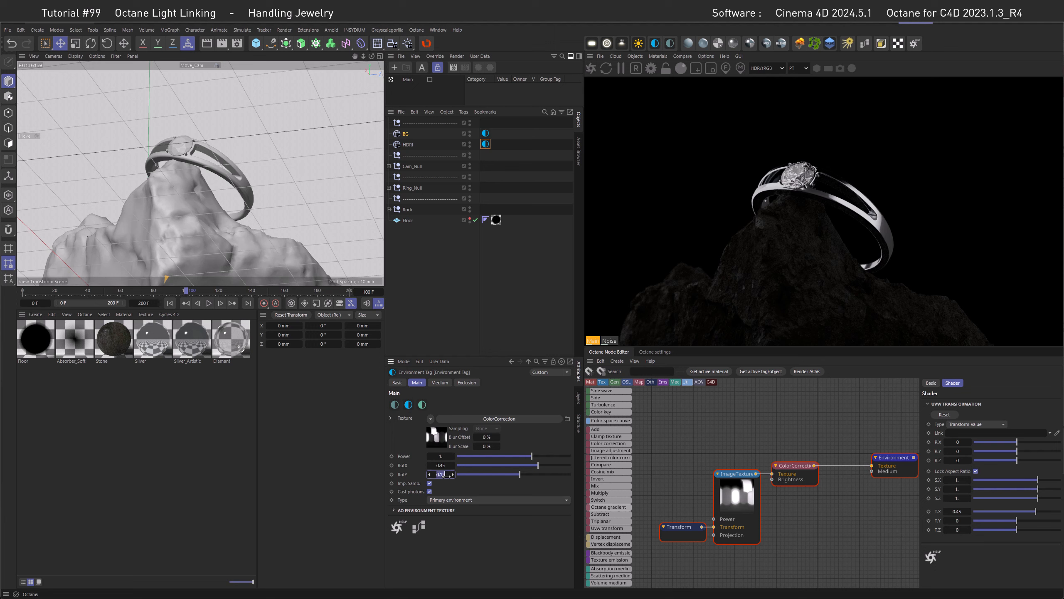
{"action": "key", "text": "ctrl+c"}
{"action": "double_click", "coordinate": [957, 520]}
{"action": "key", "text": "ctrl+v"}
{"action": "key", "text": "Return"}
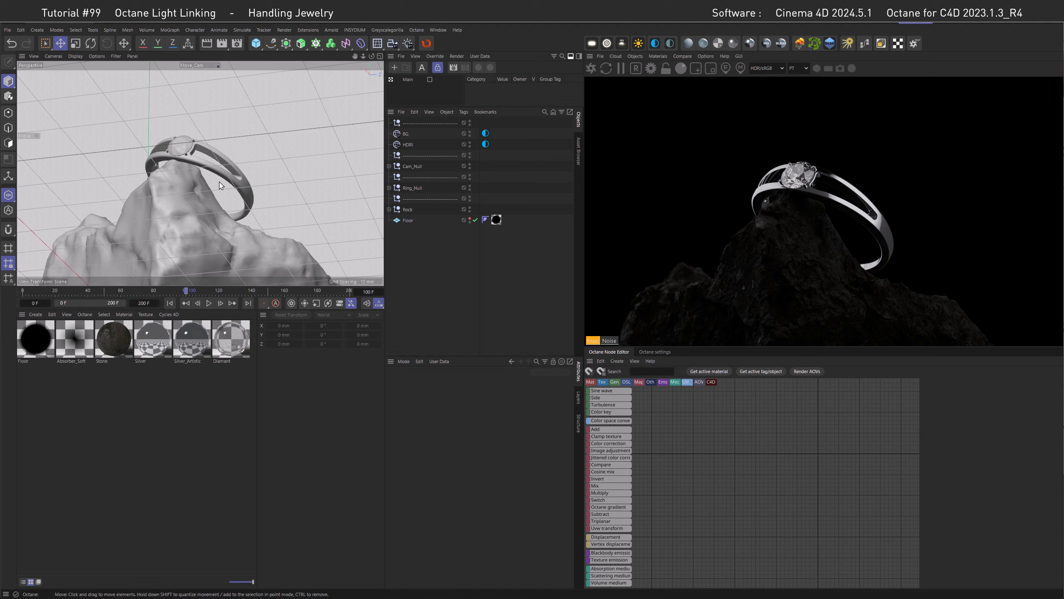
Create a null at the Ring object's position and move it out to the beginning of the object hierarchy.
{"action": "left_click", "coordinate": [197, 153]}
{"action": "left_click", "coordinate": [388, 188]}
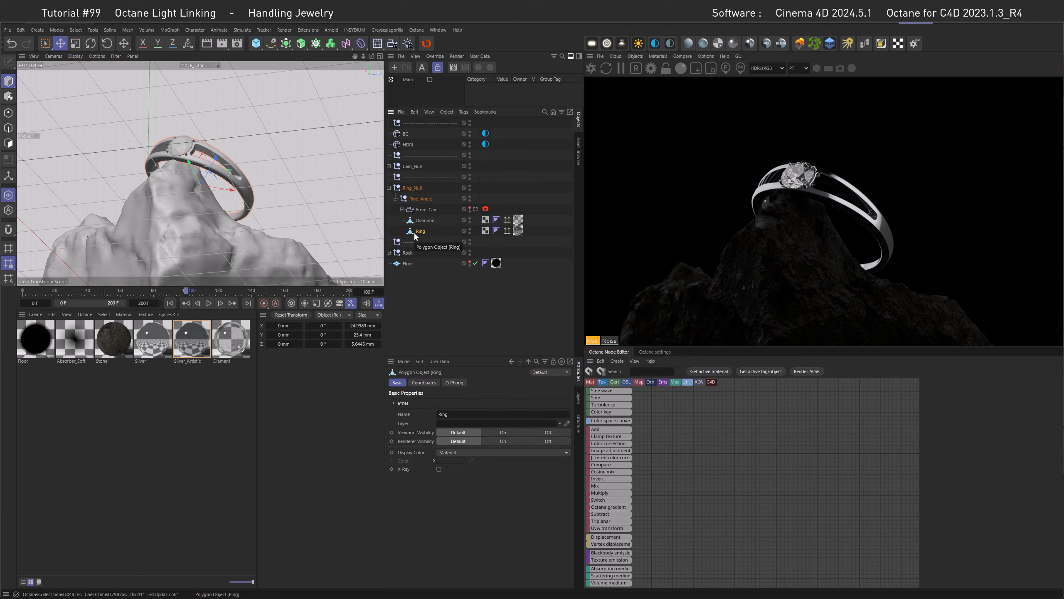
{"action": "left_click", "coordinate": [37, 30]}
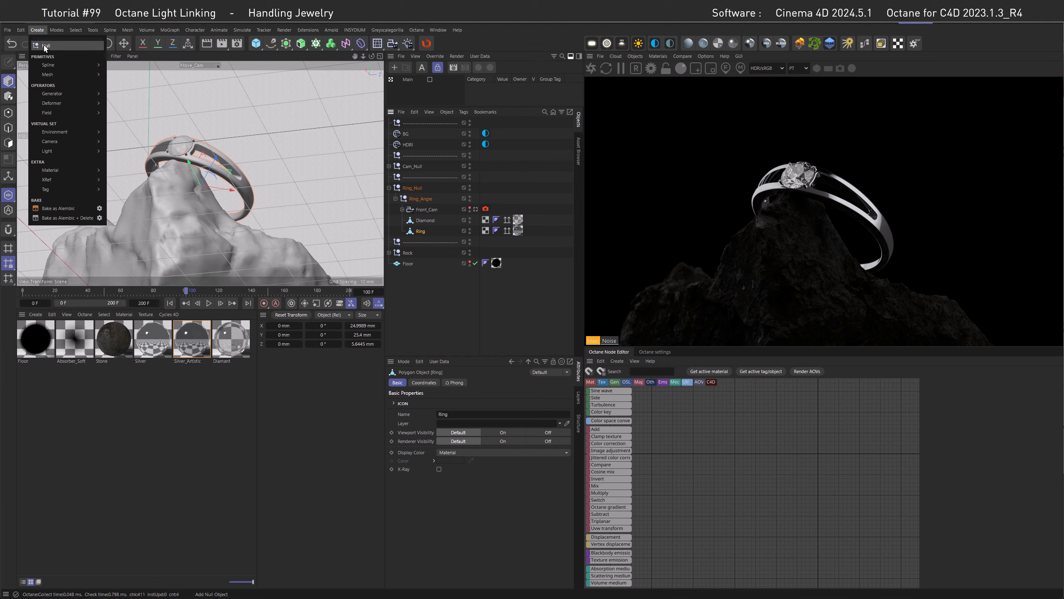
{"action": "left_click", "coordinate": [44, 47]}
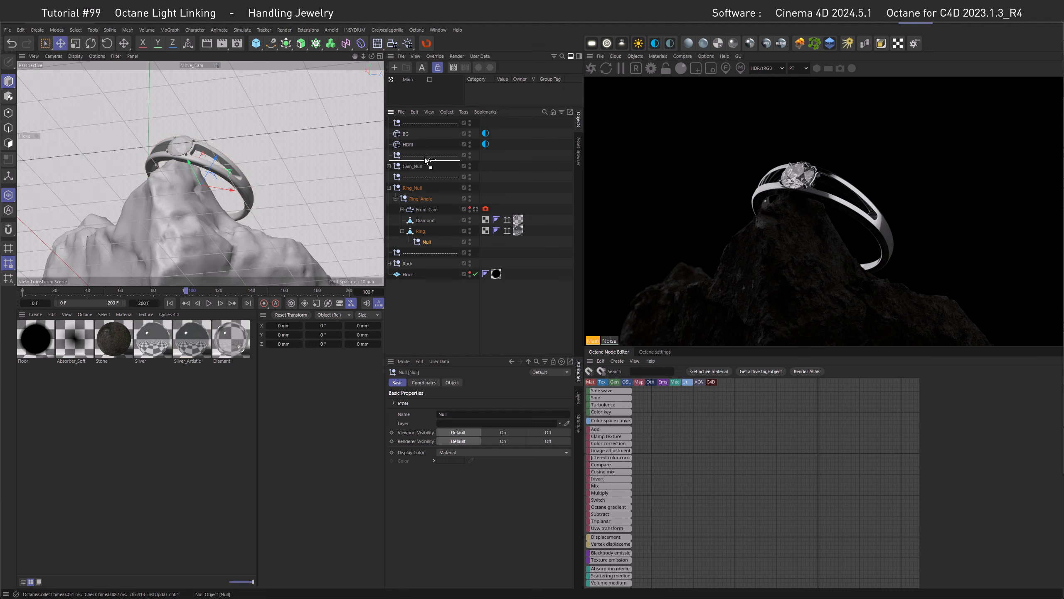
{"action": "left_click_drag", "start_coordinate": [424, 158], "coordinate": [422, 120]}
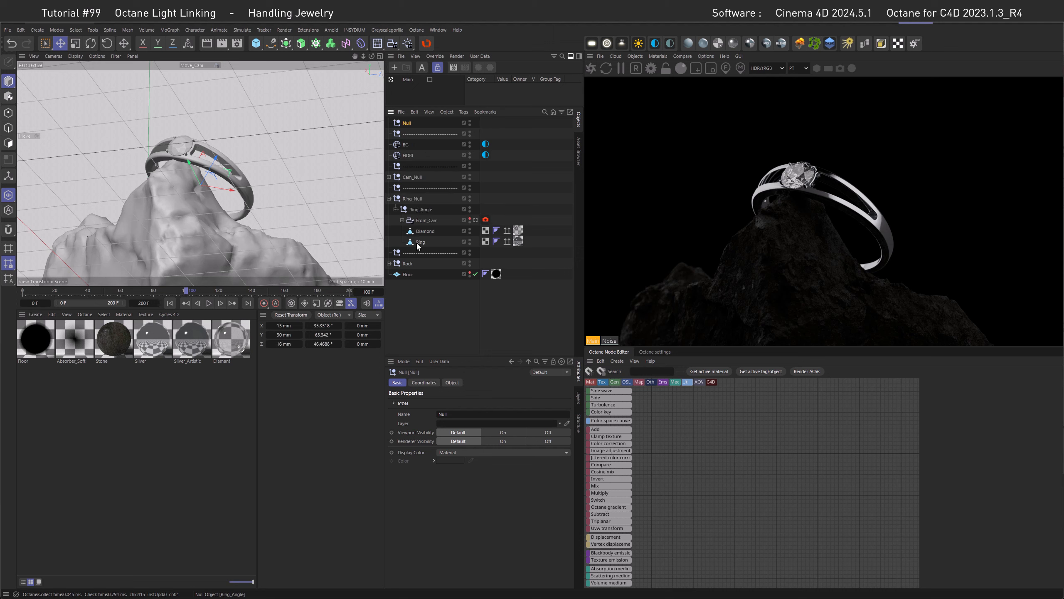
{"action": "left_click", "coordinate": [461, 301]}
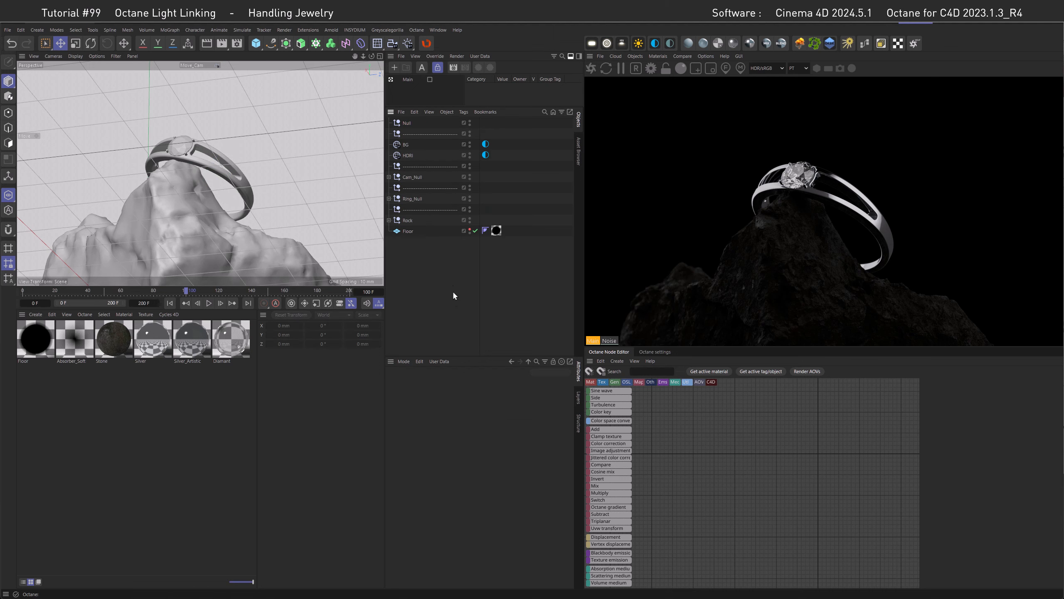
Rename the new null as Metal_Lighting.
{"action": "left_click", "coordinate": [408, 123]}
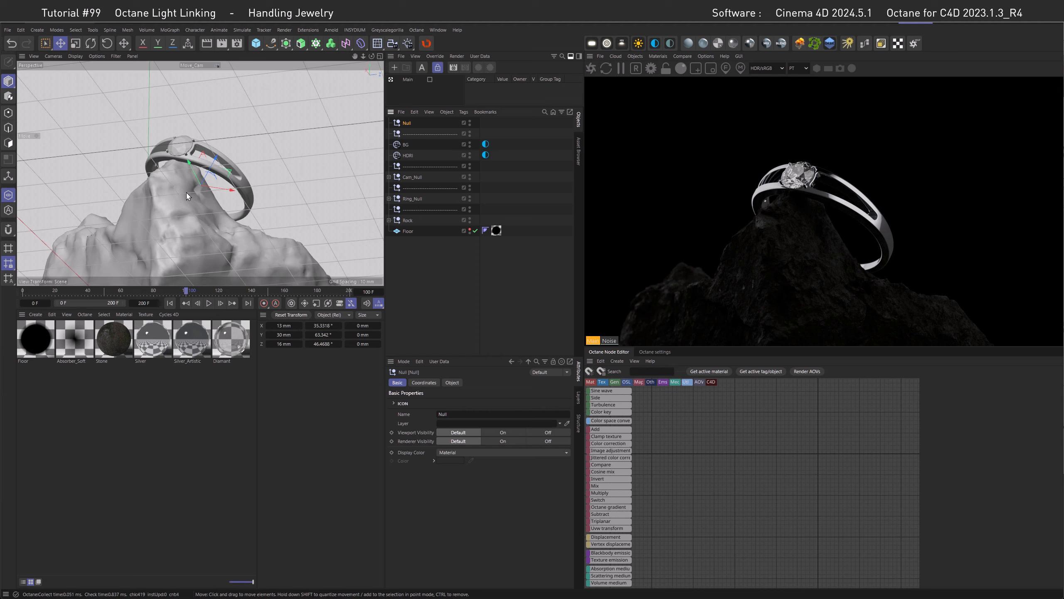
{"action": "double_click", "coordinate": [407, 123]}
{"action": "type", "text": "Metal_Lighting"}
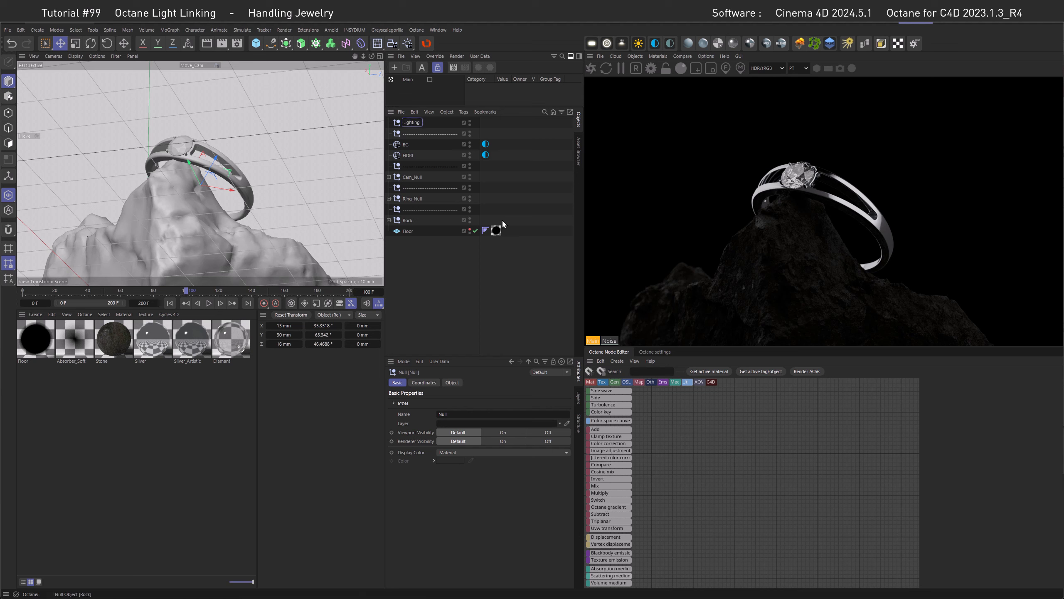
{"action": "left_click", "coordinate": [502, 219]}
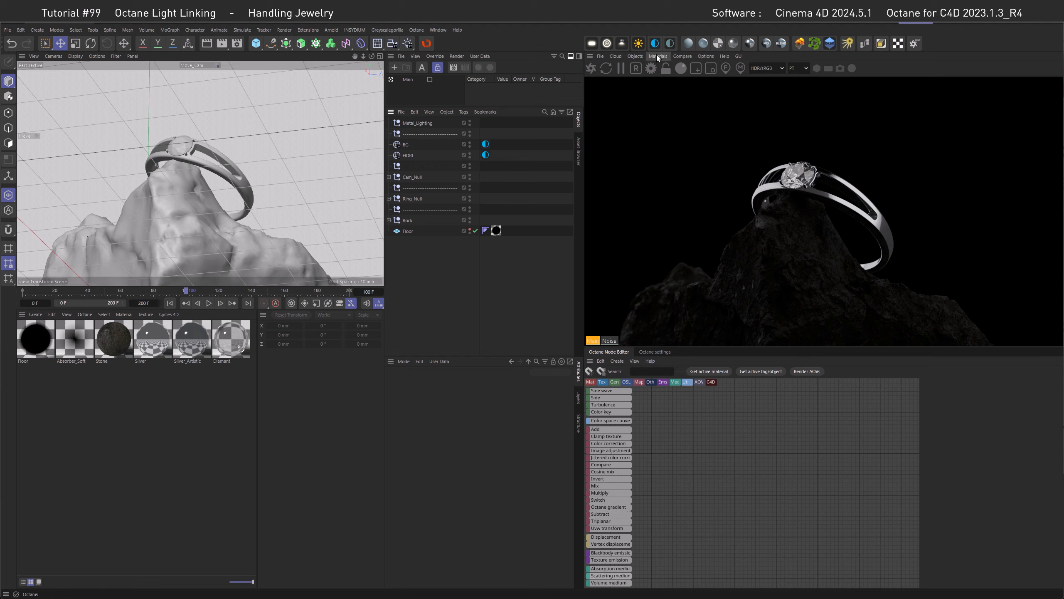
Add an Octane area light, make it a child of Metal_Lighting, and reset its transform.
{"action": "left_click", "coordinate": [637, 55]}
{"action": "mouse_move", "coordinate": [645, 98]}
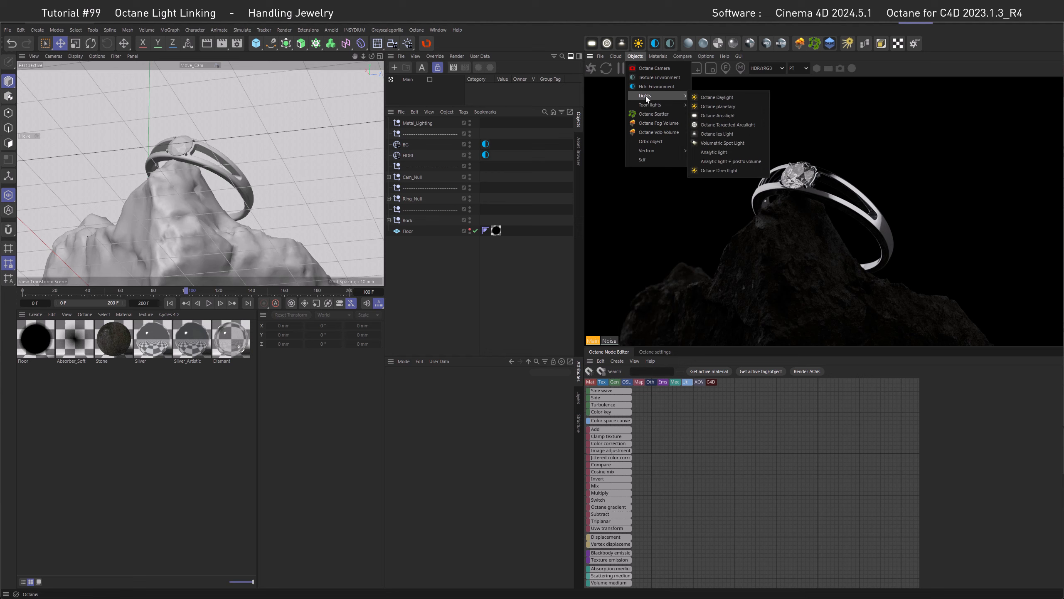
{"action": "left_click", "coordinate": [713, 115]}
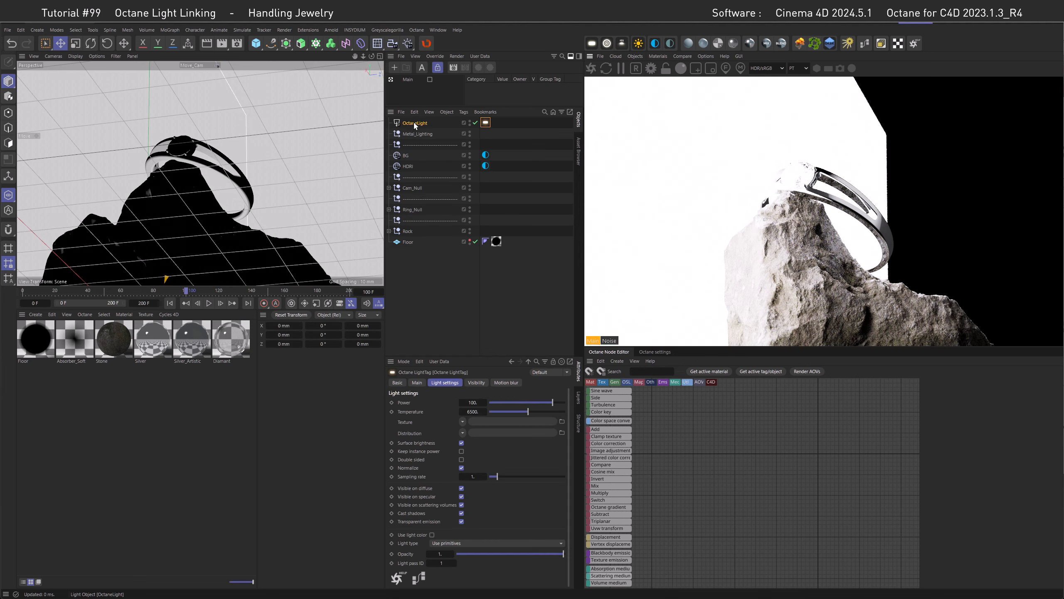
{"action": "left_click_drag", "start_coordinate": [414, 121], "coordinate": [414, 133]}
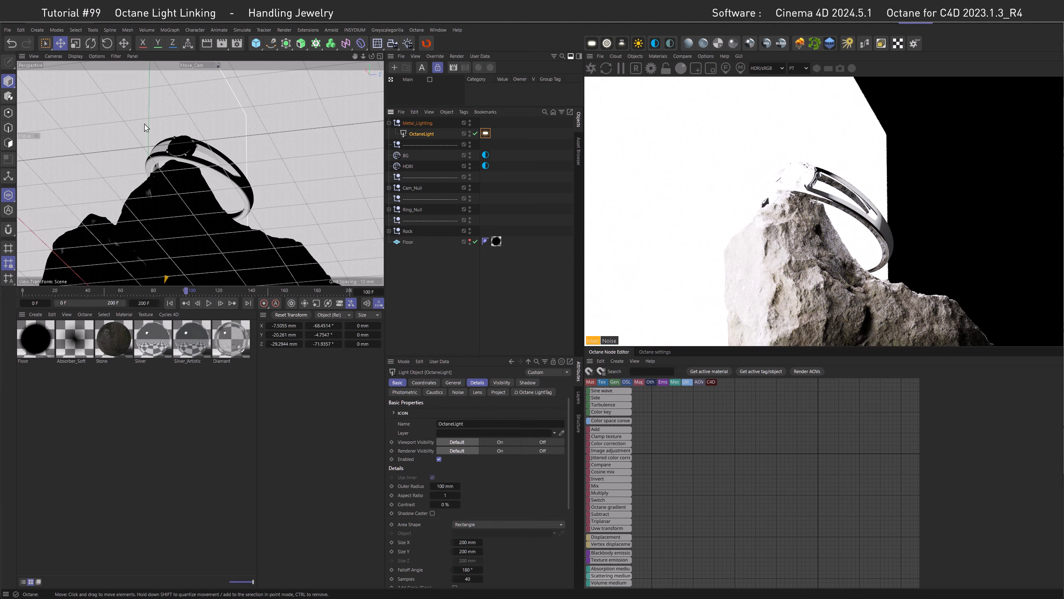
{"action": "left_click", "coordinate": [106, 44]}
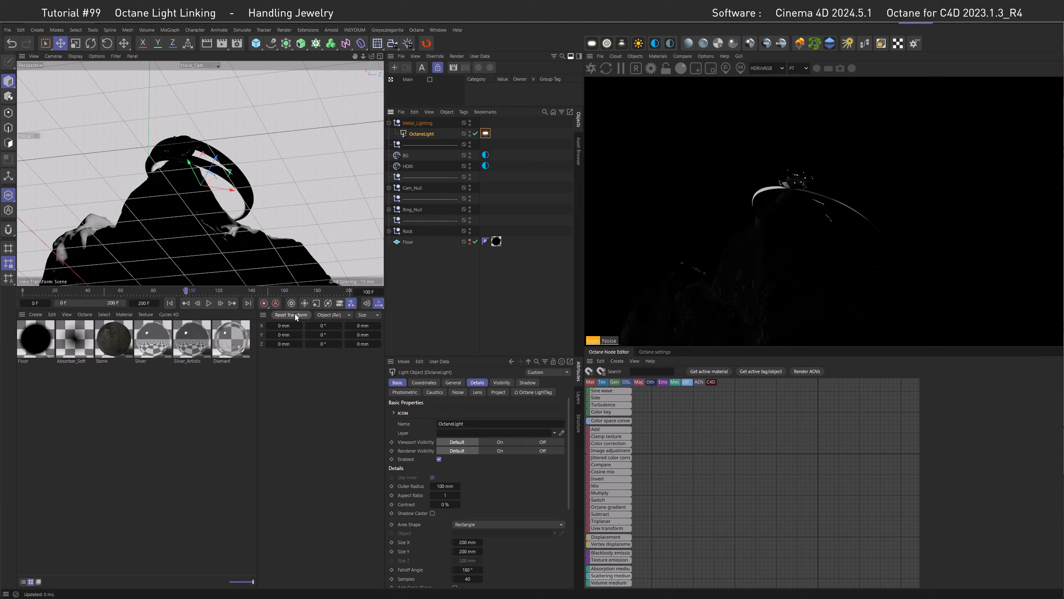
Switch the viewport to the default camera and set the area light's Size X and Size Y to 10 mm.
{"action": "left_click", "coordinate": [190, 66]}
{"action": "left_click", "coordinate": [205, 72]}
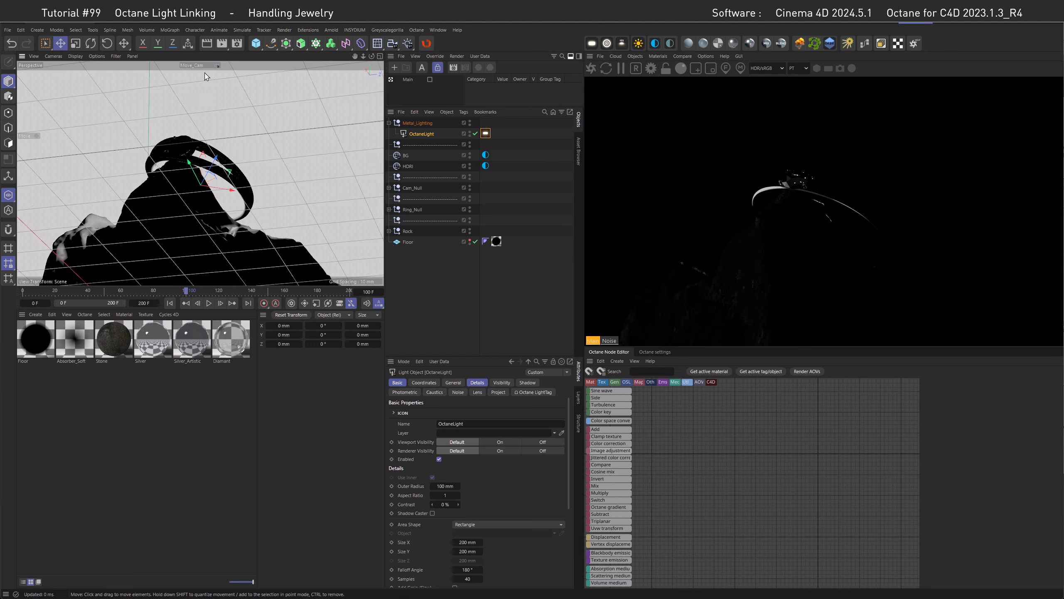
{"action": "left_click_drag", "start_coordinate": [246, 175], "coordinate": [229, 193], "text": "alt"}
{"action": "right_click_drag", "start_coordinate": [230, 193], "coordinate": [220, 202], "text": "alt"}
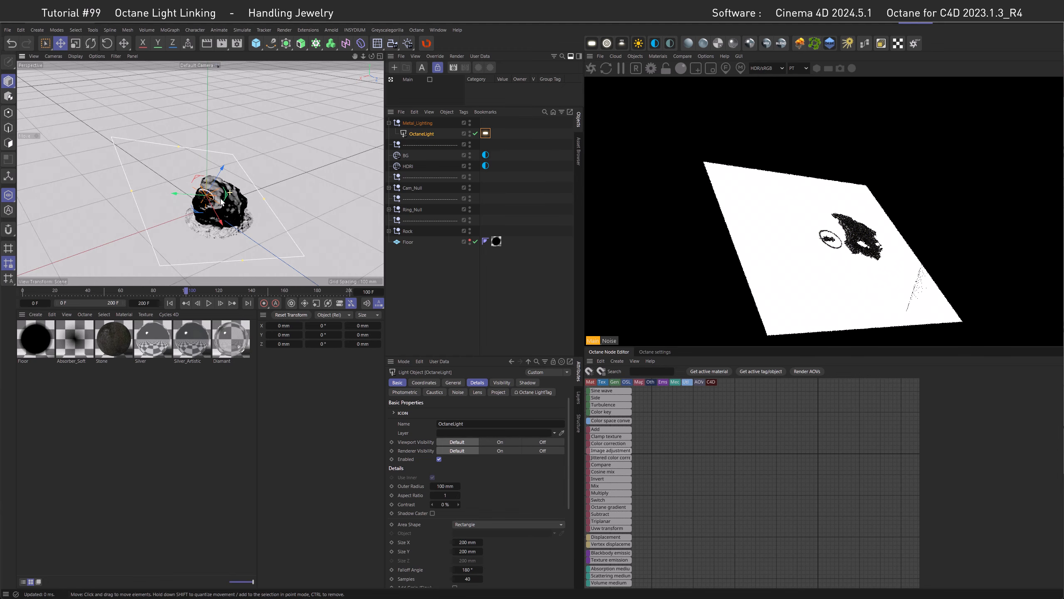
{"action": "left_click_drag", "start_coordinate": [220, 202], "coordinate": [214, 201], "text": "alt"}
{"action": "middle_click_drag", "start_coordinate": [214, 200], "coordinate": [216, 183], "text": "alt"}
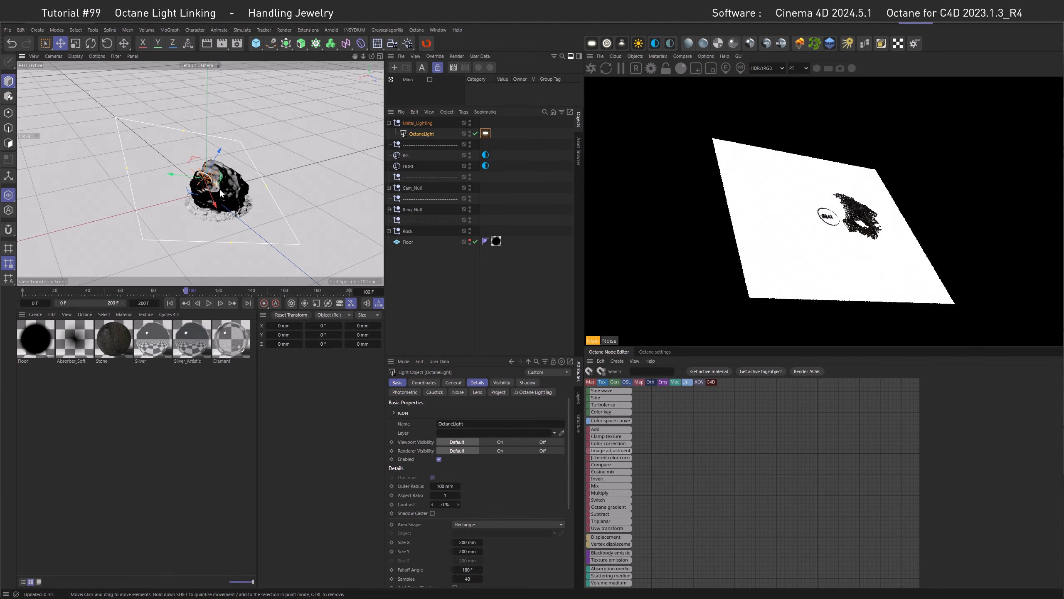
{"action": "left_click_drag", "start_coordinate": [220, 193], "coordinate": [218, 181], "text": "alt"}
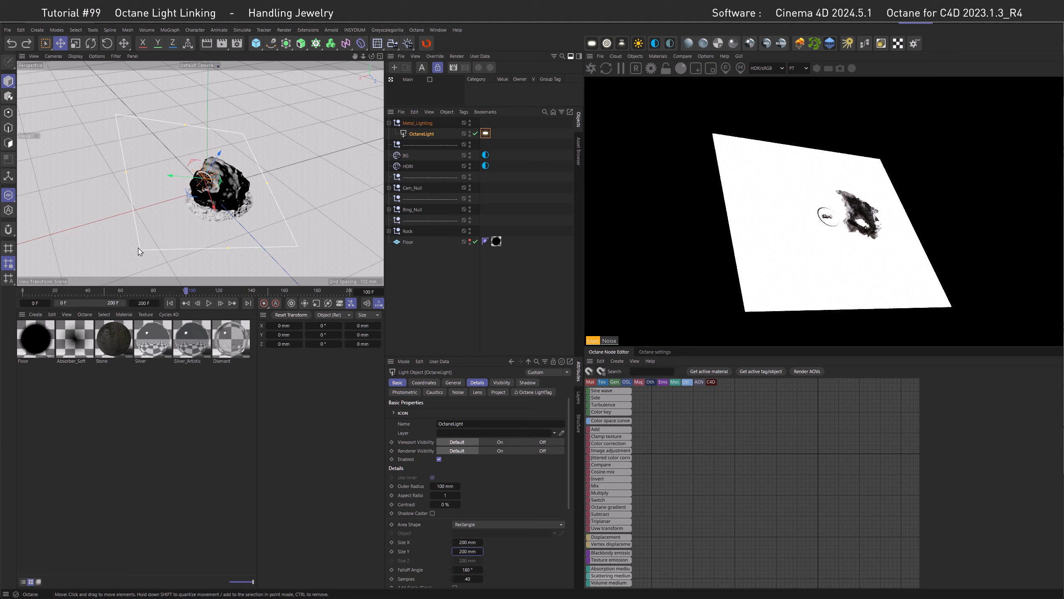
{"action": "left_click", "coordinate": [458, 543]}
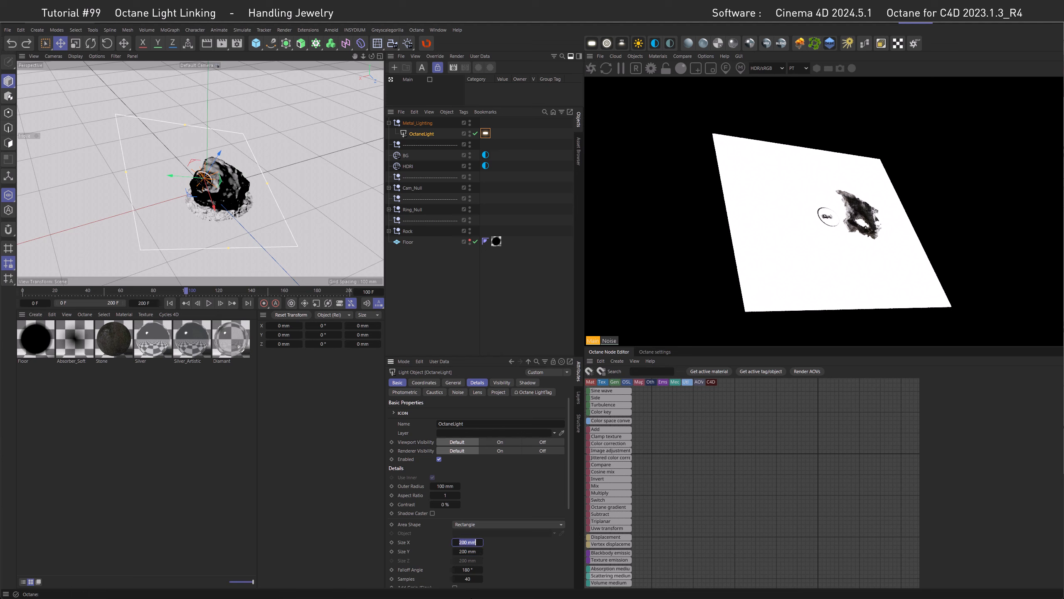
{"action": "type", "text": "10"}
{"action": "key", "text": "Tab"}
{"action": "type", "text": "10"}
{"action": "key", "text": "Return"}
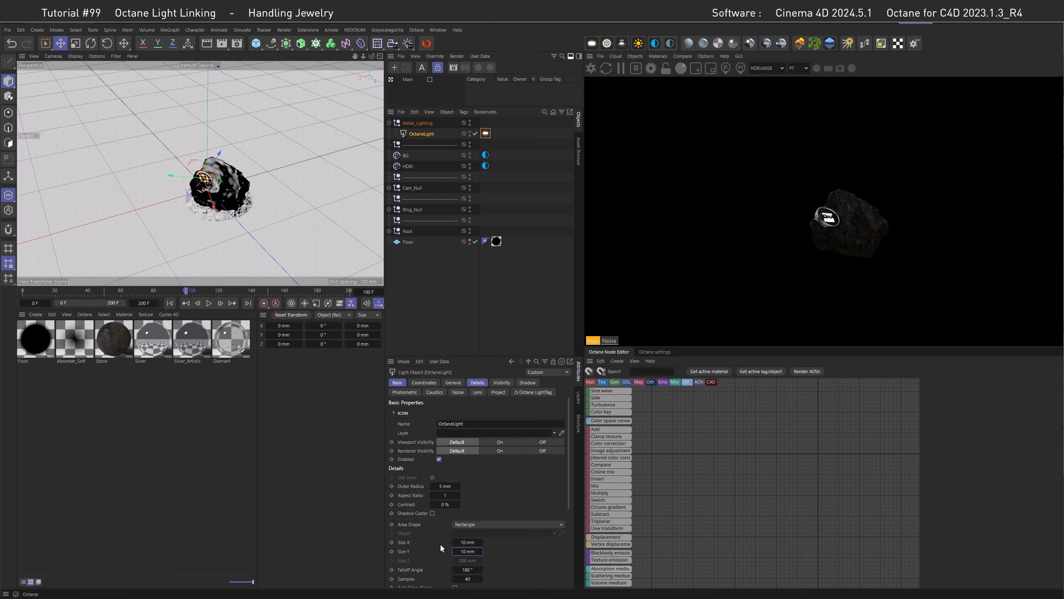
Check the display unit setting in the program preferences.
{"action": "left_click", "coordinate": [20, 30]}
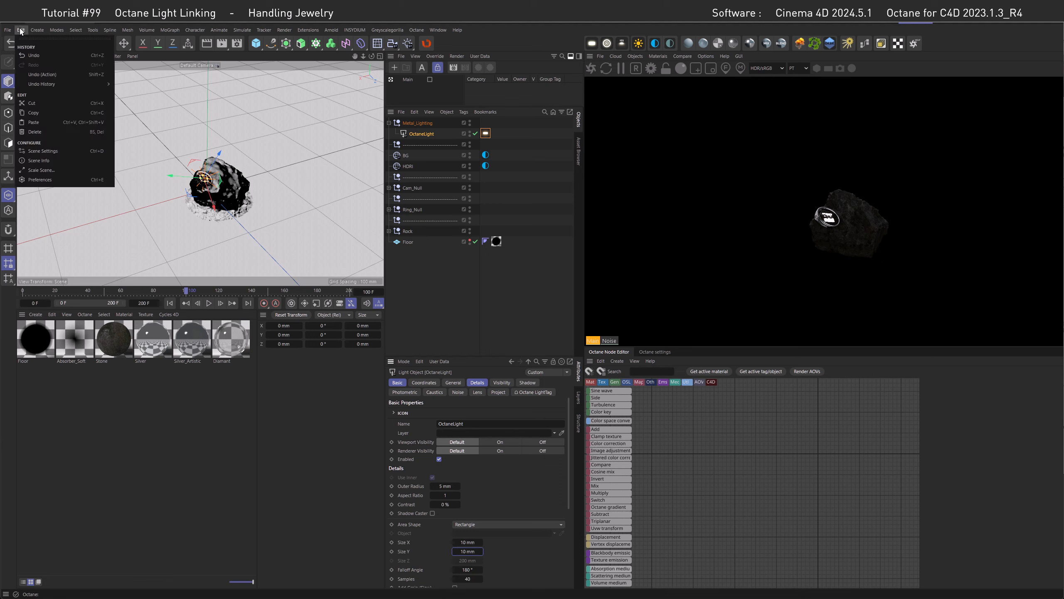
{"action": "left_click", "coordinate": [54, 180]}
{"action": "left_click_drag", "start_coordinate": [205, 168], "coordinate": [223, 252]}
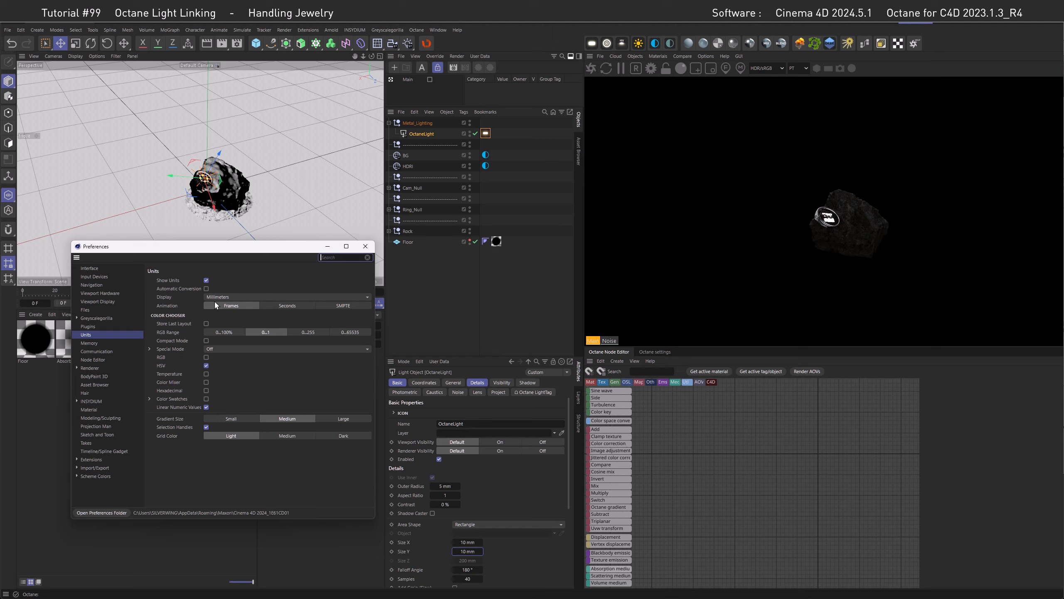
{"action": "left_click", "coordinate": [365, 247]}
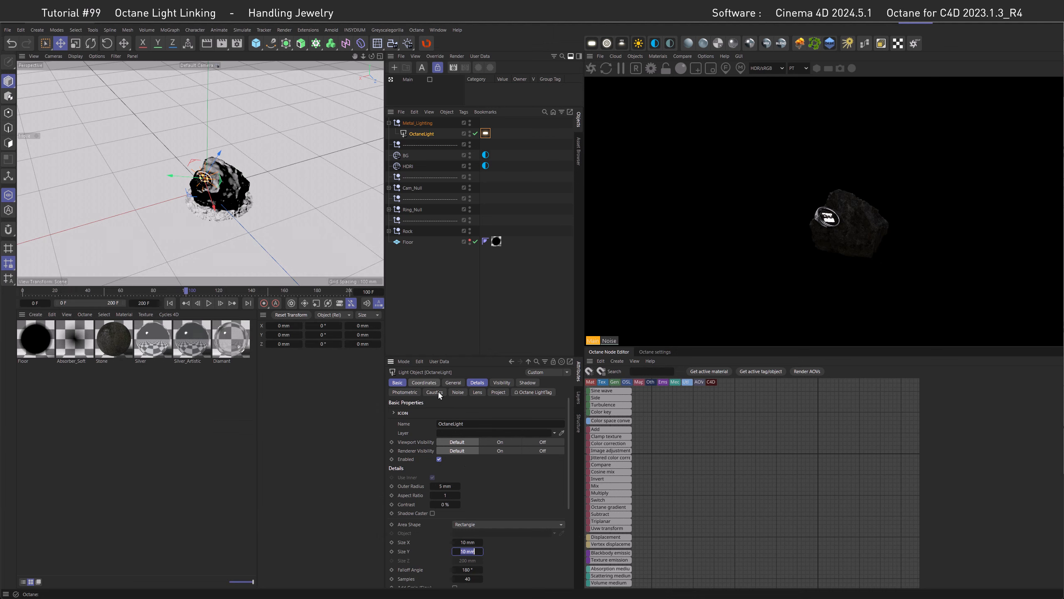
Return to the Move_Cam view and move the area light inside the ring, offset about 9 mm in X and -3 mm in Z.
{"action": "left_click", "coordinate": [493, 488]}
{"action": "left_click", "coordinate": [193, 65]}
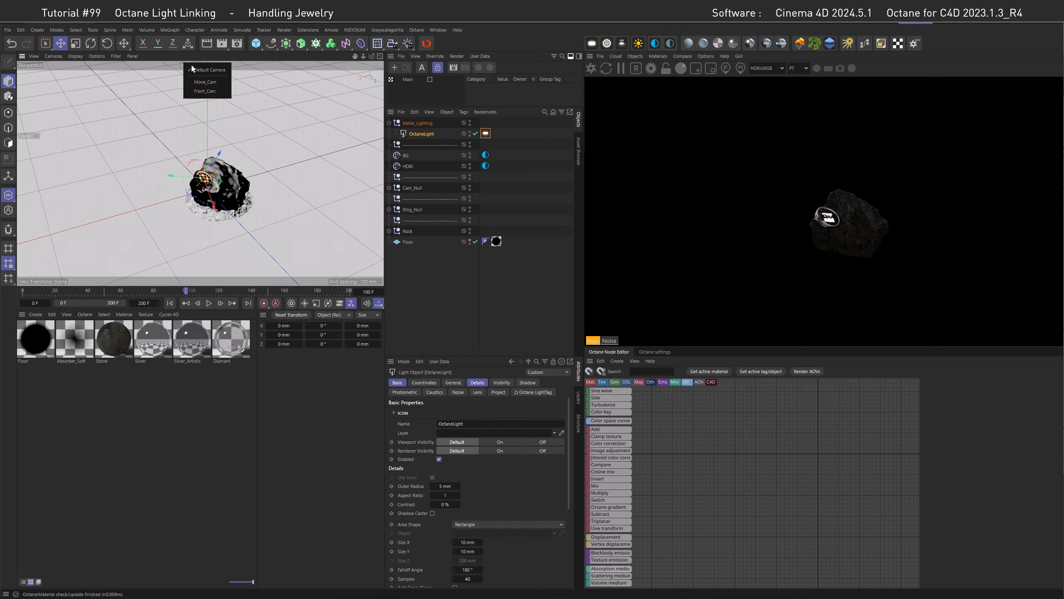
{"action": "left_click", "coordinate": [205, 81]}
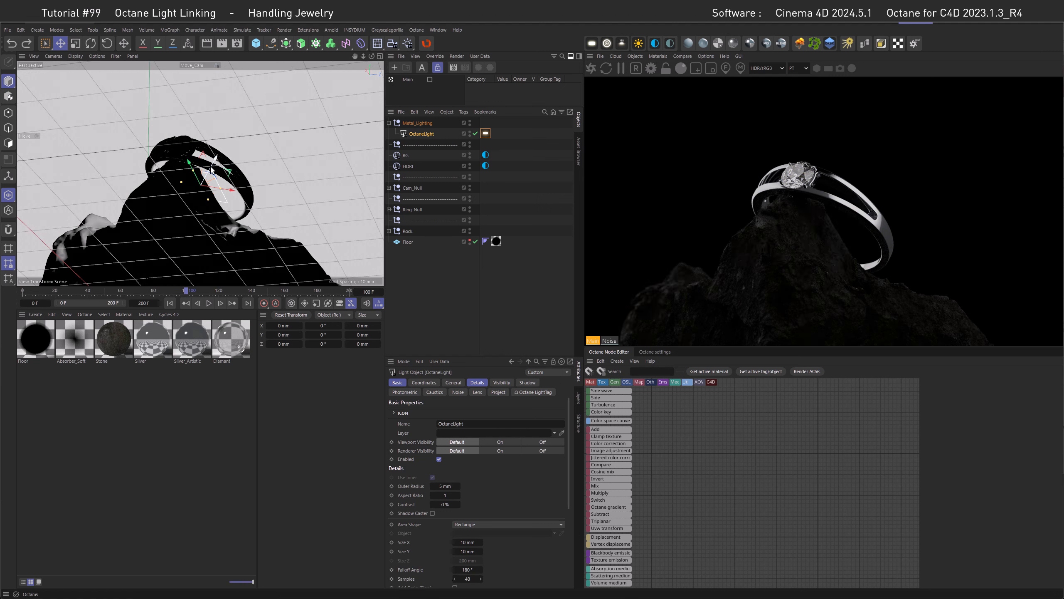
{"action": "left_click_drag", "start_coordinate": [212, 170], "coordinate": [242, 210]}
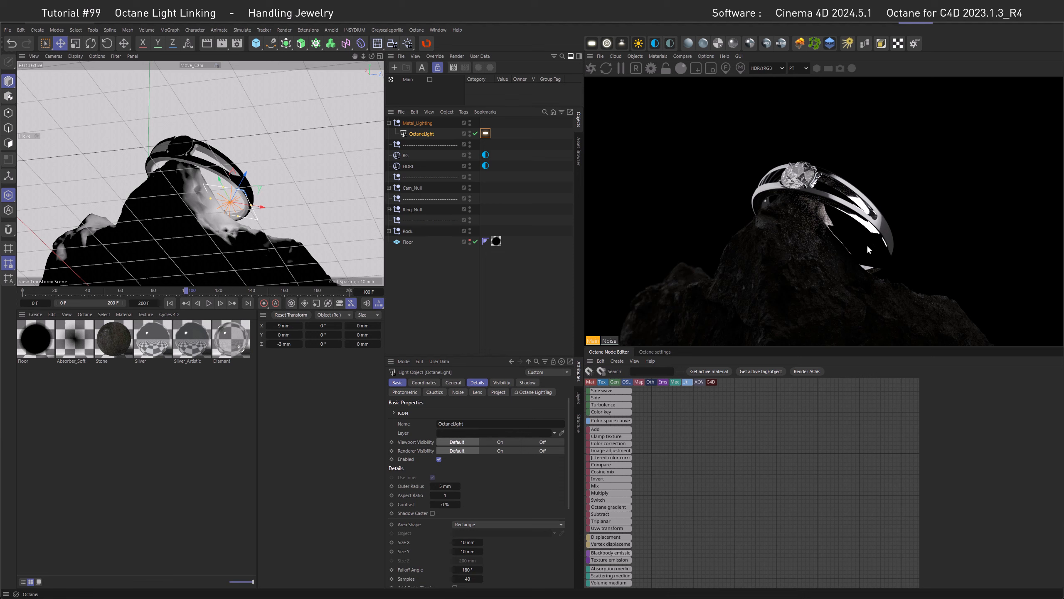
Set the area light's opacity to 0 in its light tag, comparing it with an opacity of 1.
{"action": "left_click", "coordinate": [485, 133]}
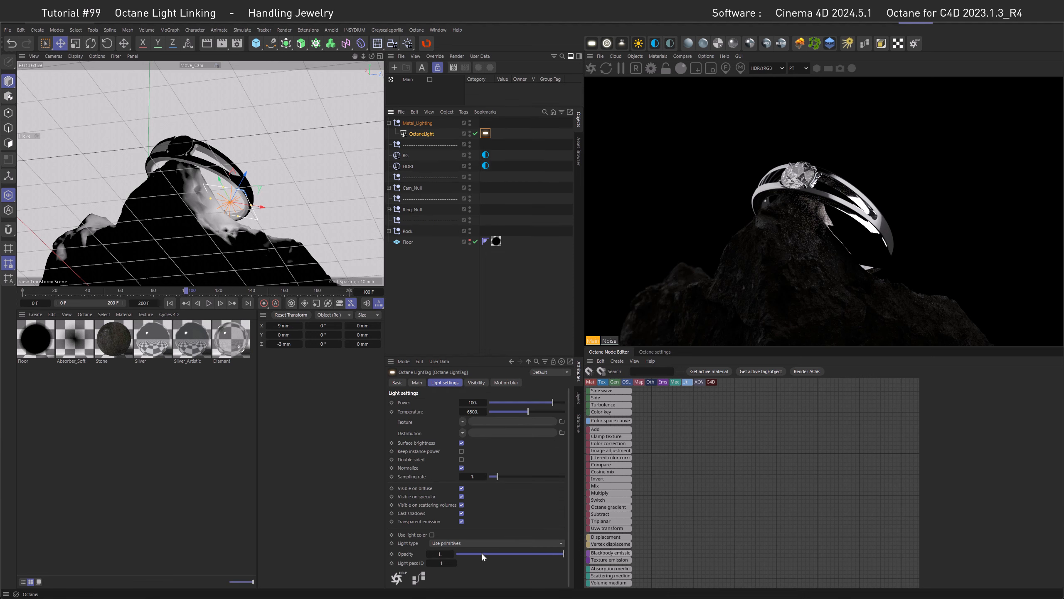
{"action": "left_click_drag", "start_coordinate": [490, 554], "coordinate": [422, 550]}
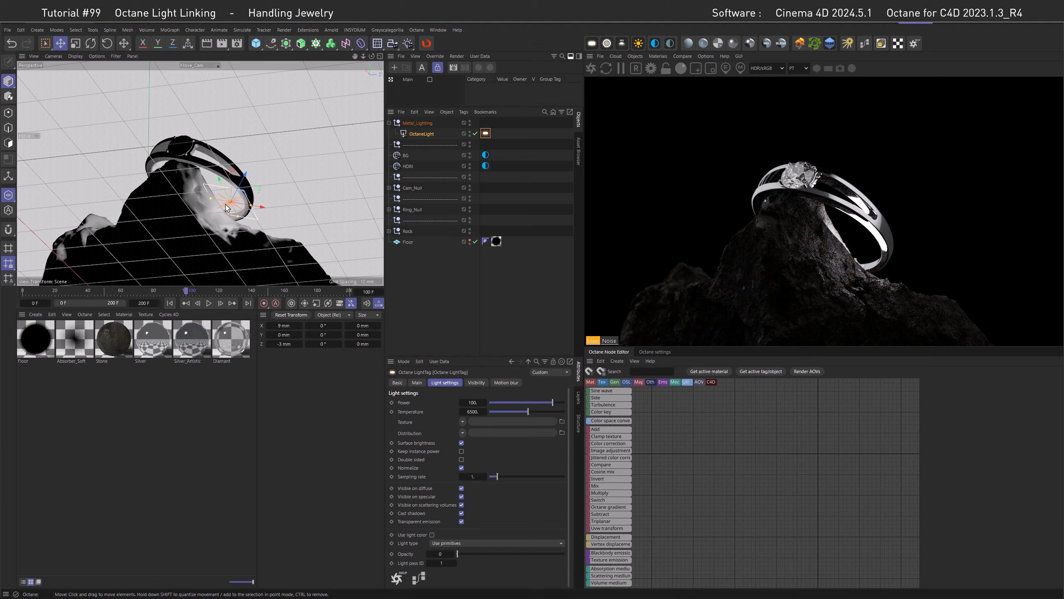
{"action": "left_click", "coordinate": [436, 552]}
{"action": "type", "text": "1."}
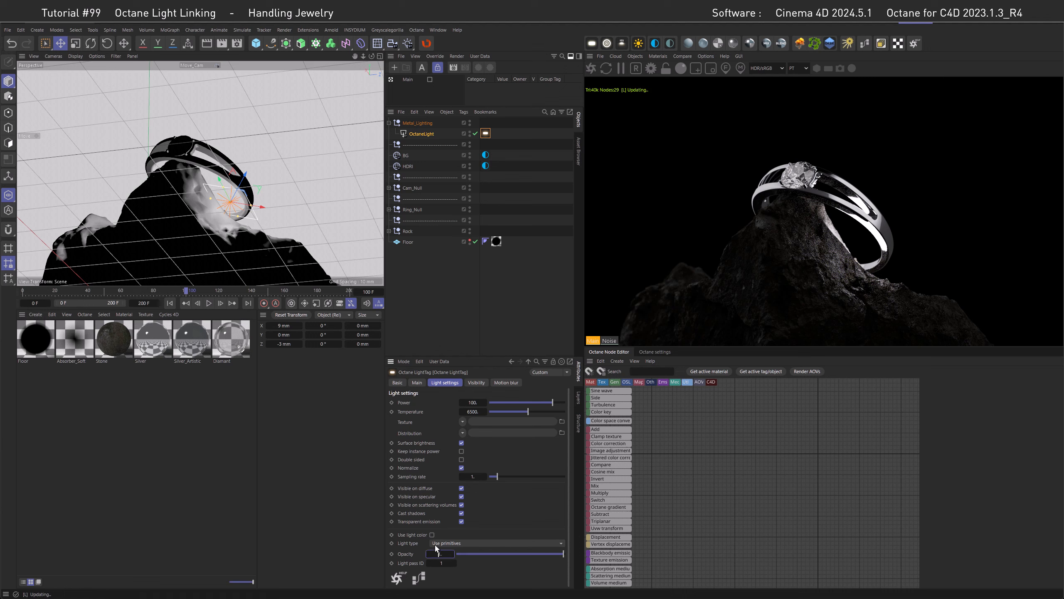
{"action": "key", "text": "Return"}
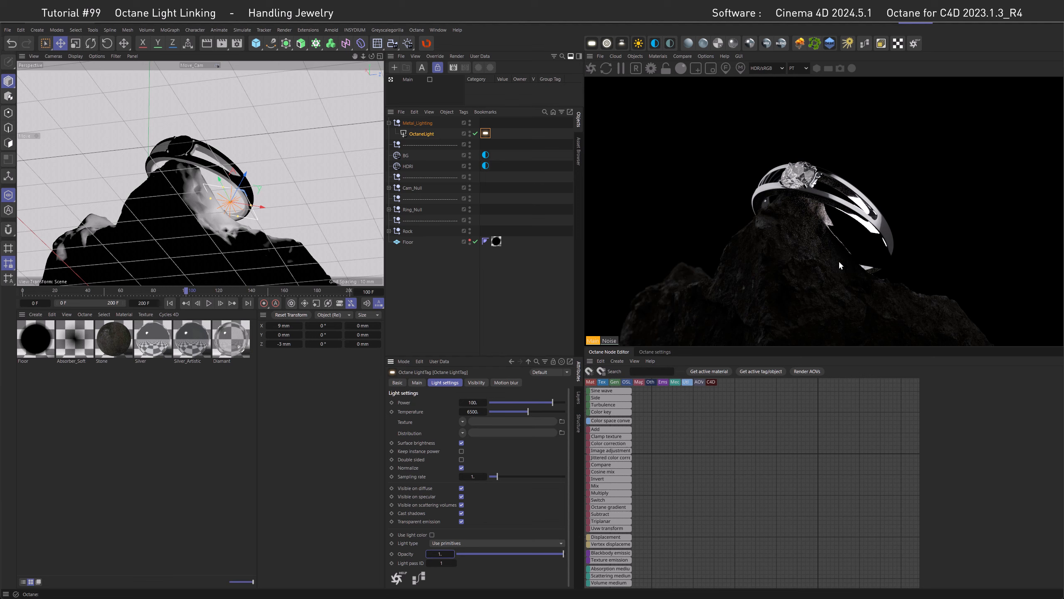
{"action": "left_click_drag", "start_coordinate": [473, 553], "coordinate": [440, 554]}
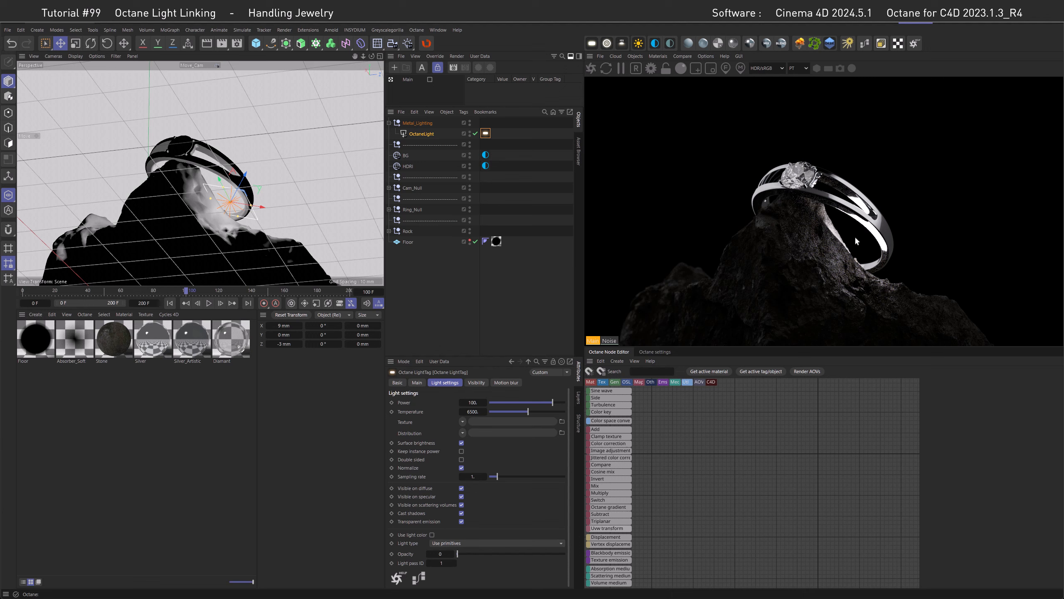
Set the area light's power to 1.
{"action": "left_click", "coordinate": [473, 402]}
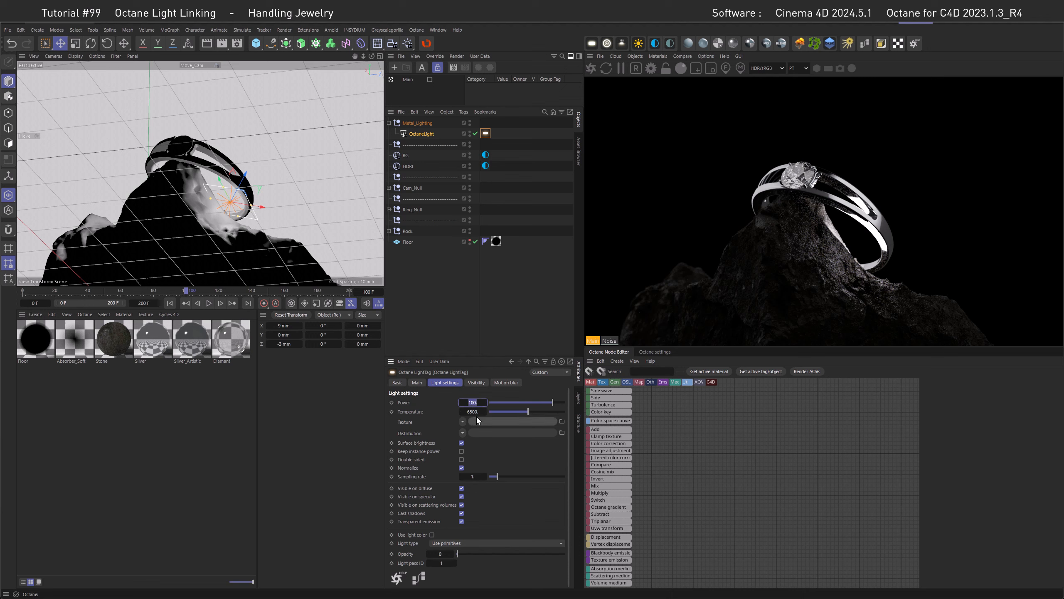
{"action": "type", "text": "1"}
{"action": "key", "text": "Return"}
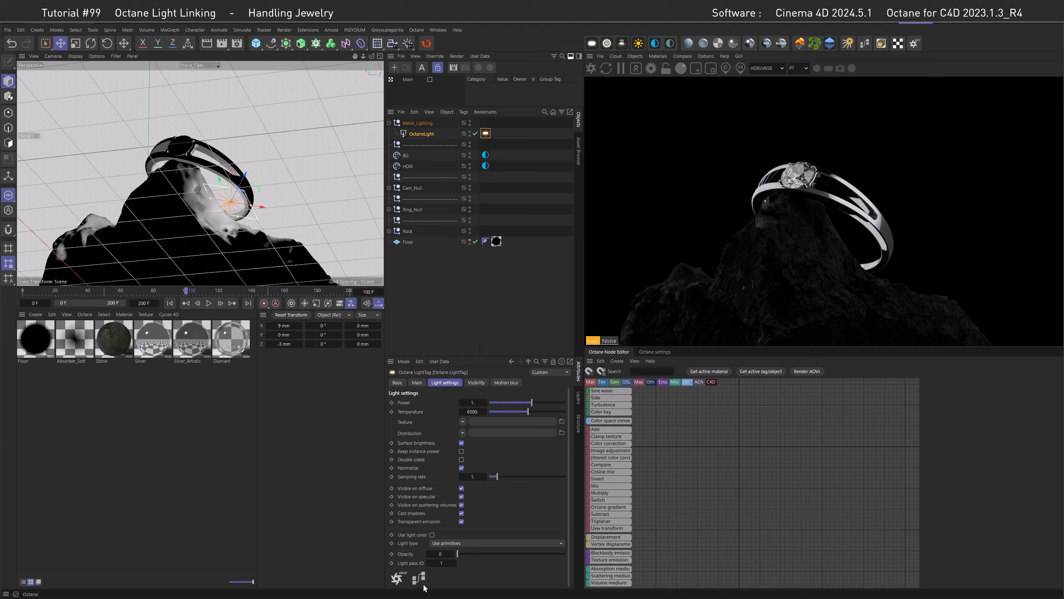
Load the area light's tag into the node editor and connect a new Gradient generator node to its Texture input.
{"action": "left_click", "coordinate": [760, 370]}
{"action": "middle_click_drag", "start_coordinate": [754, 506], "coordinate": [831, 501]}
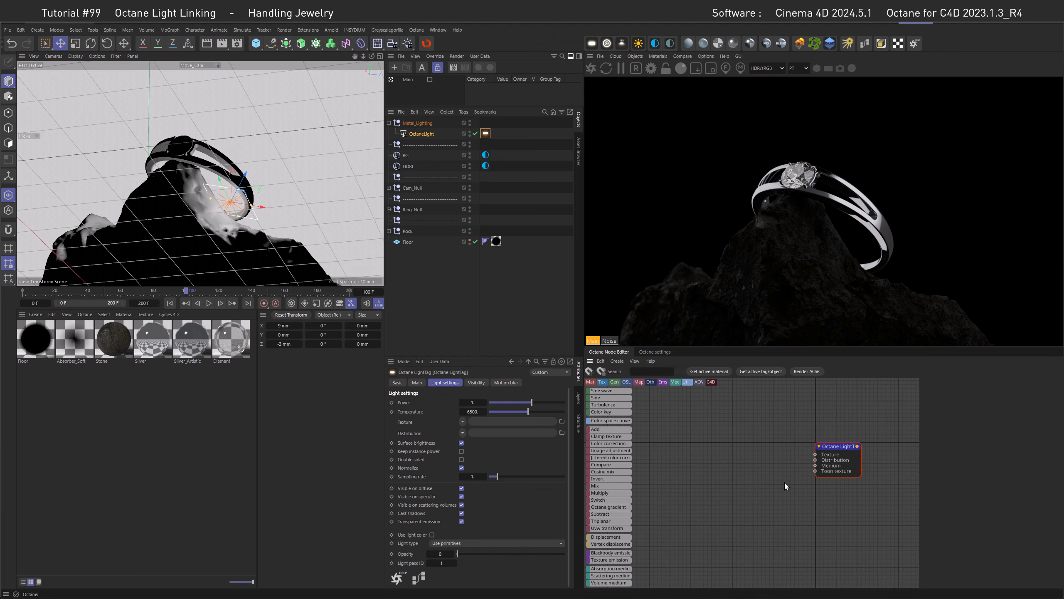
{"action": "type", "text": "grad"}
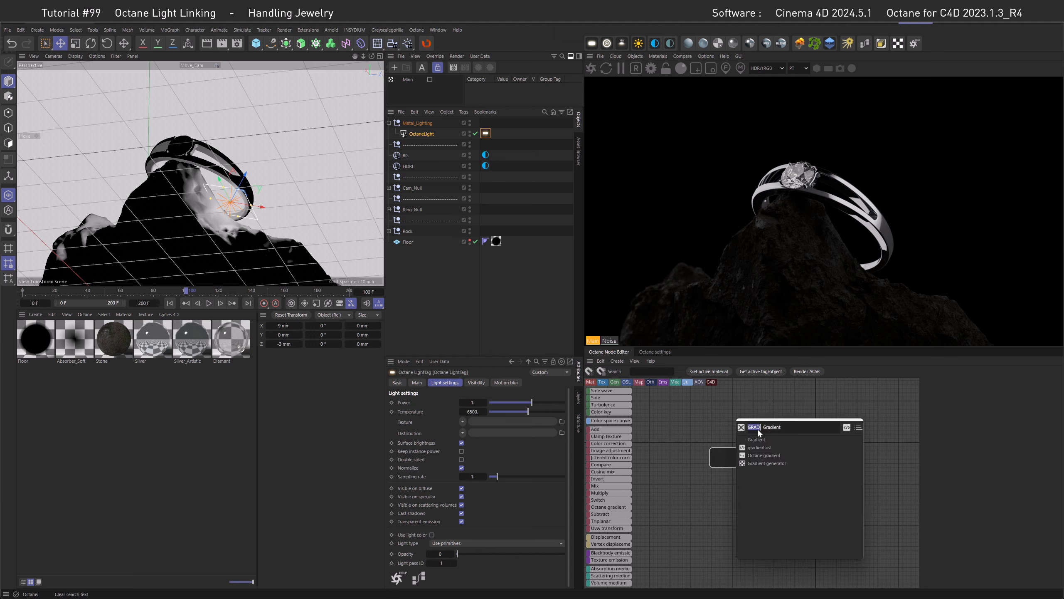
{"action": "left_click", "coordinate": [756, 464]}
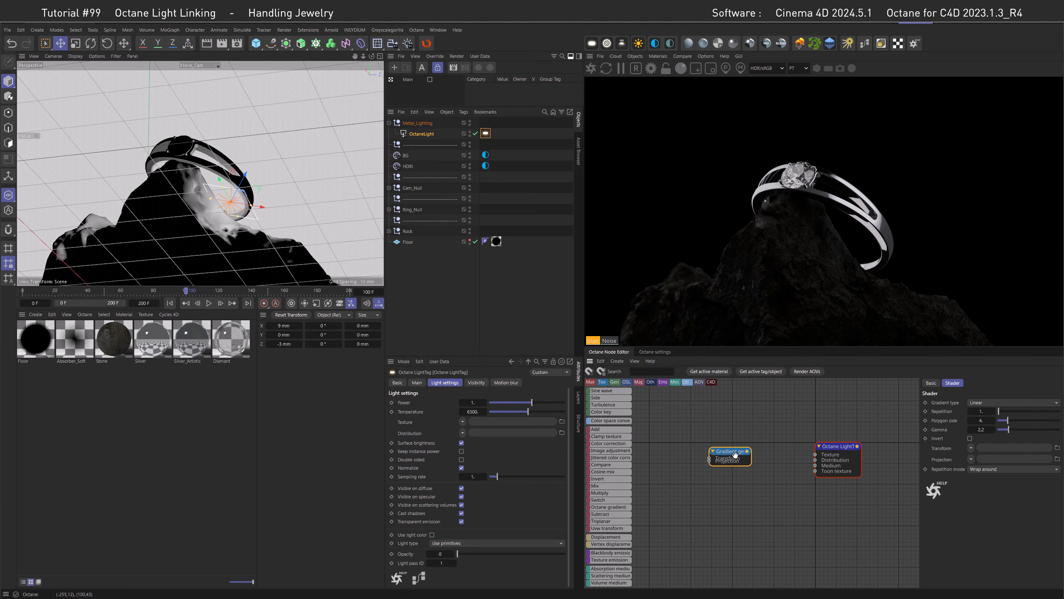
{"action": "left_click_drag", "start_coordinate": [734, 452], "coordinate": [815, 454]}
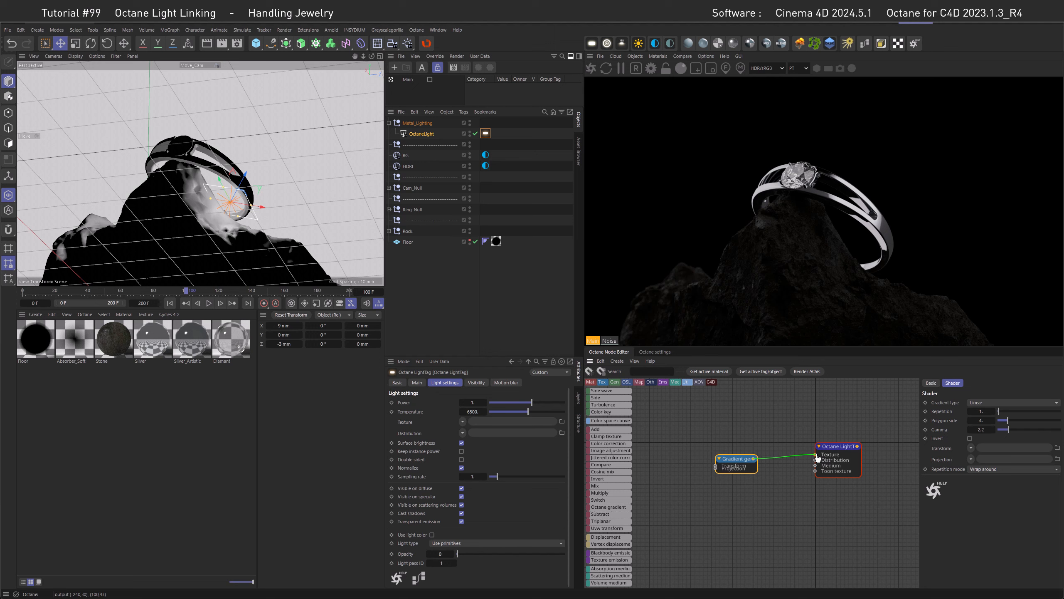
{"action": "left_click_drag", "start_coordinate": [741, 462], "coordinate": [716, 458]}
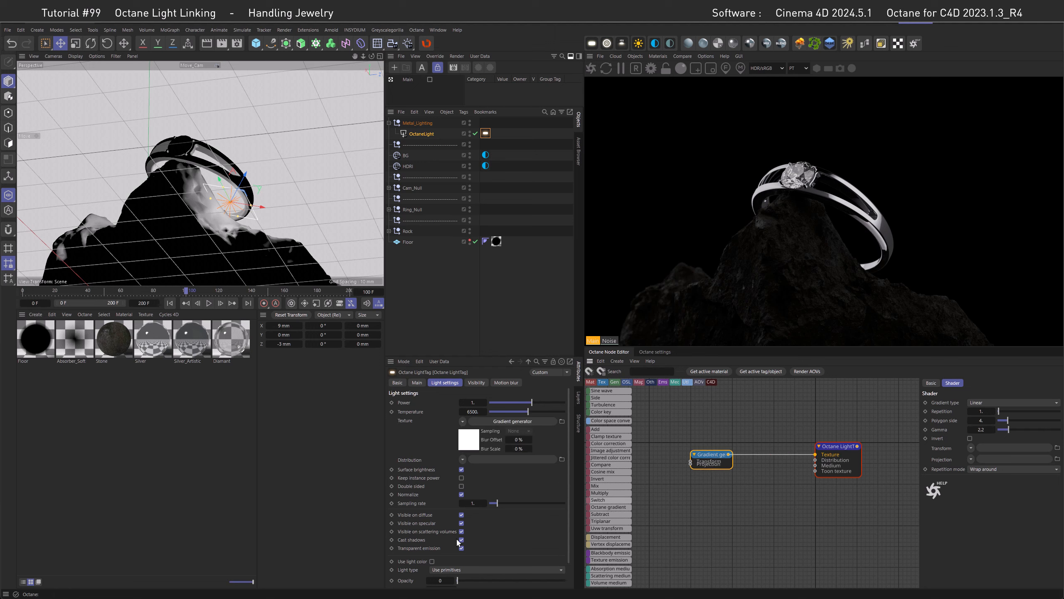
Set the light's opacity to 1 and view it up close beside the ring through the Default Camera.
{"action": "left_click", "coordinate": [444, 580]}
{"action": "type", "text": "1"}
{"action": "key", "text": "Return"}
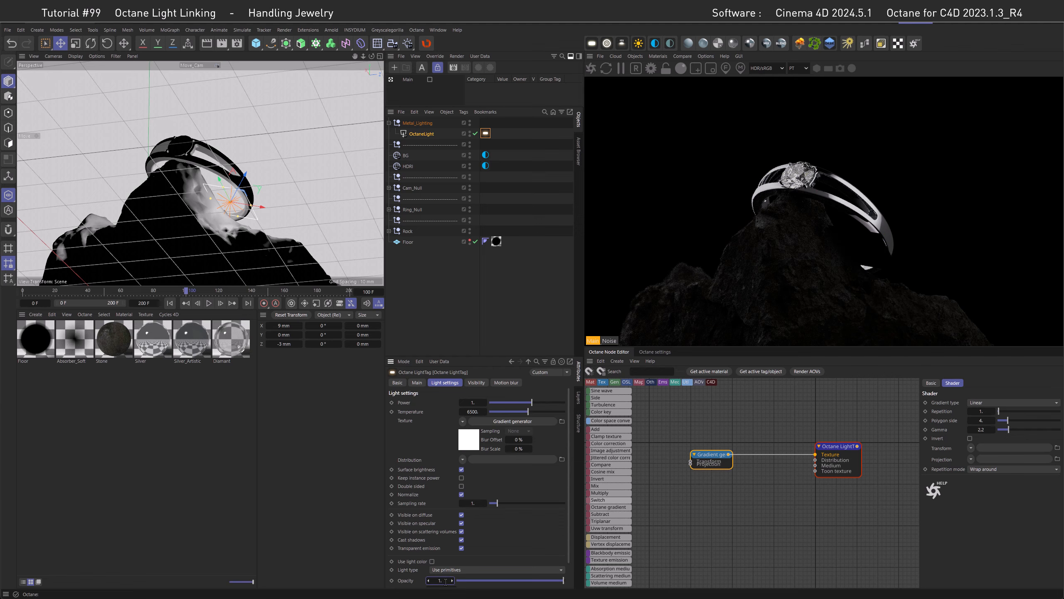
{"action": "left_click", "coordinate": [199, 66]}
{"action": "left_click", "coordinate": [206, 72]}
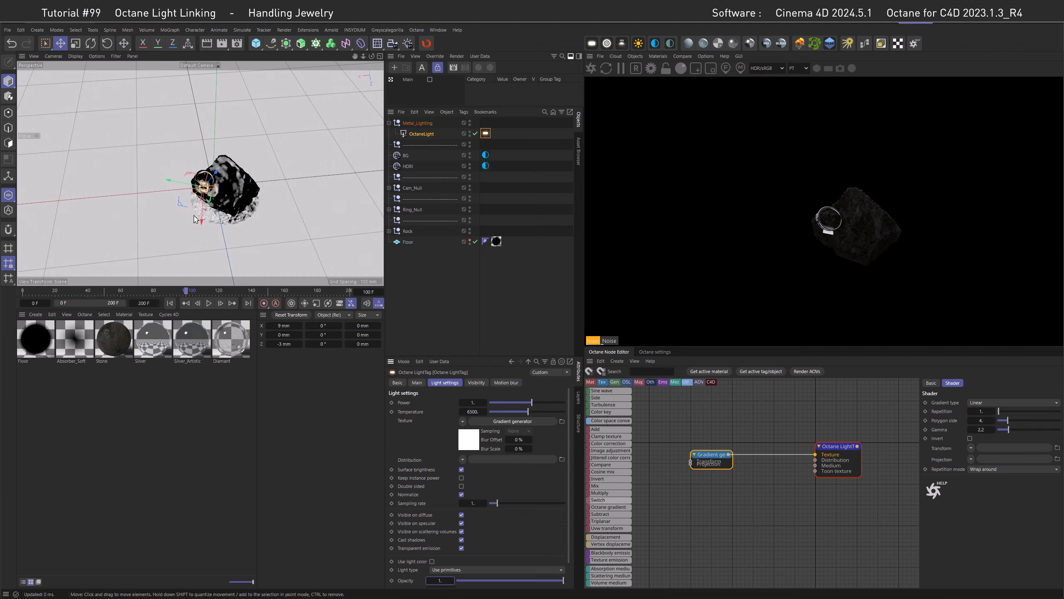
{"action": "scroll", "coordinate": [245, 176], "scroll_direction": "up", "scroll_amount": 10}
{"action": "left_click_drag", "start_coordinate": [245, 173], "coordinate": [218, 176], "text": "alt"}
Configure the gradient generator as Radial with gamma 1, repetition mode White color and Invert enabled.
{"action": "left_click", "coordinate": [983, 401]}
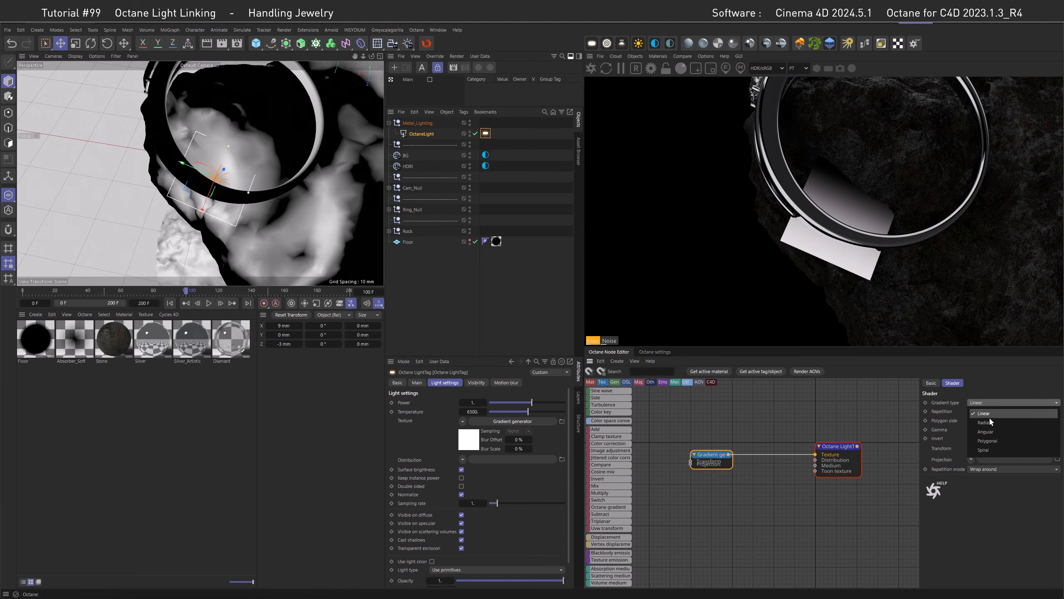
{"action": "left_click", "coordinate": [989, 419]}
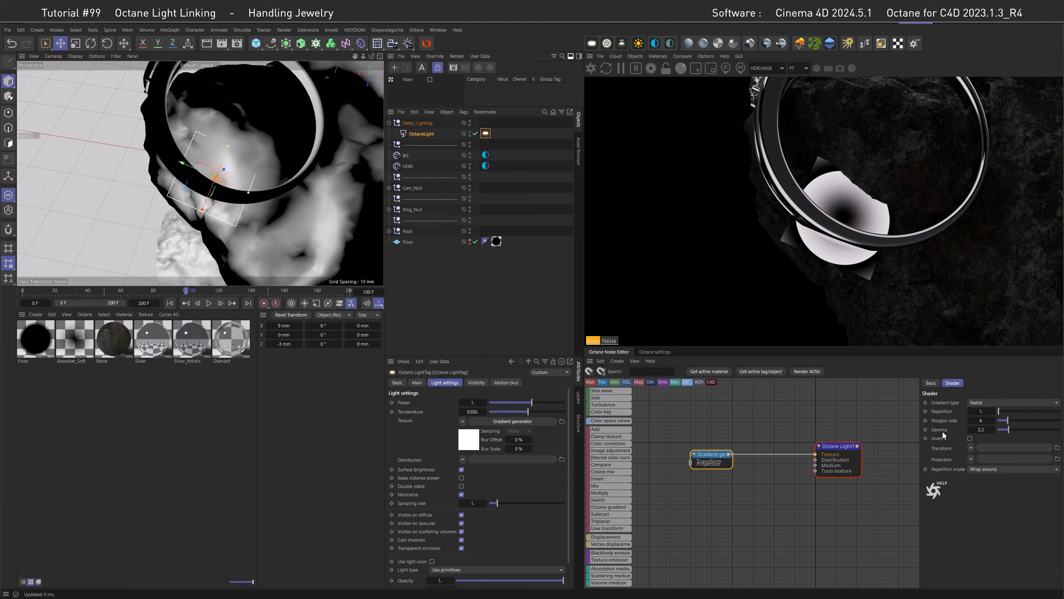
{"action": "left_click", "coordinate": [980, 429]}
{"action": "type", "text": "1"}
{"action": "key", "text": "Return"}
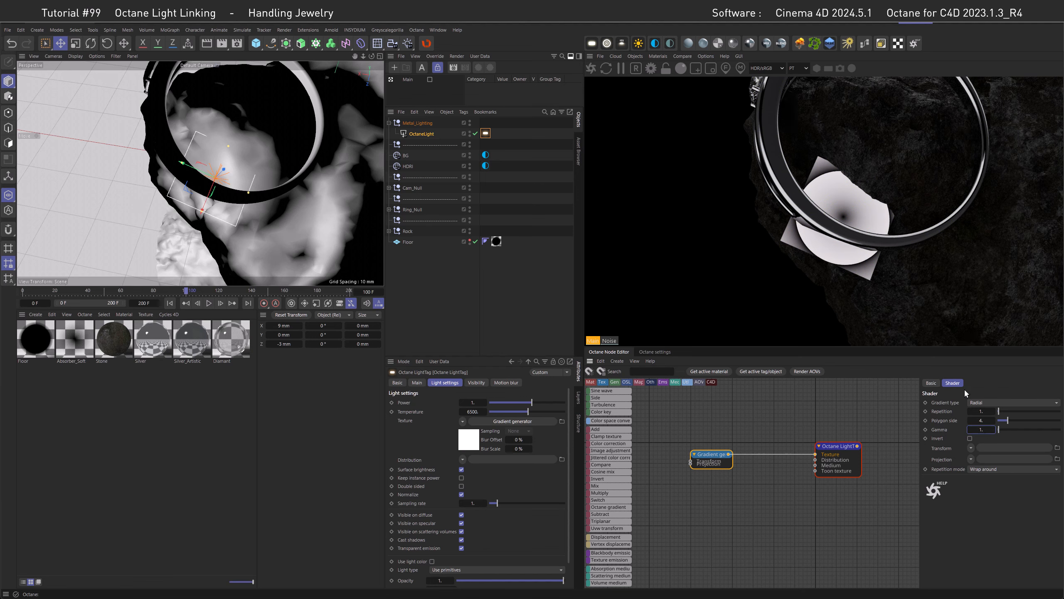
{"action": "left_click", "coordinate": [995, 468]}
{"action": "left_click", "coordinate": [995, 505]}
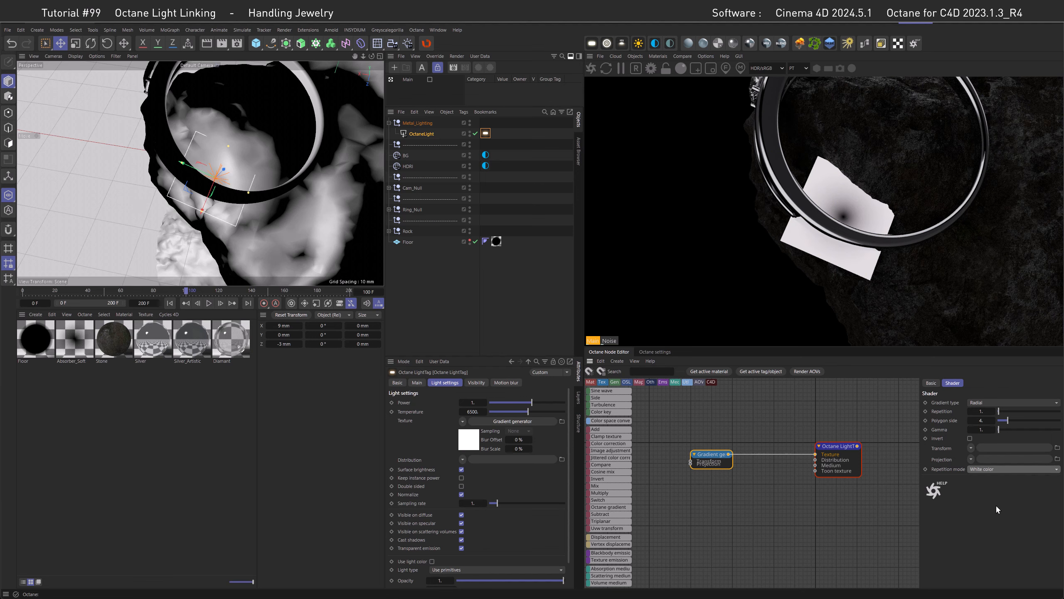
{"action": "left_click", "coordinate": [970, 438]}
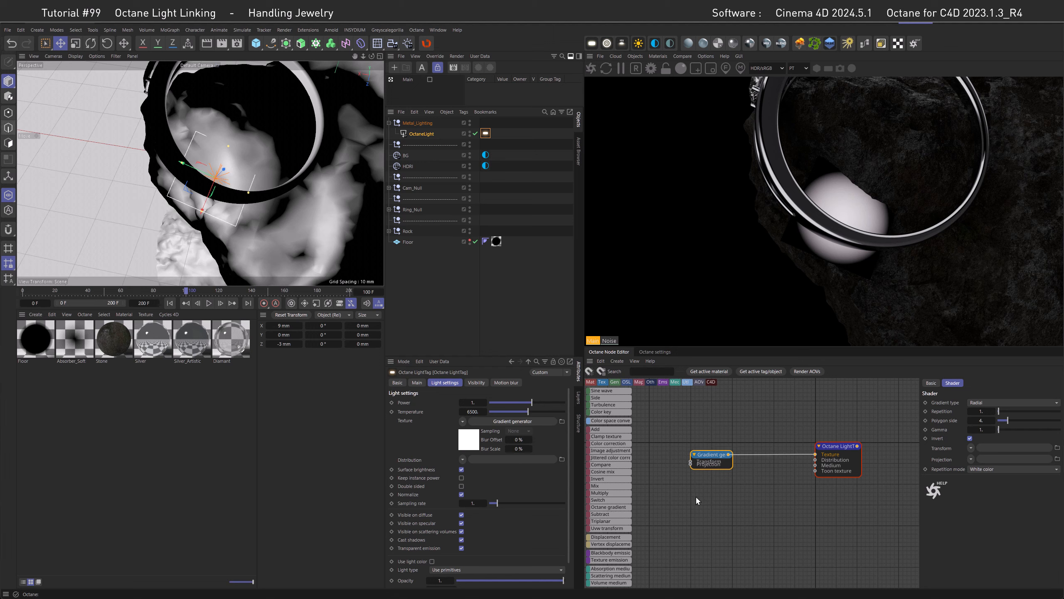
Insert a Gradient node between the generator and the light tag, and set its white knot's position to 25%.
{"action": "left_click_drag", "start_coordinate": [598, 508], "coordinate": [763, 456]}
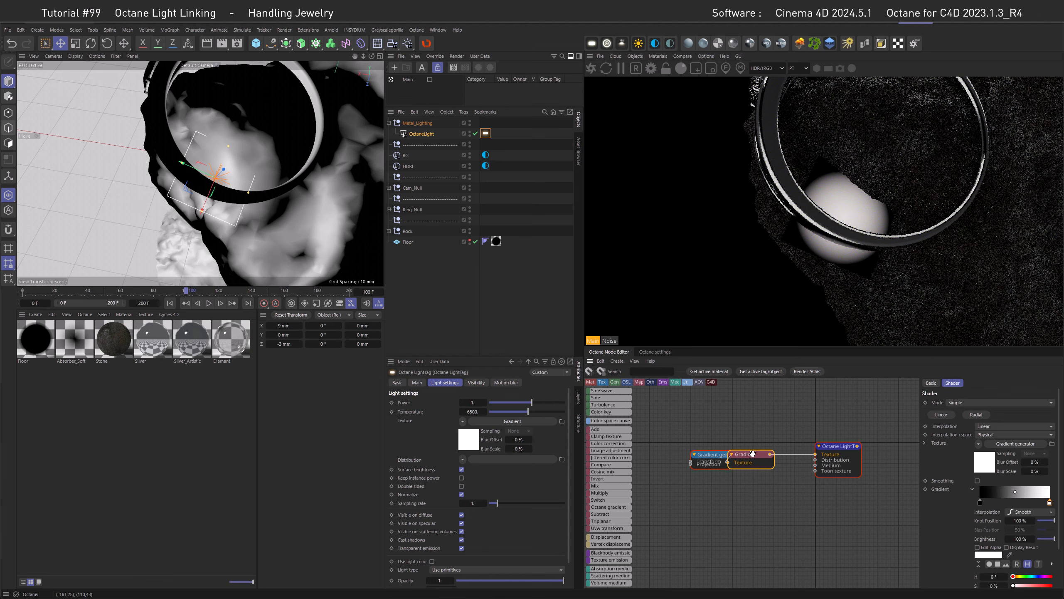
{"action": "left_click_drag", "start_coordinate": [695, 458], "coordinate": [684, 466]}
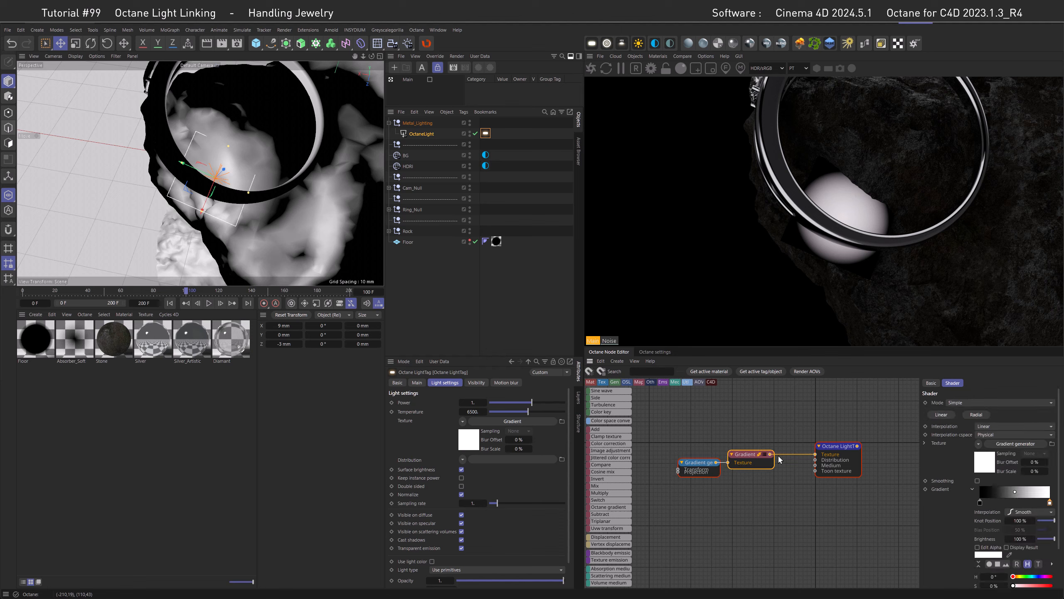
{"action": "left_click", "coordinate": [980, 502]}
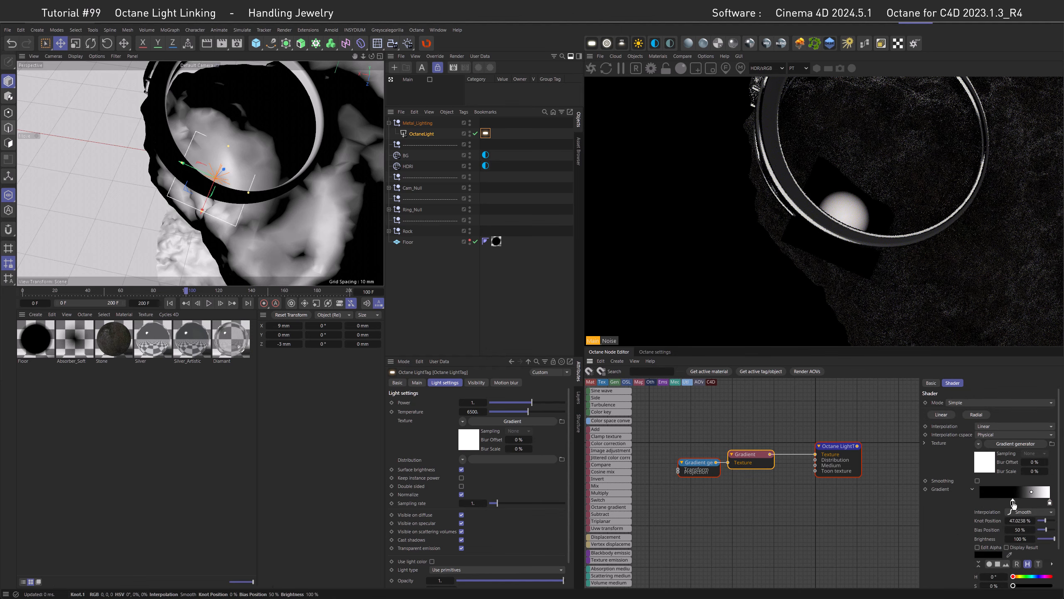
{"action": "left_click_drag", "start_coordinate": [1050, 502], "coordinate": [1006, 503]}
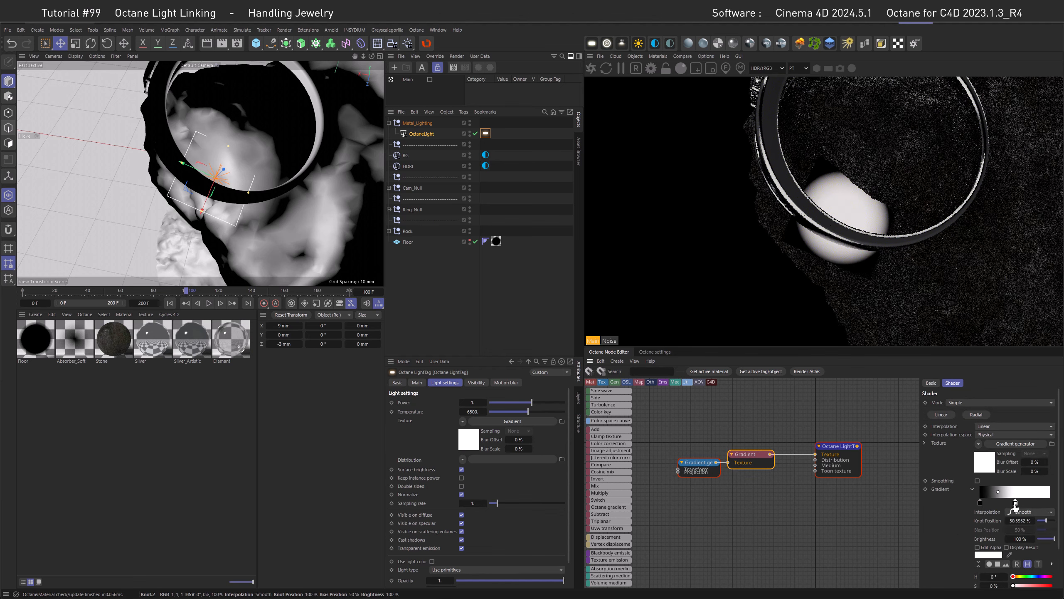
{"action": "left_click", "coordinate": [1011, 520]}
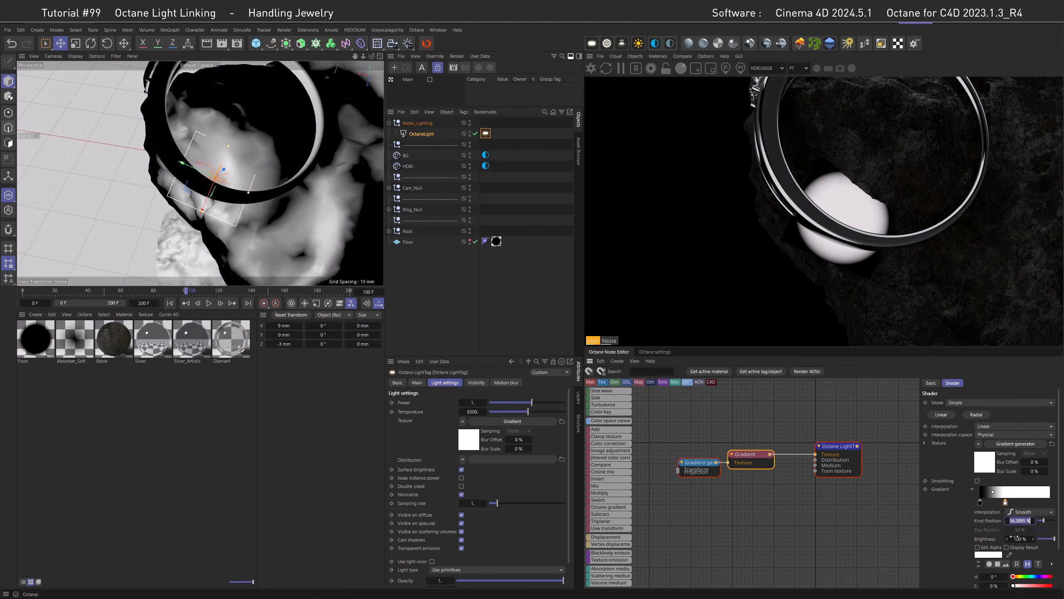
{"action": "type", "text": "25"}
{"action": "key", "text": "Return"}
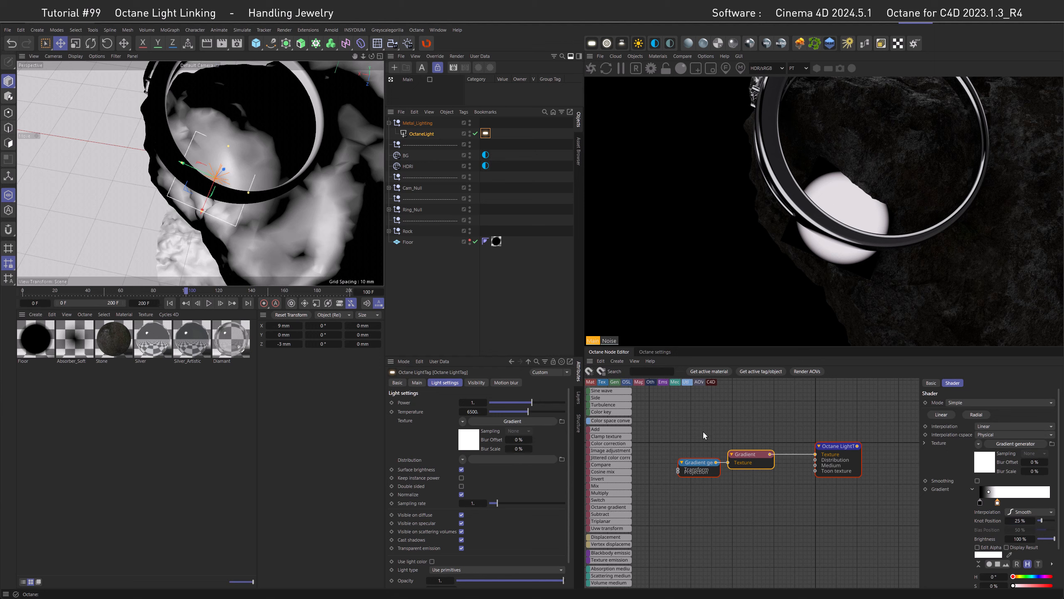
Return to the Move_Cam view and set the area light's opacity to 0 and its power to 0.25.
{"action": "left_click", "coordinate": [192, 67]}
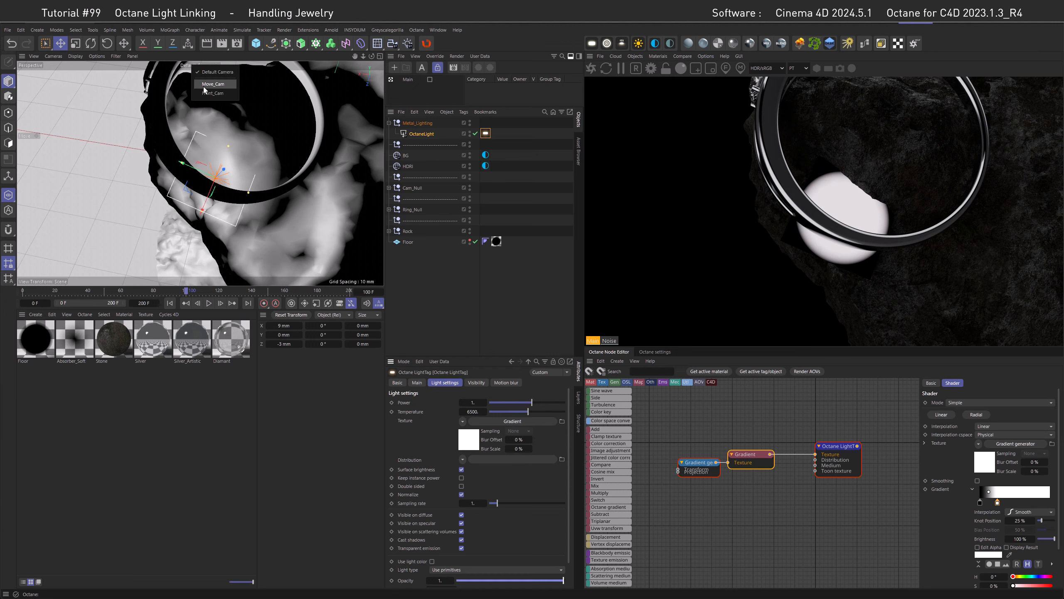
{"action": "left_click", "coordinate": [208, 92]}
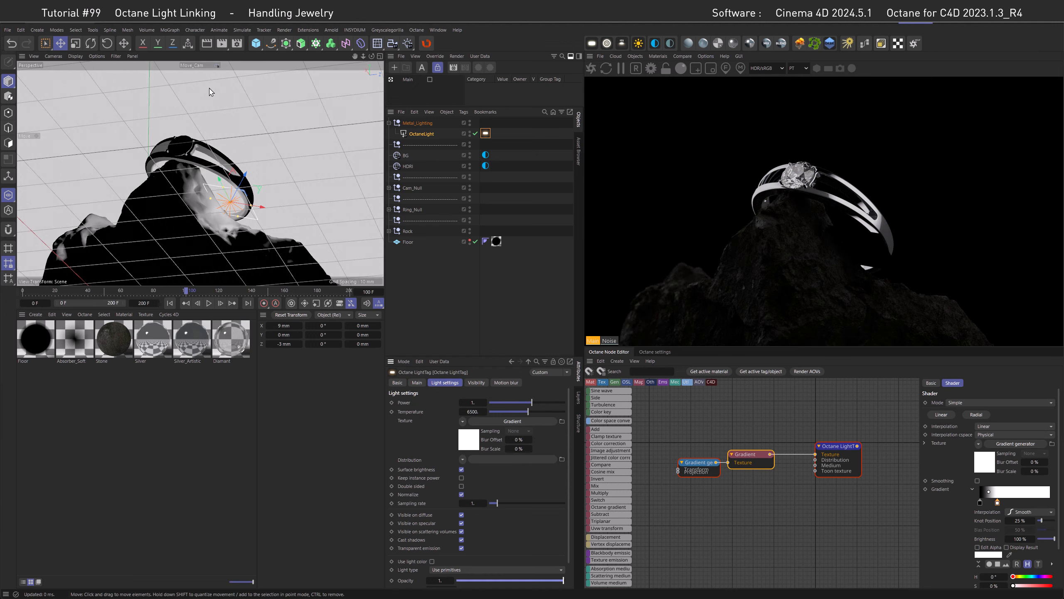
{"action": "left_click_drag", "start_coordinate": [496, 581], "coordinate": [445, 580]}
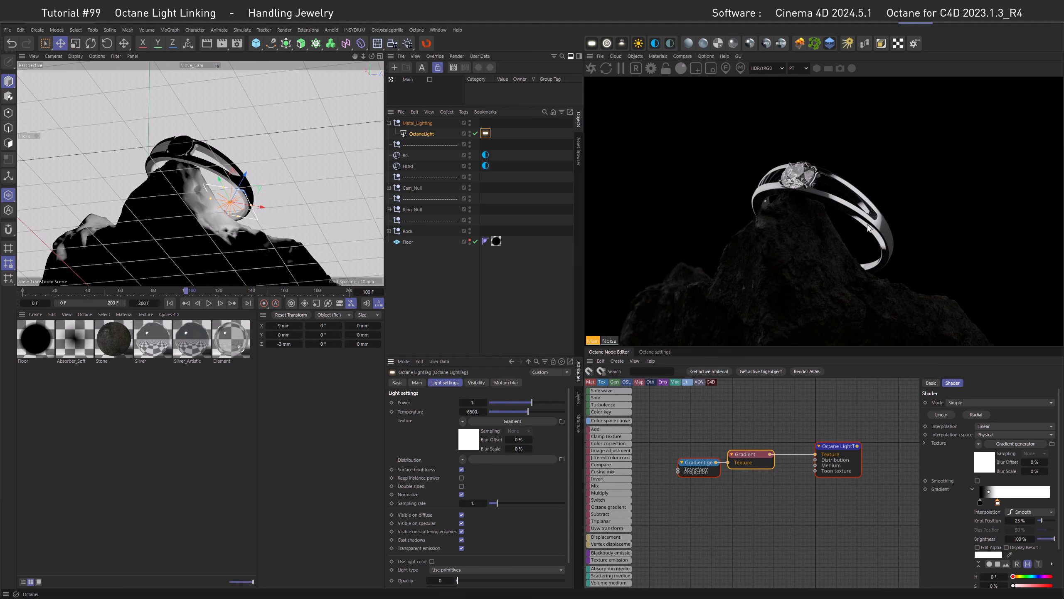
{"action": "left_click", "coordinate": [471, 402]}
{"action": "type", "text": "0,25"}
{"action": "key", "text": "Return"}
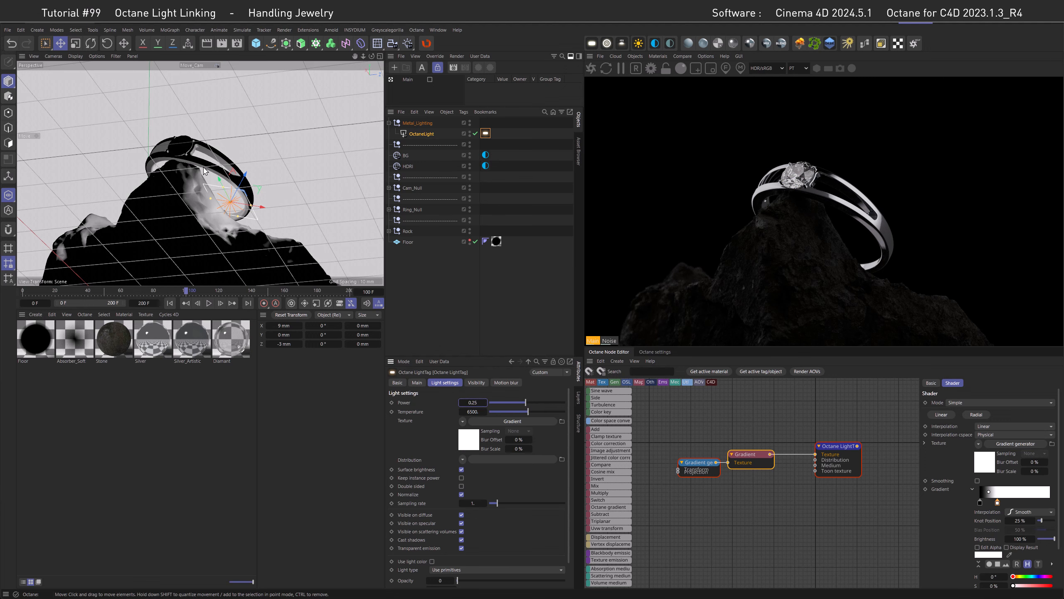
Lower the area light inside the ring to about -2 mm in Y and nudge it slightly sideways.
{"action": "left_click_drag", "start_coordinate": [217, 178], "coordinate": [222, 186]}
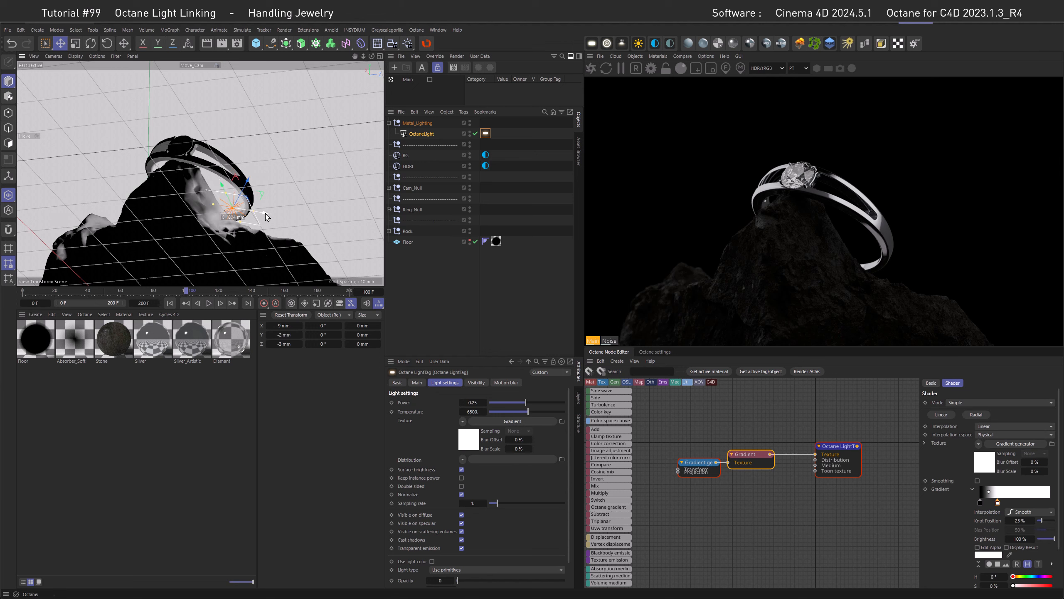
{"action": "left_click_drag", "start_coordinate": [268, 217], "coordinate": [263, 216]}
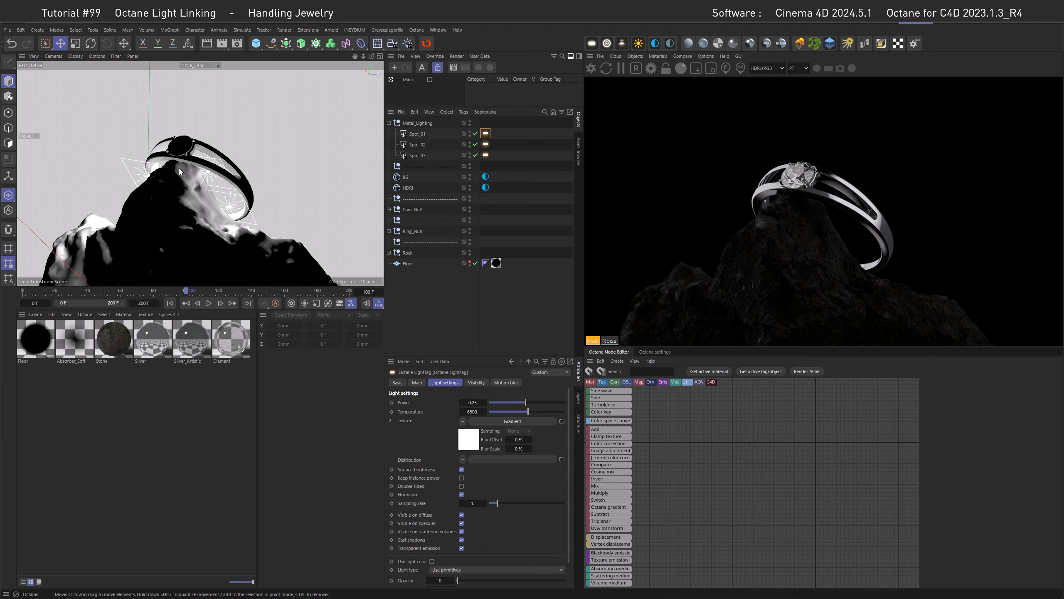
Set the power of the Spot_01, Spot_02 and Spot_03 lights to 10 together.
{"action": "left_click_drag", "start_coordinate": [476, 134], "coordinate": [475, 155]}
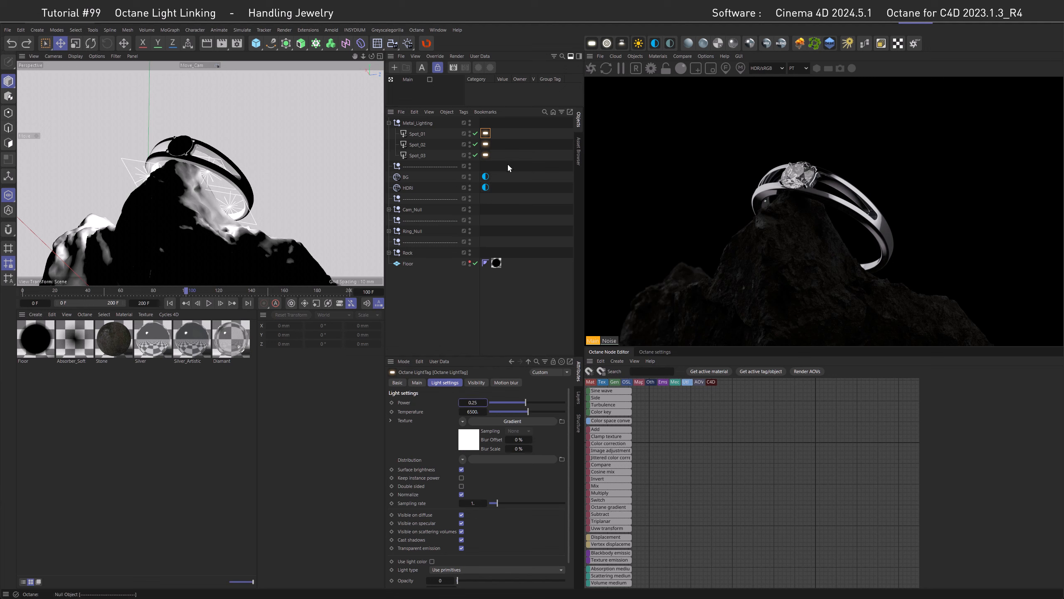
{"action": "left_click_drag", "start_coordinate": [514, 169], "coordinate": [482, 130]}
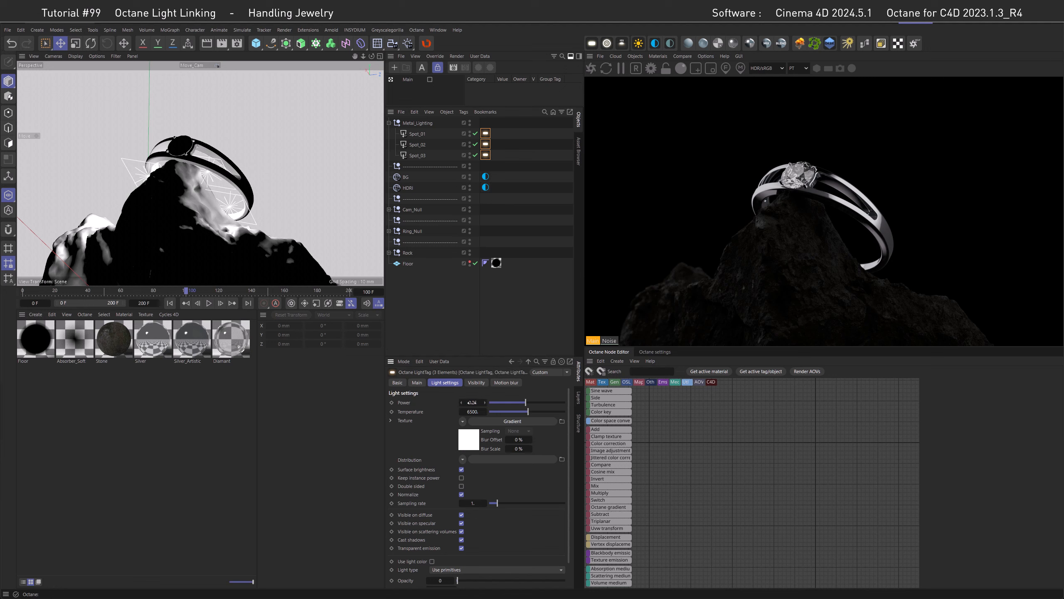
{"action": "left_click", "coordinate": [473, 402]}
{"action": "type", "text": "10"}
{"action": "key", "text": "Return"}
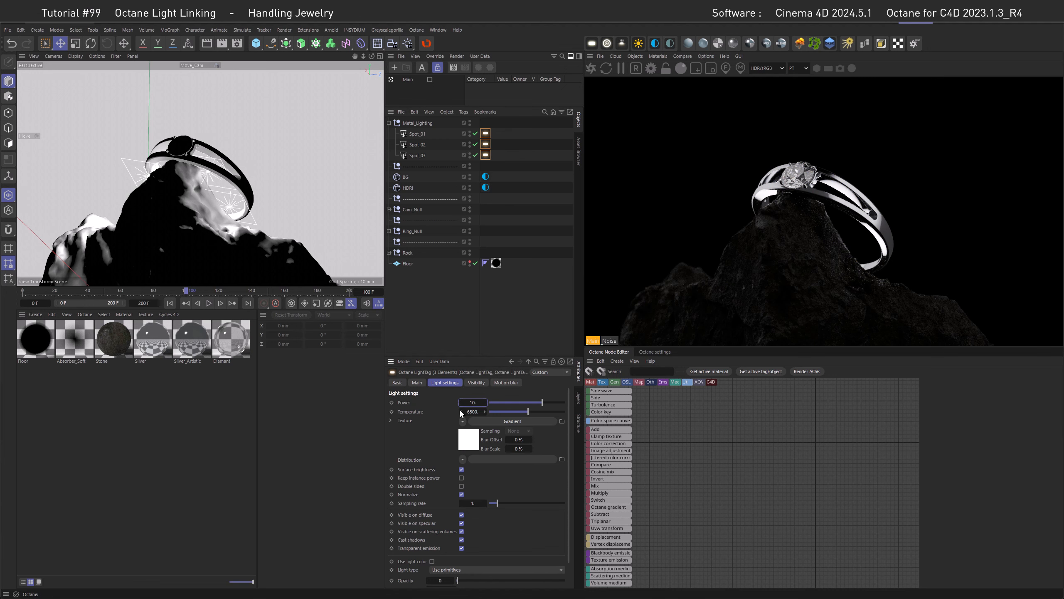
Switch to the Default Camera close to the ring and set the path tracing kernel's ray epsilon to 0.00001.
{"action": "left_click", "coordinate": [199, 65]}
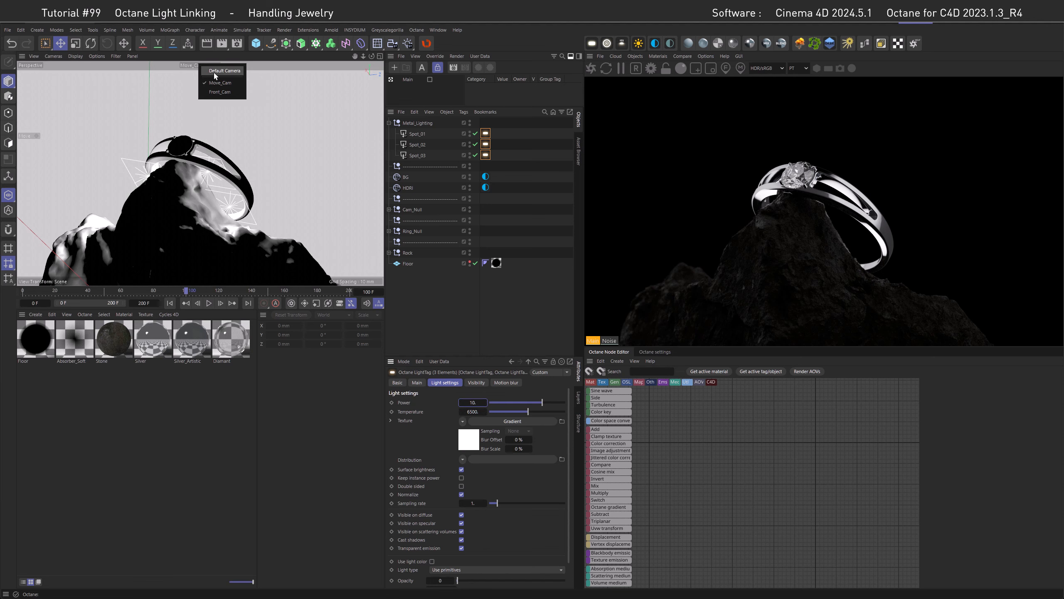
{"action": "left_click", "coordinate": [214, 76]}
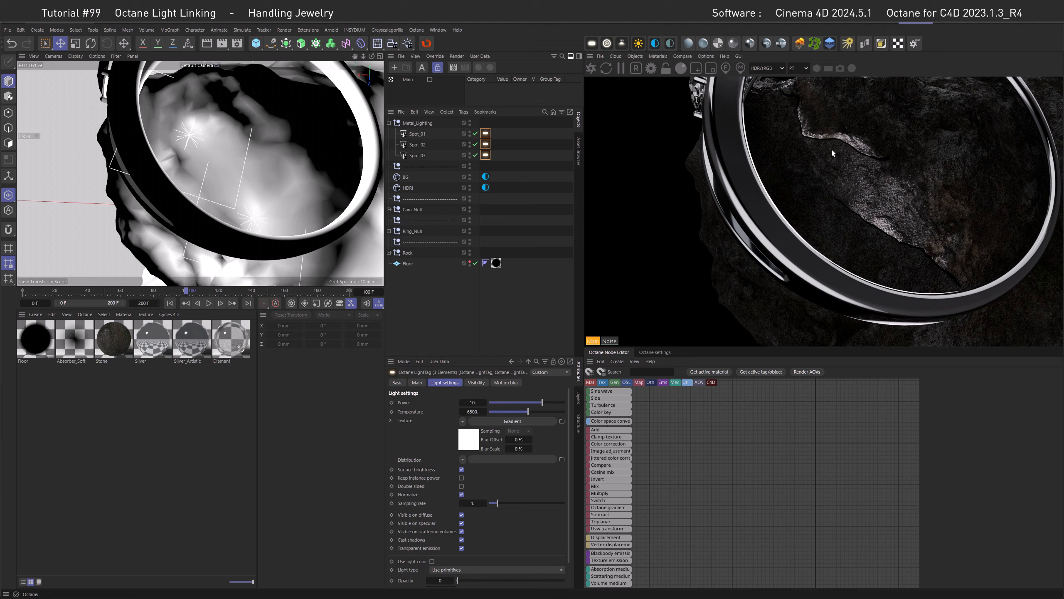
{"action": "left_click", "coordinate": [655, 352]}
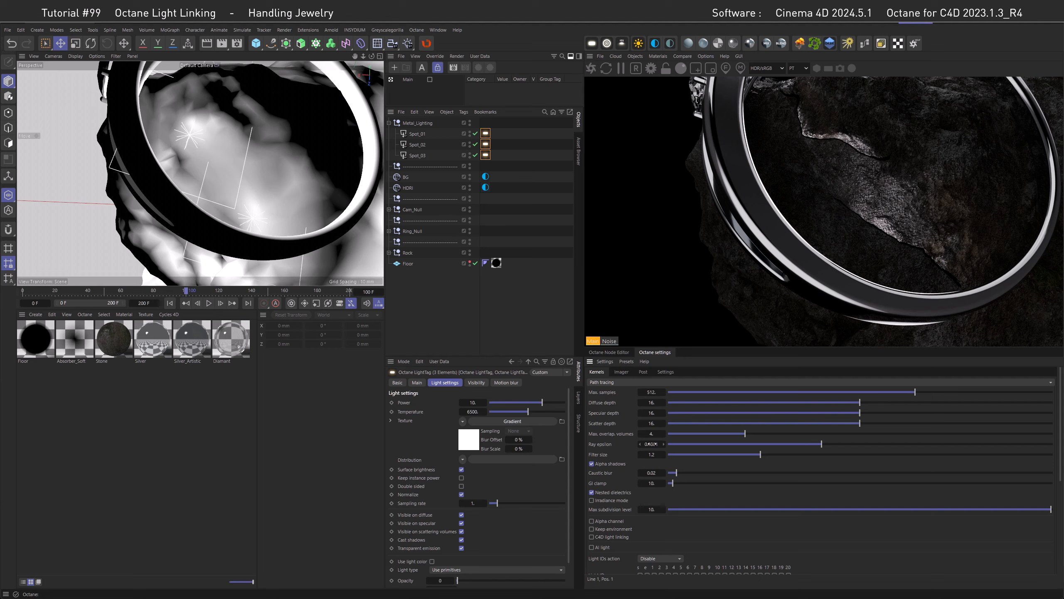
{"action": "left_click", "coordinate": [651, 443]}
{"action": "type", "text": "0"}
{"action": "key", "text": "Return"}
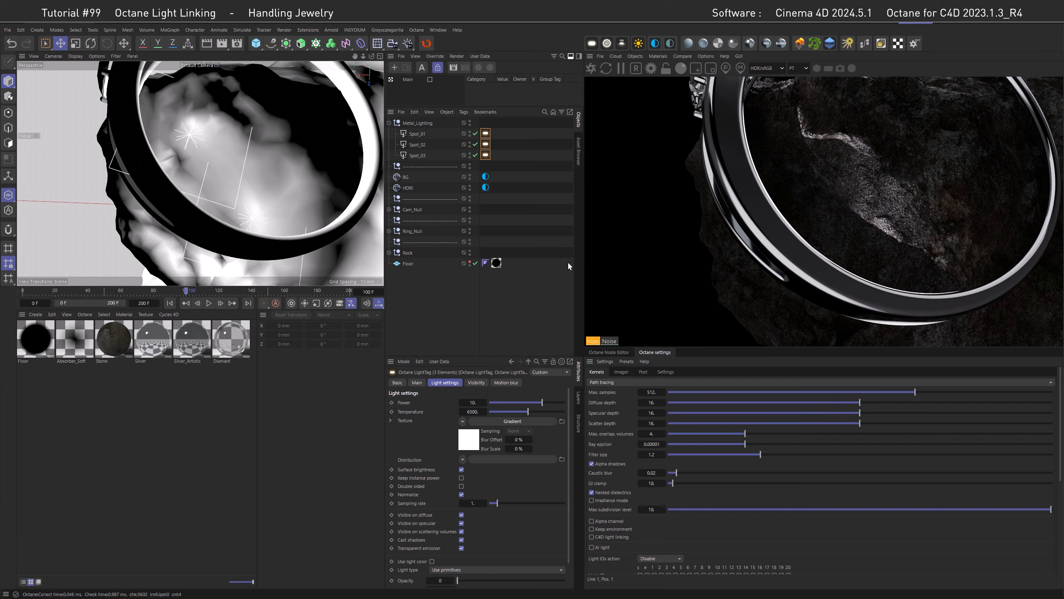
Add an Octane ObjectTag to the rock mesh inside the Rock null.
{"action": "scroll", "coordinate": [564, 503], "scroll_direction": "down", "scroll_amount": 2}
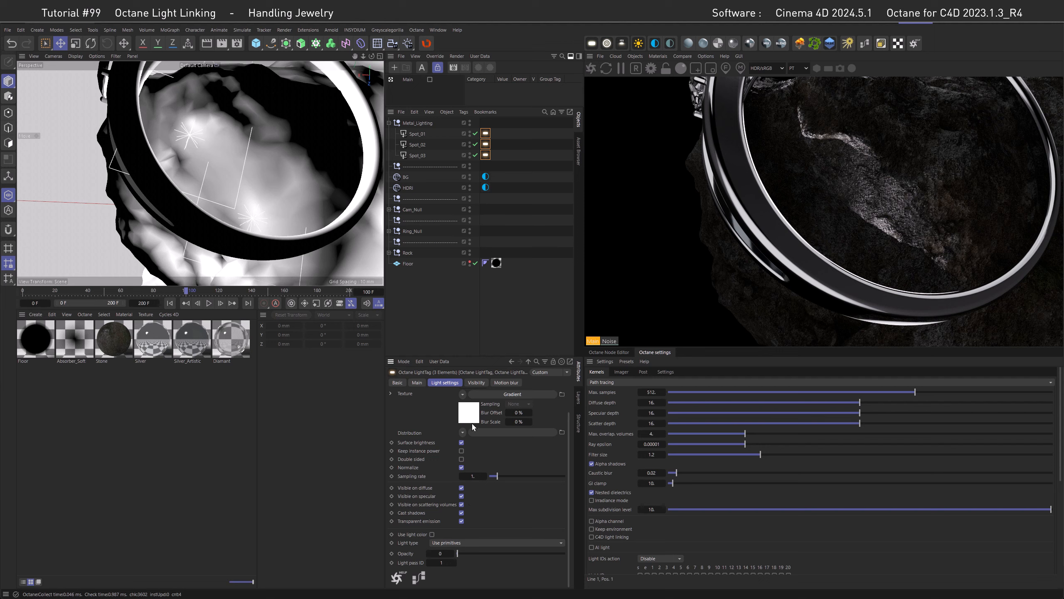
{"action": "left_click", "coordinate": [389, 253]}
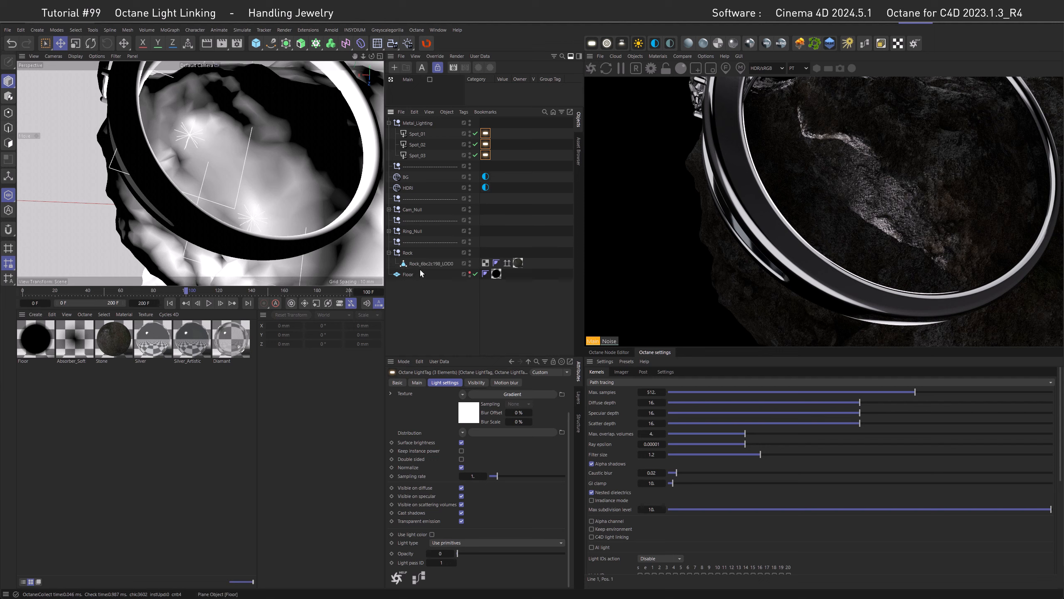
{"action": "right_click", "coordinate": [418, 262]}
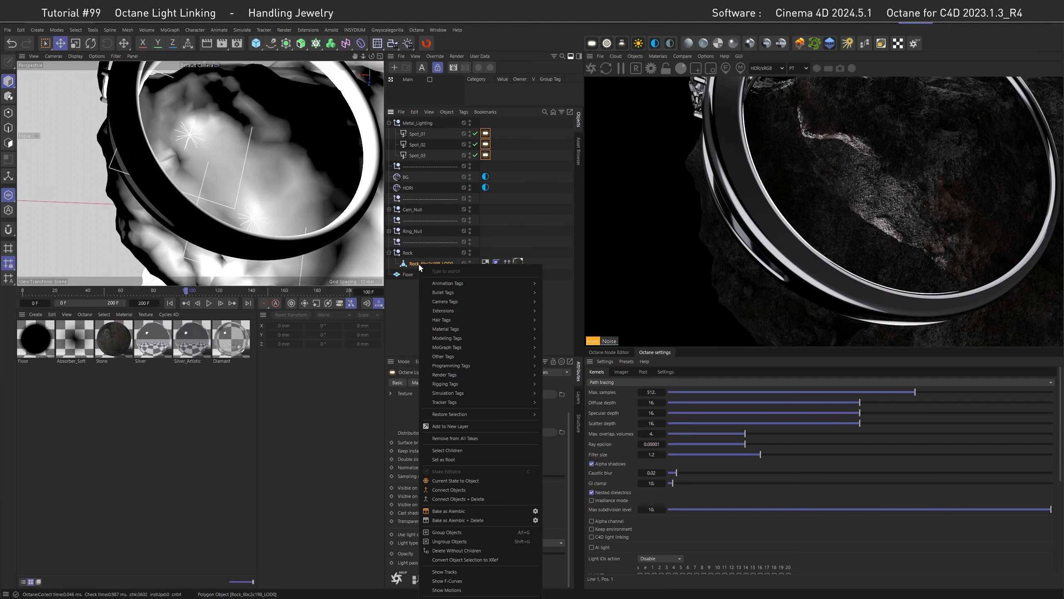
{"action": "mouse_move", "coordinate": [449, 311]}
{"action": "mouse_move", "coordinate": [559, 316]}
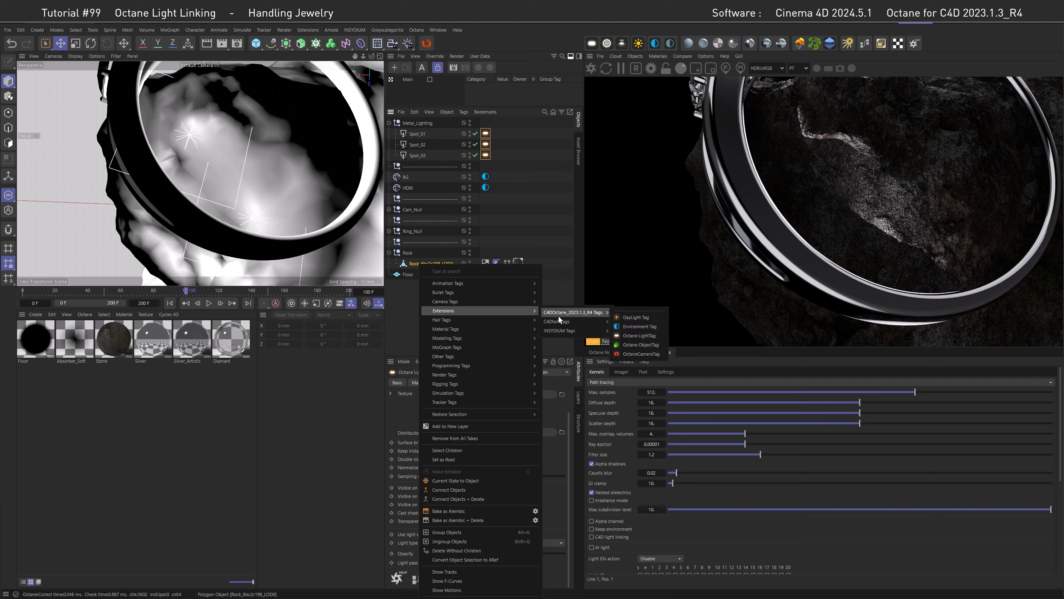
{"action": "left_click", "coordinate": [643, 343]}
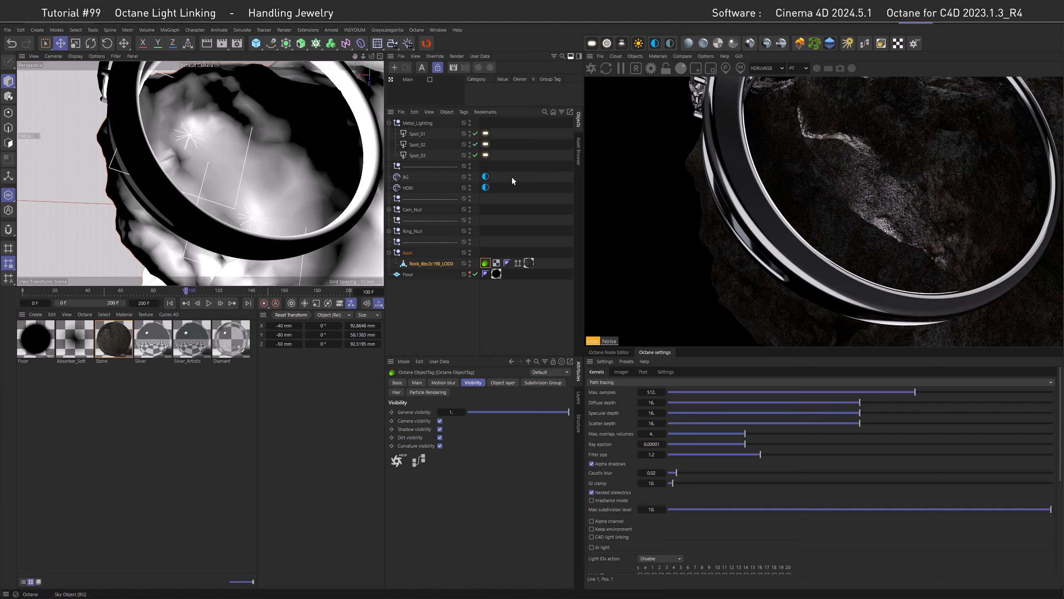
Set the light pass ID of the Spot_01, Spot_02 and Spot_03 lights to 5 together.
{"action": "left_click_drag", "start_coordinate": [498, 159], "coordinate": [482, 128]}
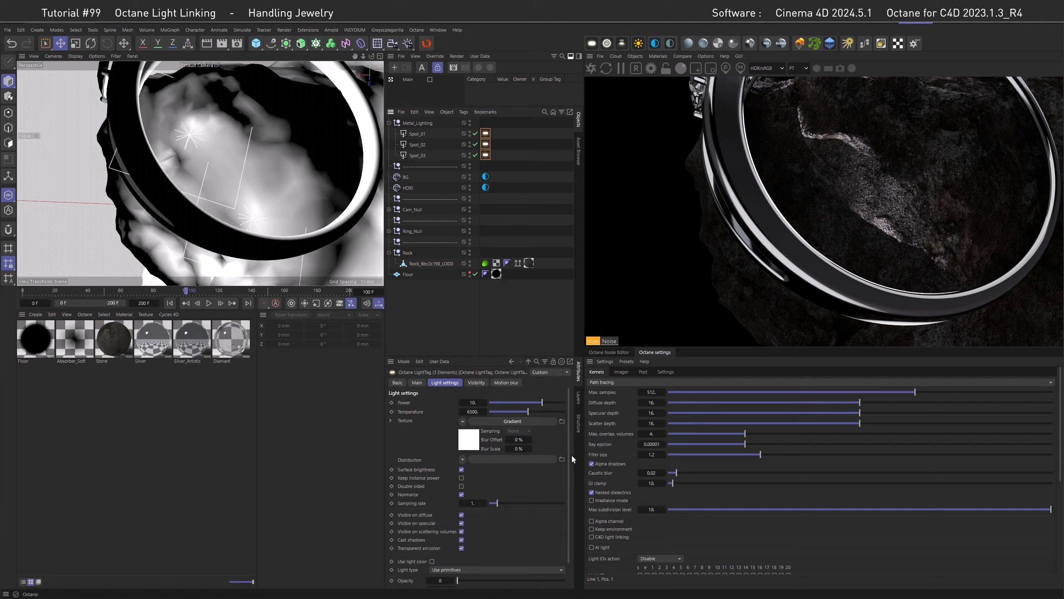
{"action": "scroll", "coordinate": [560, 503], "scroll_direction": "down", "scroll_amount": 2}
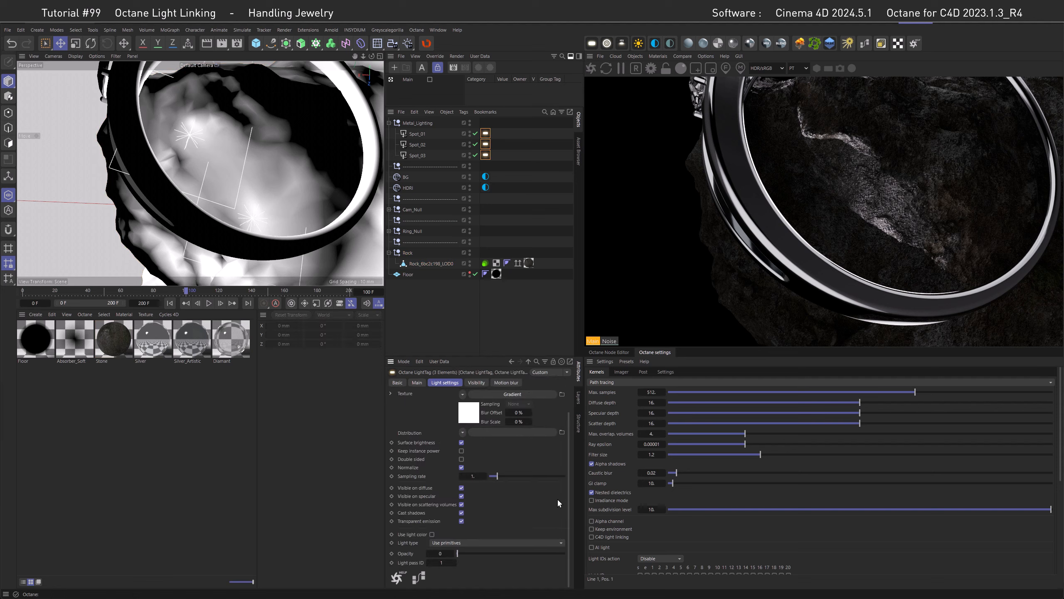
{"action": "left_click", "coordinate": [441, 562]}
{"action": "type", "text": "5"}
{"action": "key", "text": "Return"}
Enable the light pass mask in the rock's Octane ObjectTag and exclude light ID 5.
{"action": "left_click", "coordinate": [444, 264]}
{"action": "left_click", "coordinate": [485, 263]}
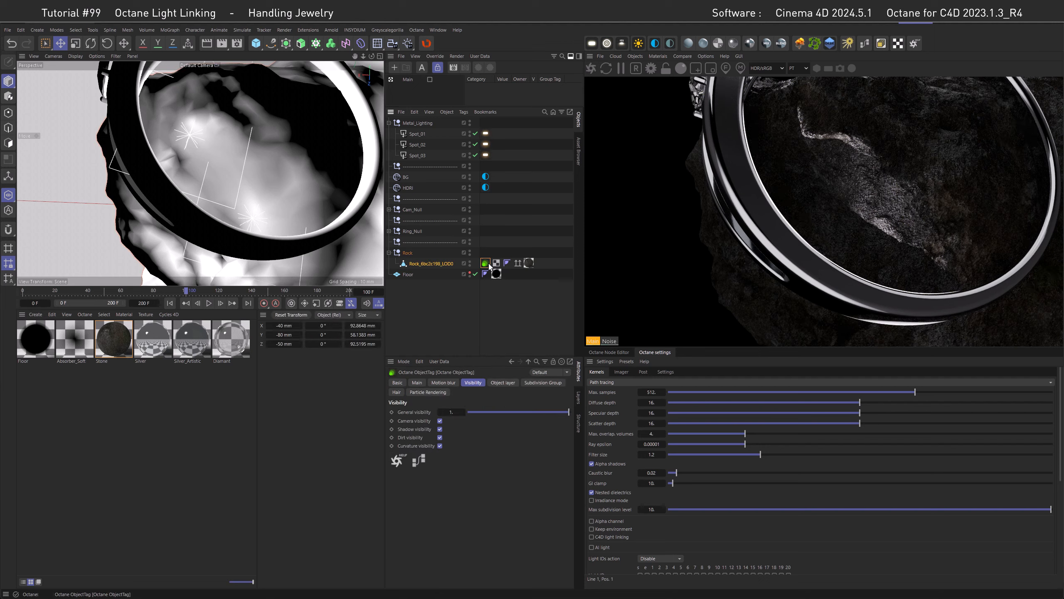
{"action": "left_click", "coordinate": [502, 382]}
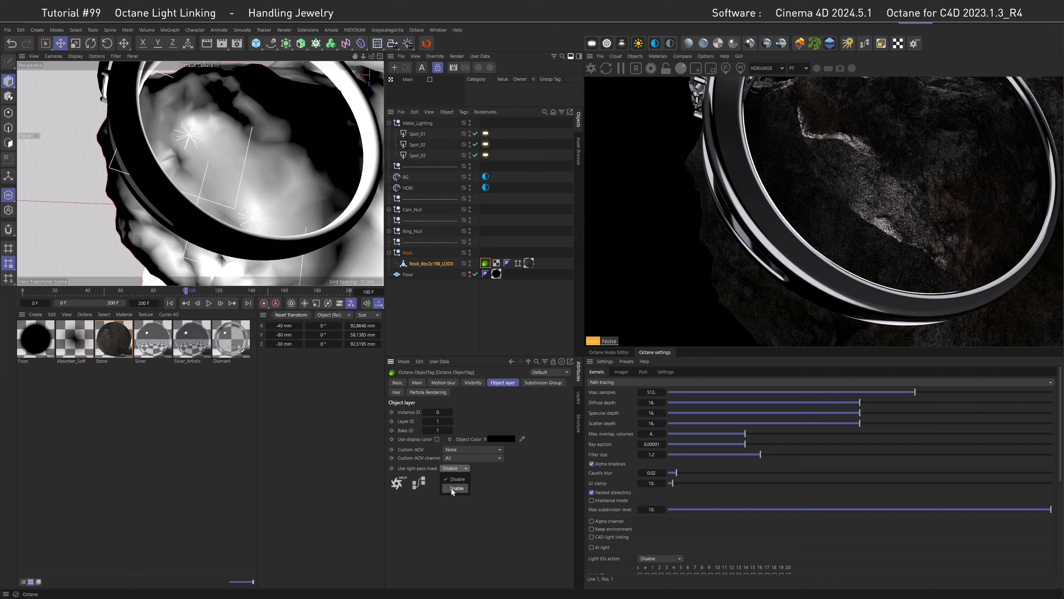
{"action": "left_click", "coordinate": [456, 488]}
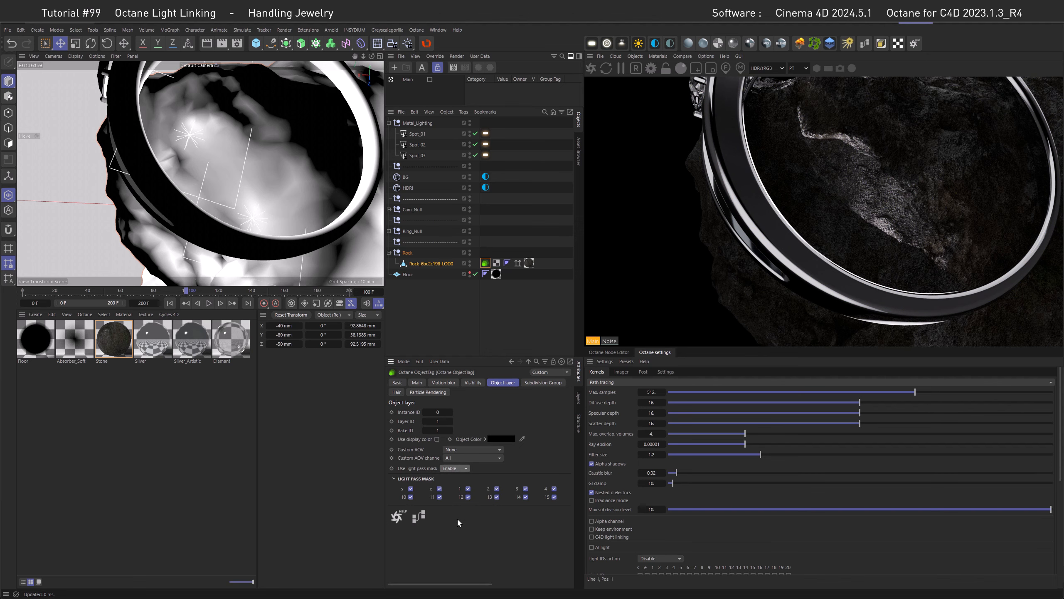
{"action": "mouse_move", "coordinate": [446, 584]}
{"action": "left_mouse_down"}
{"action": "mouse_move", "coordinate": [517, 584]}
{"action": "mouse_move", "coordinate": [438, 586]}
{"action": "left_mouse_up"}
{"action": "left_click_drag", "start_coordinate": [442, 584], "coordinate": [473, 585]}
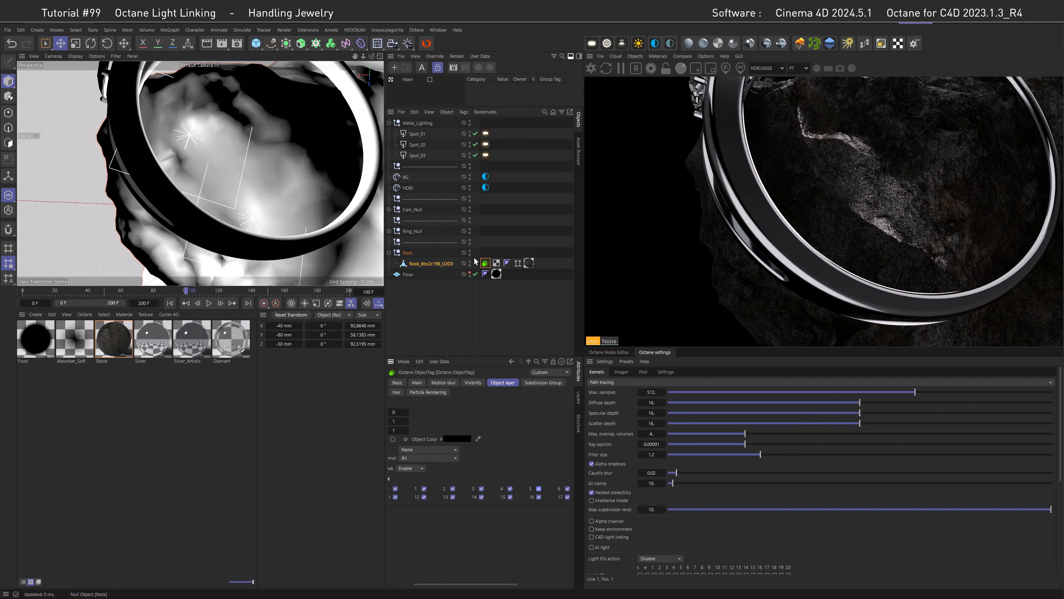
{"action": "left_click", "coordinate": [538, 488]}
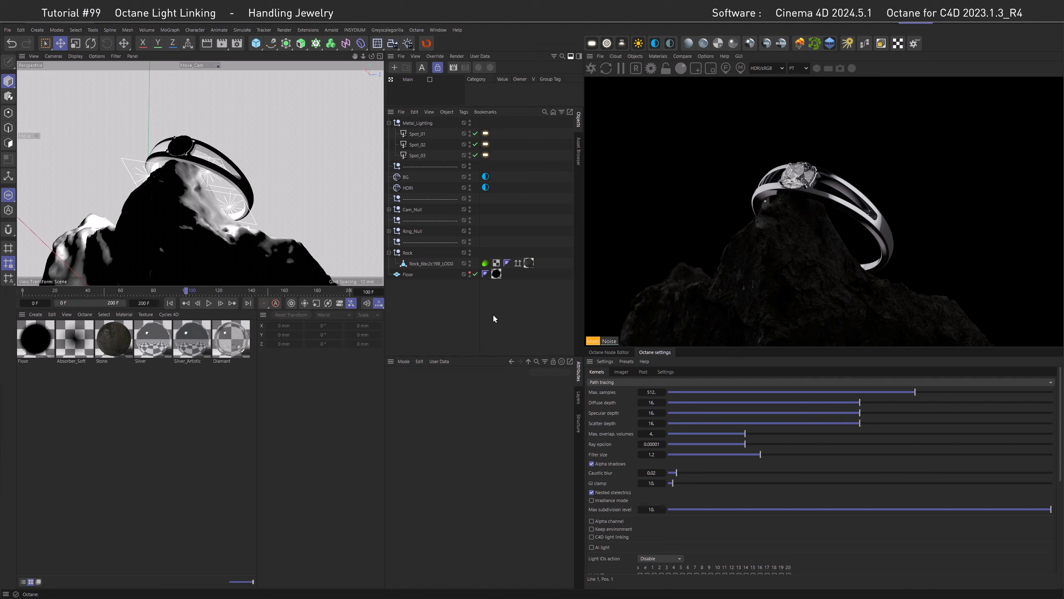
Add an Octane ObjectTag to the Diamond object under Ring_Angle and show its object layer settings.
{"action": "left_click", "coordinate": [485, 188]}
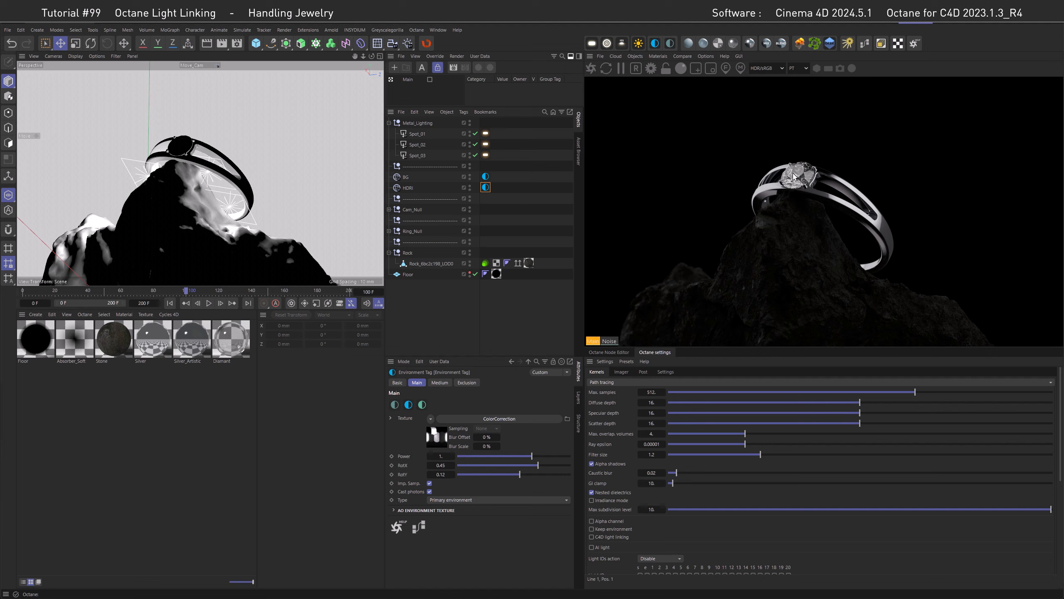
{"action": "left_click", "coordinate": [793, 177]}
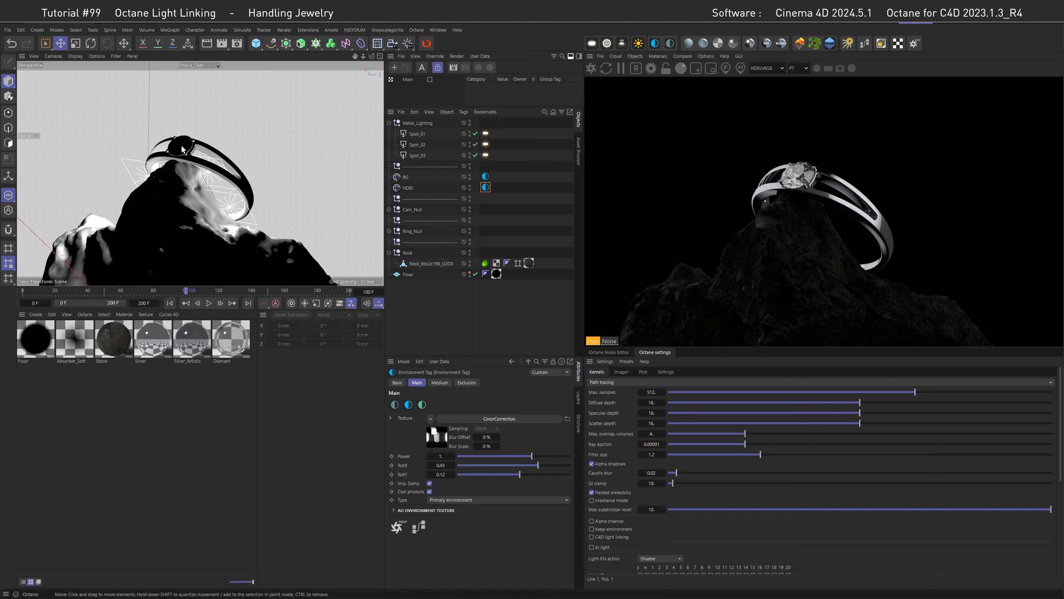
{"action": "key", "text": "s"}
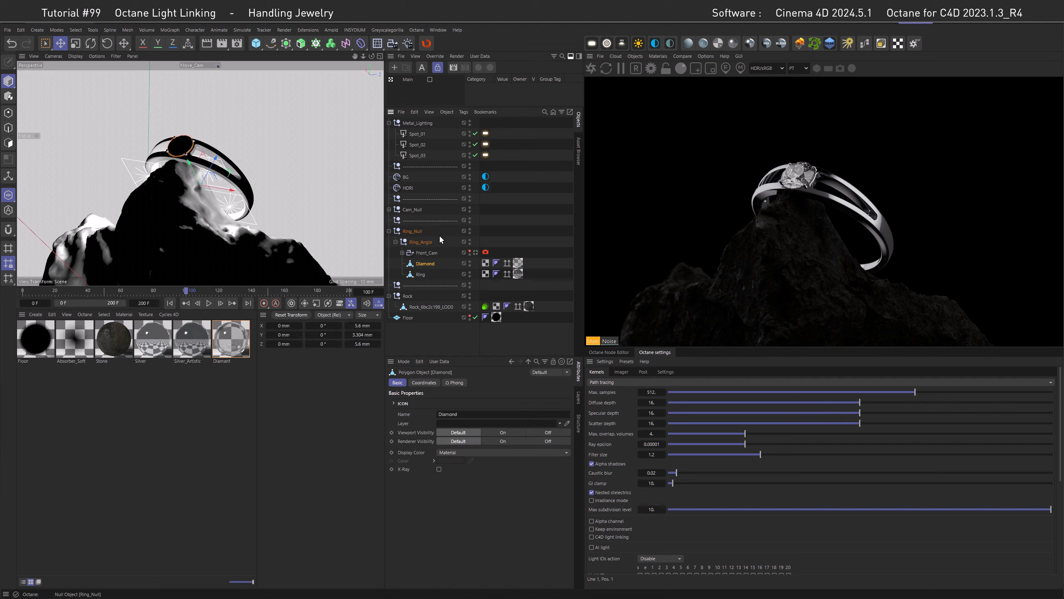
{"action": "right_click", "coordinate": [421, 267]}
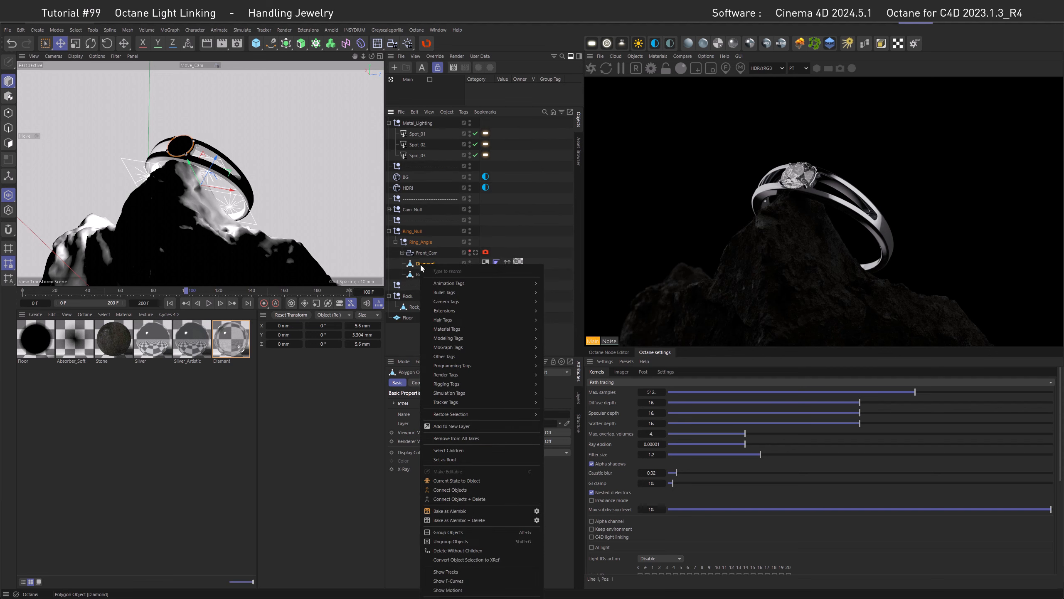
{"action": "mouse_move", "coordinate": [466, 311]}
{"action": "mouse_move", "coordinate": [575, 313]}
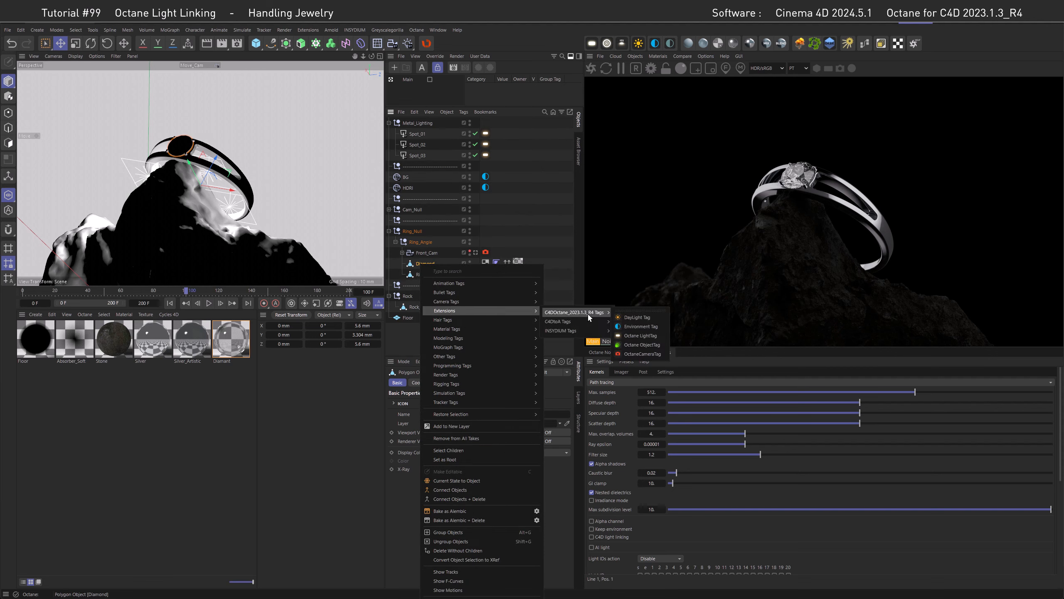
{"action": "left_click", "coordinate": [636, 346]}
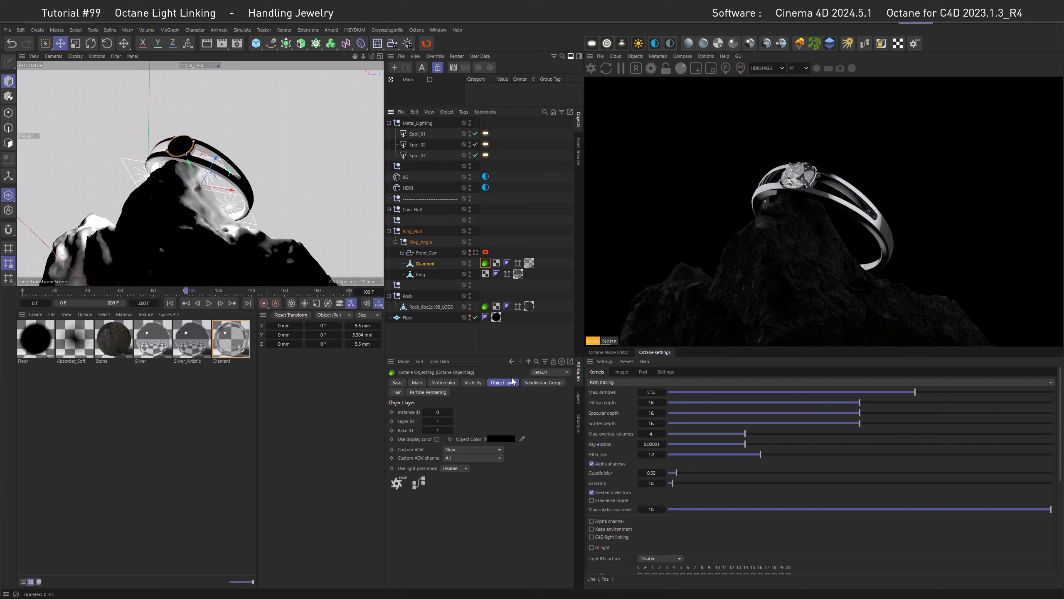
Enable the diamond's light pass mask and exclude the environment (e) and light ID 5.
{"action": "left_click", "coordinate": [453, 469]}
{"action": "left_click", "coordinate": [455, 487]}
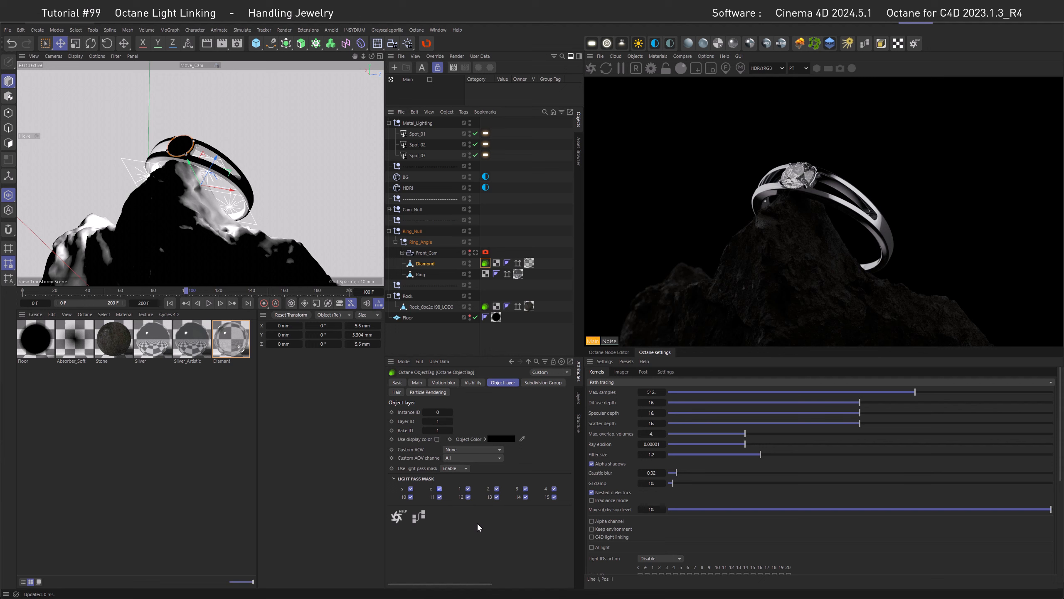
{"action": "left_click", "coordinate": [439, 488]}
{"action": "left_click_drag", "start_coordinate": [451, 585], "coordinate": [474, 585]}
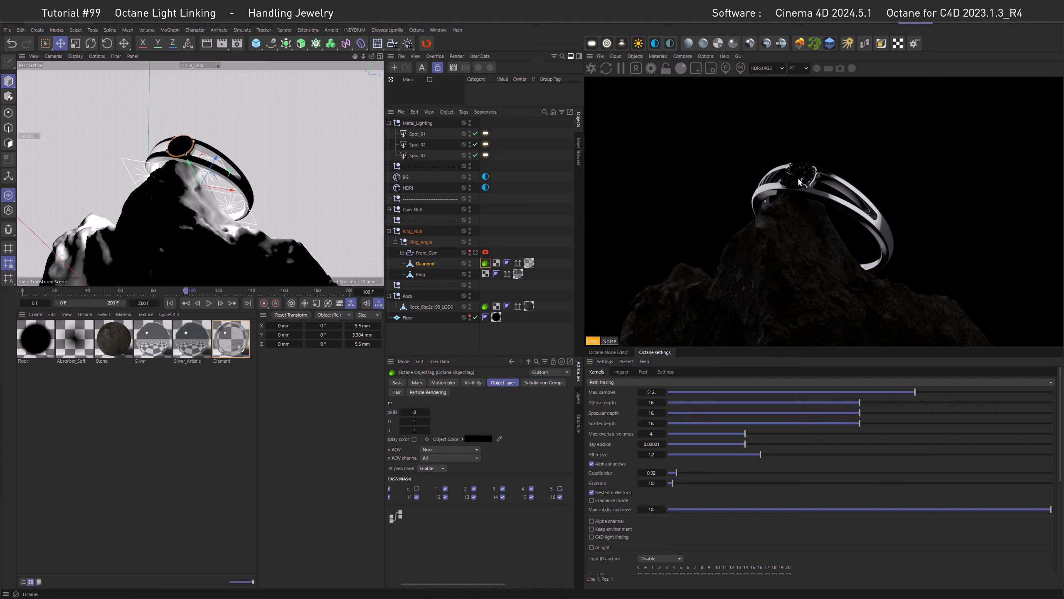
{"action": "left_click_drag", "start_coordinate": [437, 588], "coordinate": [423, 587]}
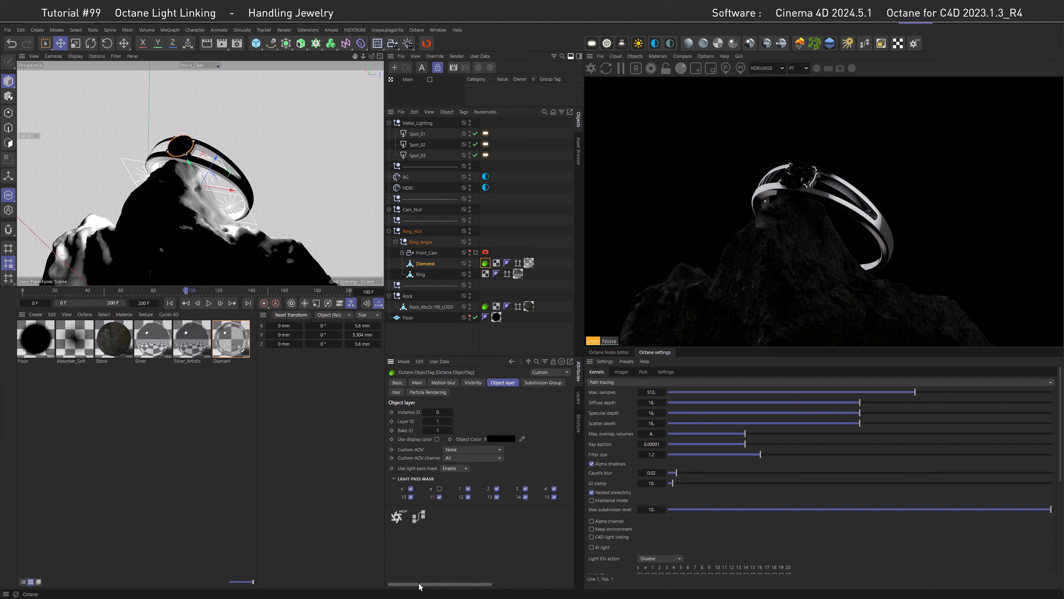
Exclude sunlight (s) and light IDs 1–4 and 11–15 from the diamond's light pass mask, keeping ID 10 enabled.
{"action": "left_click", "coordinate": [411, 497]}
{"action": "left_click", "coordinate": [411, 489]}
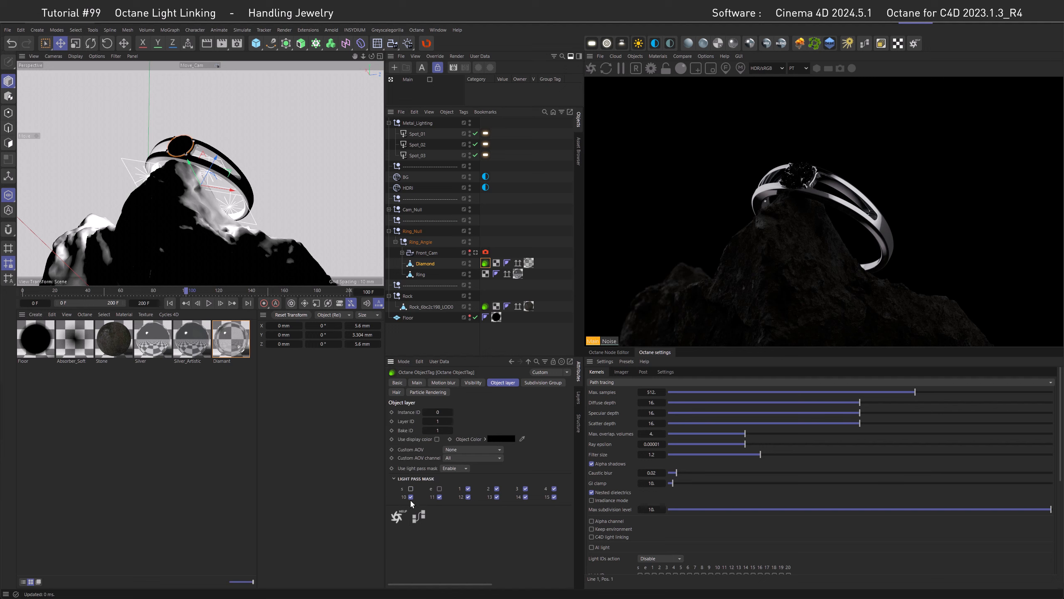
{"action": "left_click", "coordinate": [439, 497]}
{"action": "left_click", "coordinate": [468, 497]}
{"action": "left_click", "coordinate": [496, 497]}
{"action": "left_click", "coordinate": [526, 497]}
{"action": "left_click", "coordinate": [554, 497]}
{"action": "left_click", "coordinate": [468, 488]}
{"action": "left_click", "coordinate": [496, 488]}
{"action": "left_click", "coordinate": [526, 489]}
{"action": "left_click", "coordinate": [554, 489]}
{"action": "left_click", "coordinate": [411, 497]}
Add an Octane Arealight for the diamond and set its light pass ID to 10.
{"action": "left_click", "coordinate": [643, 58]}
{"action": "mouse_move", "coordinate": [647, 96]}
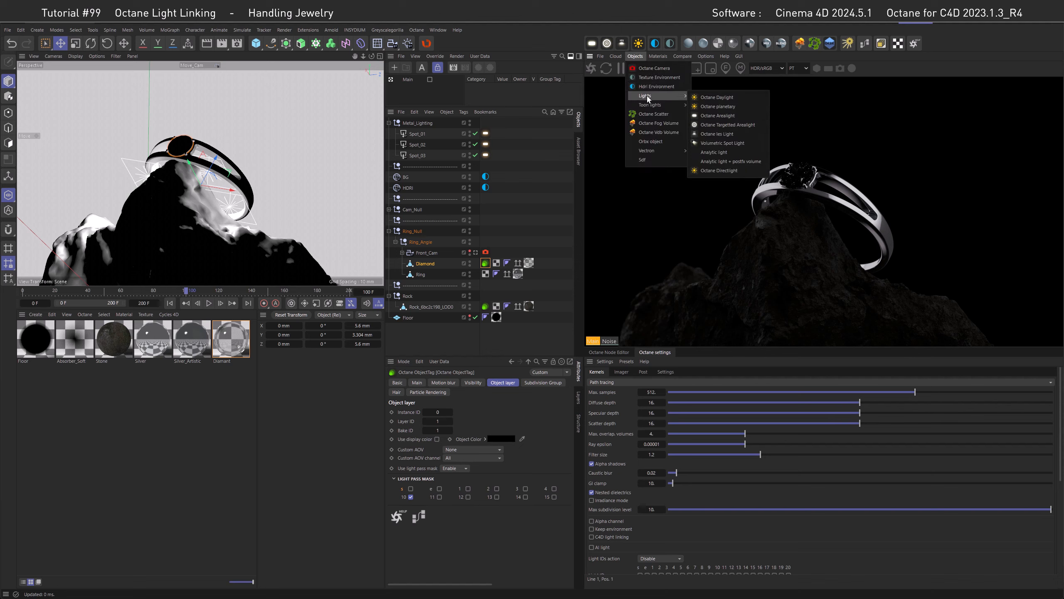
{"action": "left_click", "coordinate": [716, 116]}
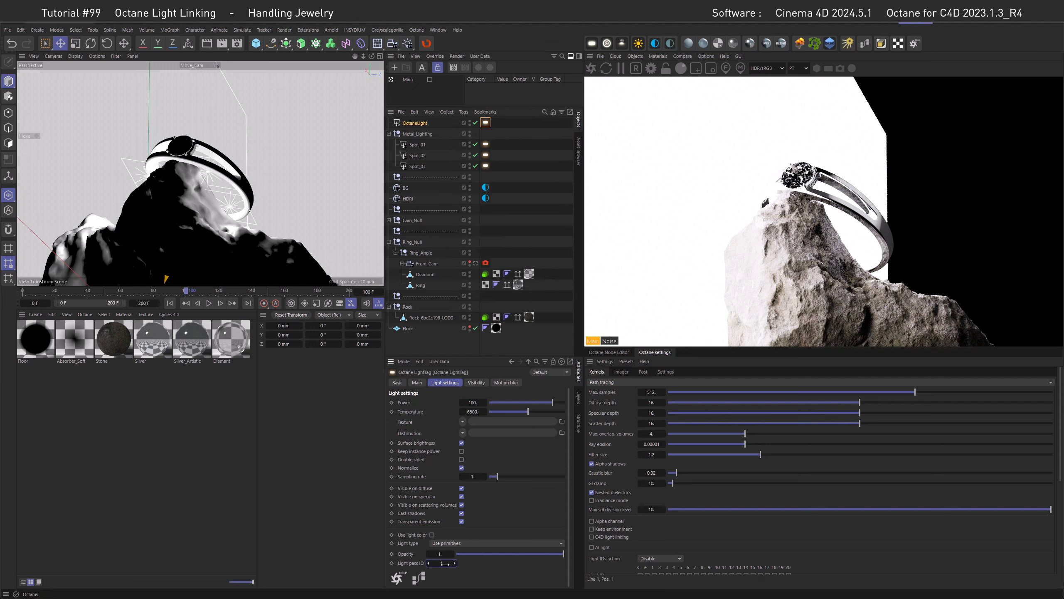
{"action": "double_click", "coordinate": [448, 563]}
{"action": "type", "text": "10"}
{"action": "key", "text": "Return"}
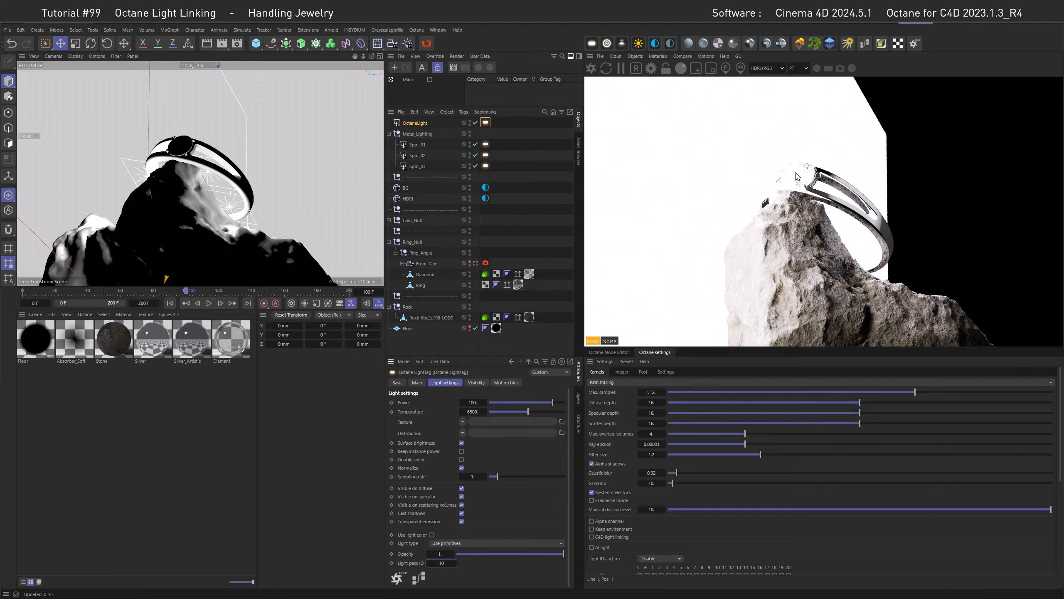
Switch to the Default Camera with the whole scene in view and set the new area light's power to 5.
{"action": "left_click", "coordinate": [195, 65]}
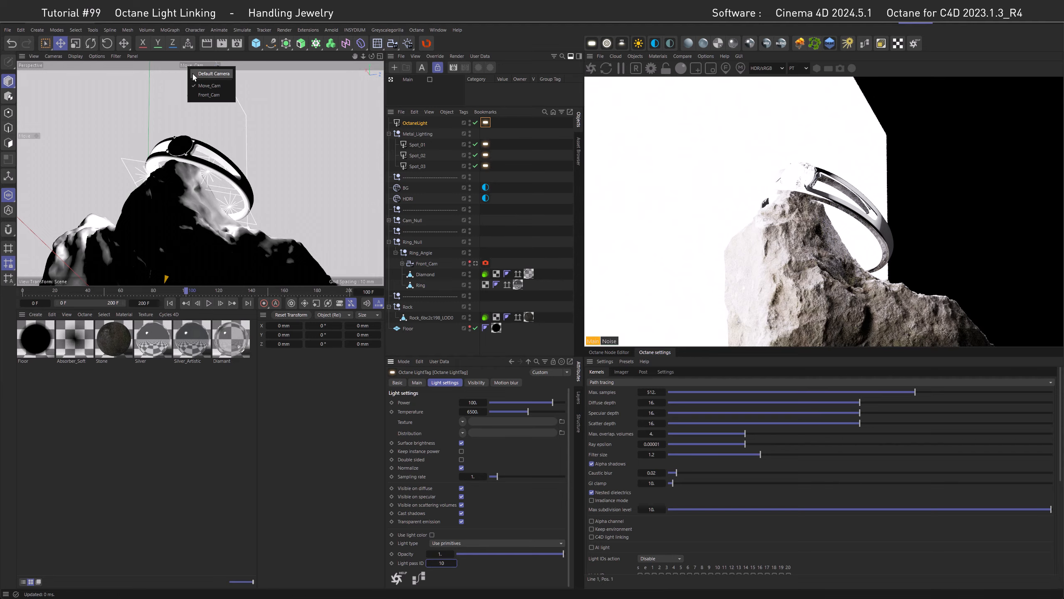
{"action": "left_click", "coordinate": [193, 77]}
{"action": "right_click_drag", "start_coordinate": [256, 170], "coordinate": [138, 176], "text": "alt"}
{"action": "middle_click_drag", "start_coordinate": [333, 194], "coordinate": [291, 218], "text": "alt"}
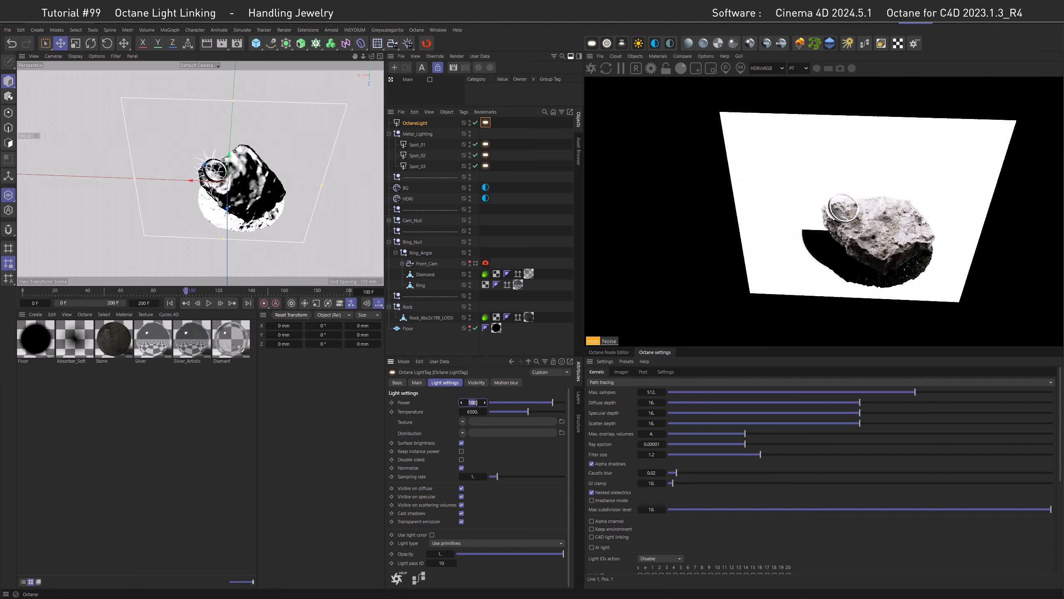
{"action": "type", "text": "5"}
{"action": "key", "text": "Return"}
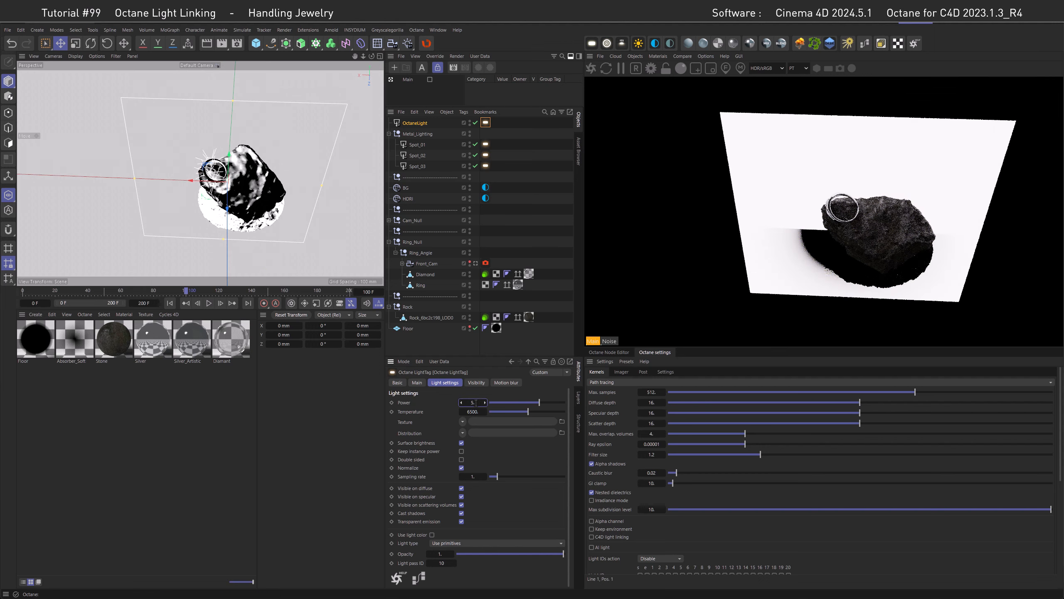
Rotate the new area light 90° in heading and move it beside the rock to 140 mm in X.
{"action": "left_click", "coordinate": [91, 44]}
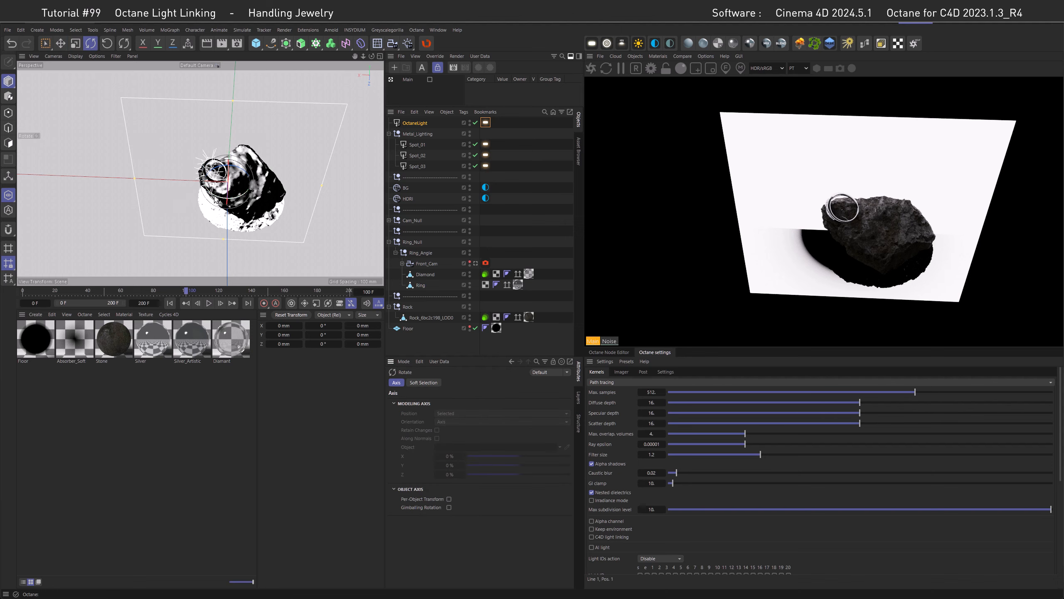
{"action": "left_click_drag", "start_coordinate": [217, 200], "coordinate": [255, 199]}
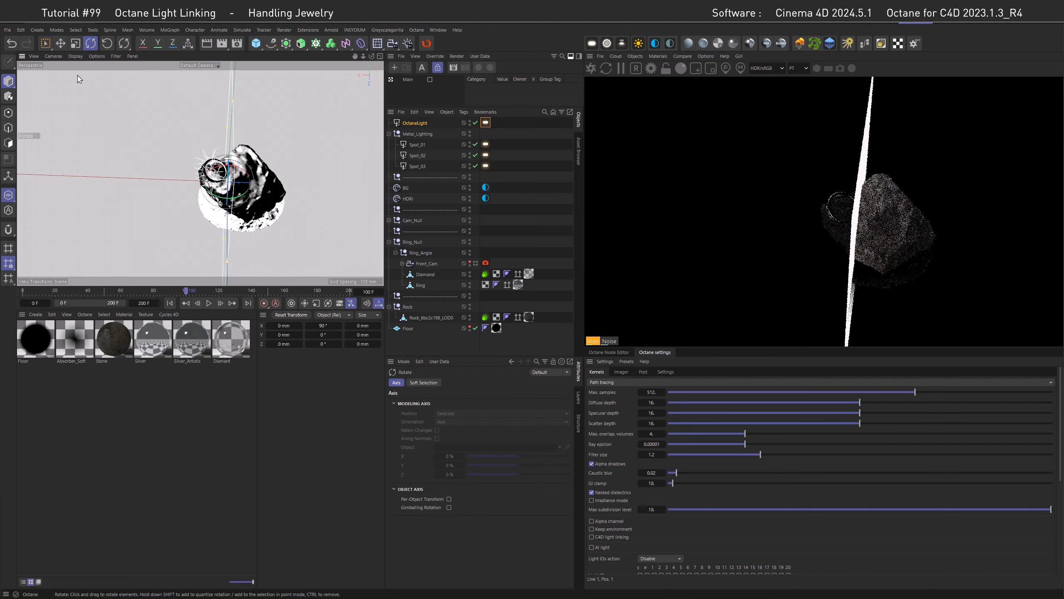
{"action": "key", "text": "e"}
{"action": "left_click_drag", "start_coordinate": [197, 179], "coordinate": [113, 176]}
{"action": "left_click_drag", "start_coordinate": [121, 179], "coordinate": [126, 179]}
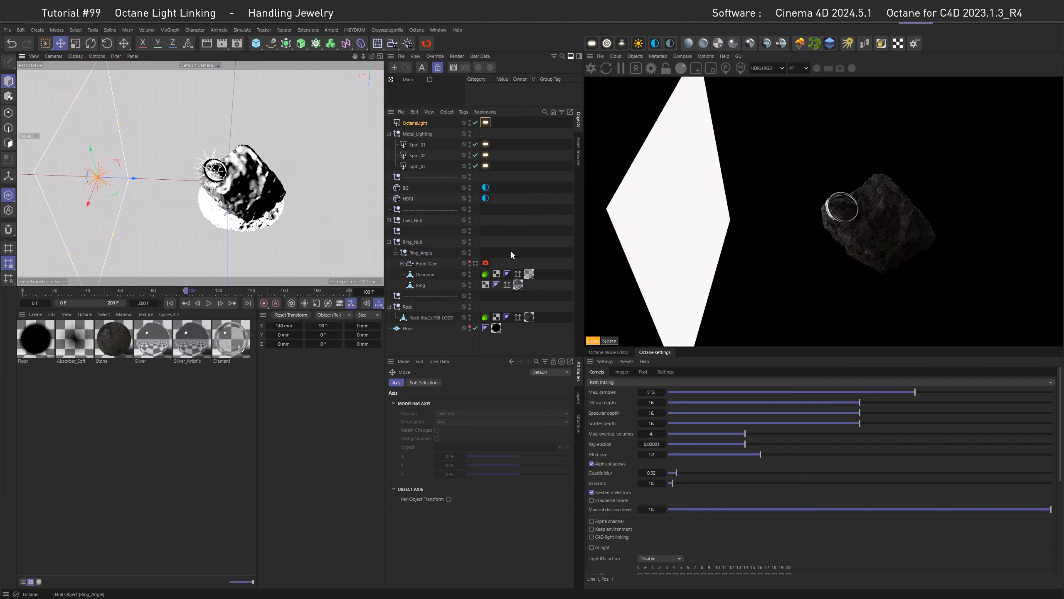
Return to the Move_Cam view and set the new area light's opacity to 0.
{"action": "left_click", "coordinate": [207, 66]}
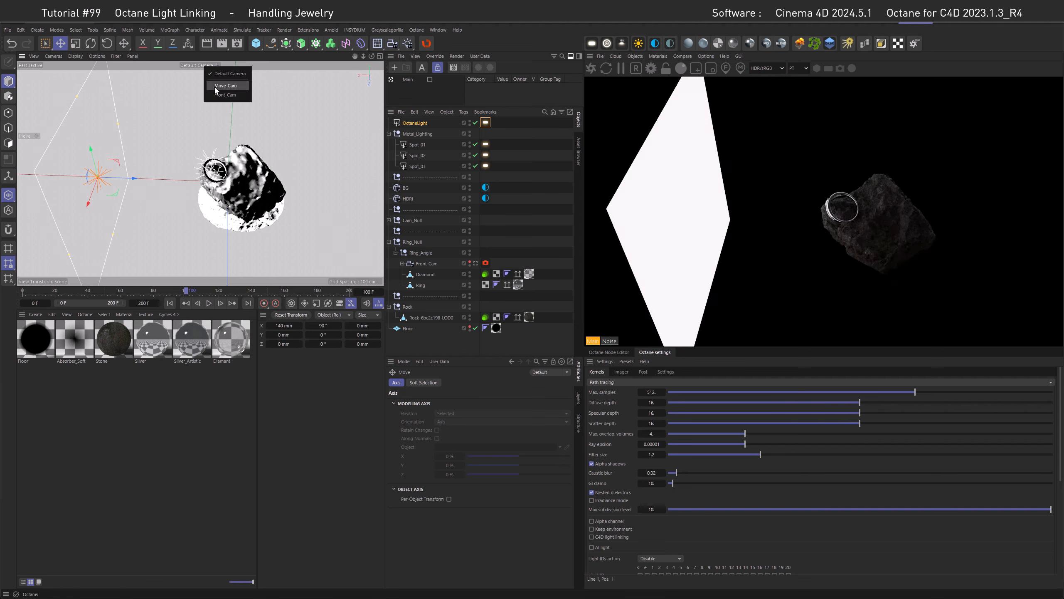
{"action": "left_click", "coordinate": [215, 86]}
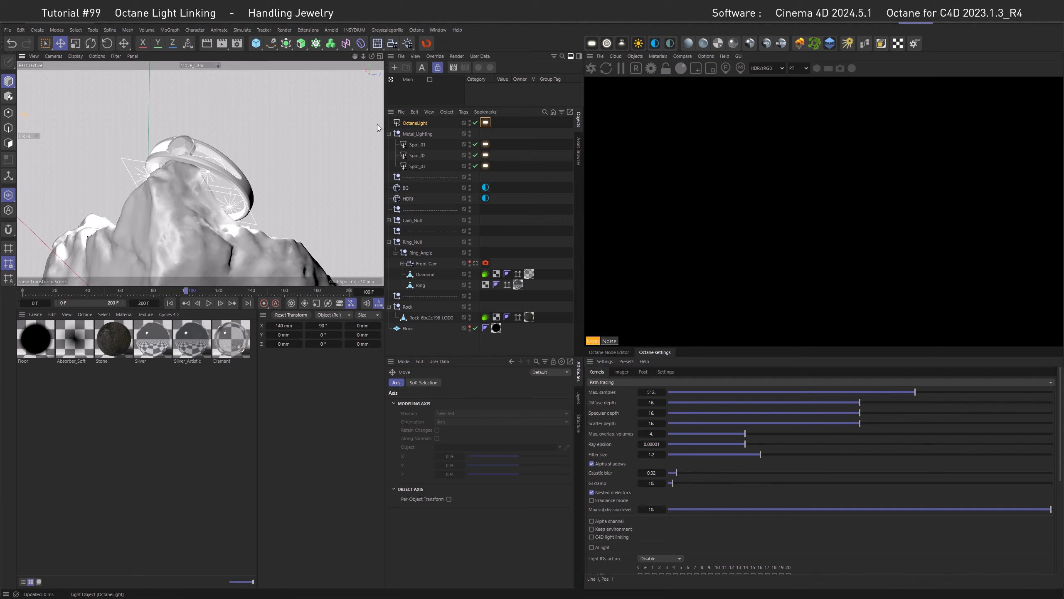
{"action": "left_click", "coordinate": [485, 123]}
{"action": "left_click_drag", "start_coordinate": [486, 557], "coordinate": [454, 558]}
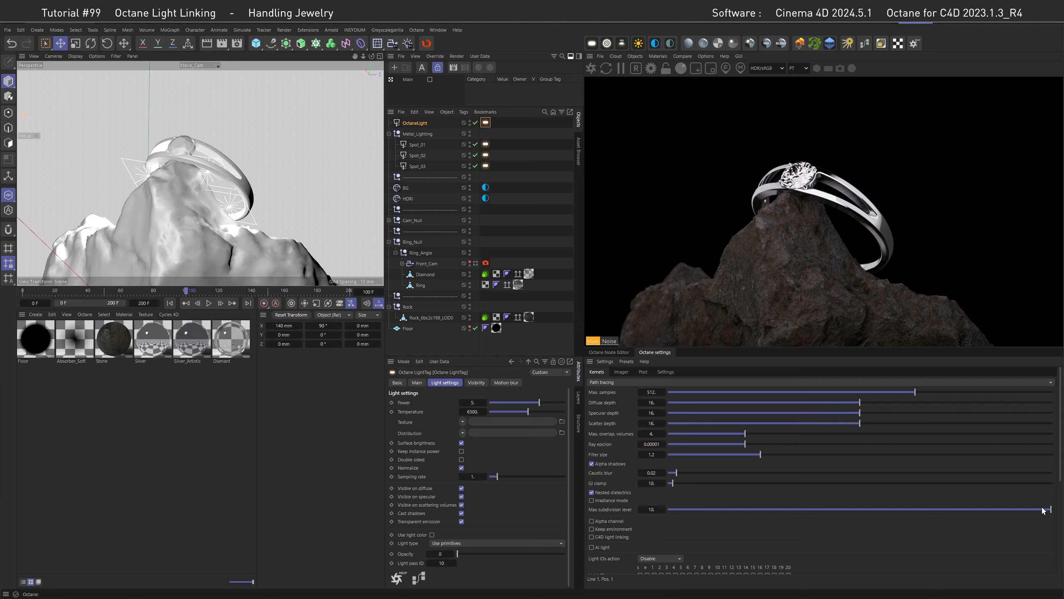
Invert light linking for light ID 10 in the kernel settings and exclude ID 10 from the Diamond's light pass mask.
{"action": "left_click_drag", "start_coordinate": [1060, 475], "coordinate": [1060, 516]}
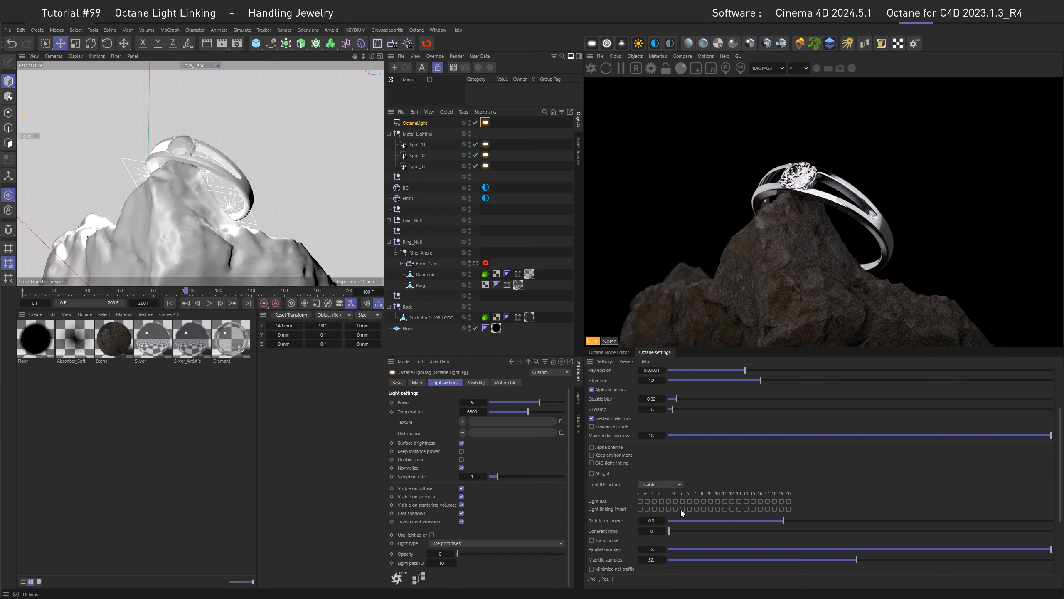
{"action": "left_click", "coordinate": [717, 508]}
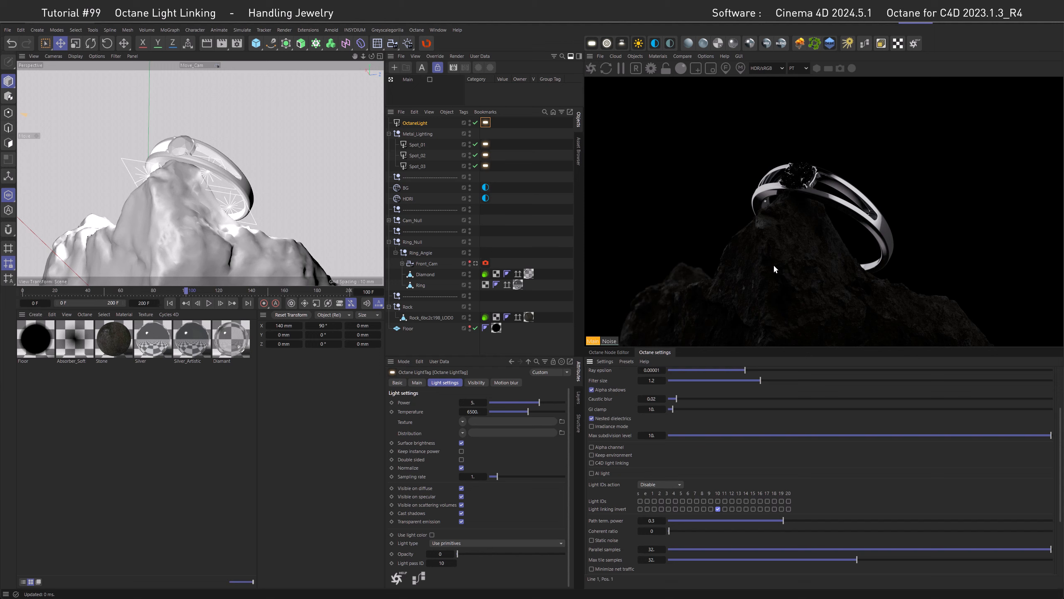
{"action": "left_click", "coordinate": [485, 273]}
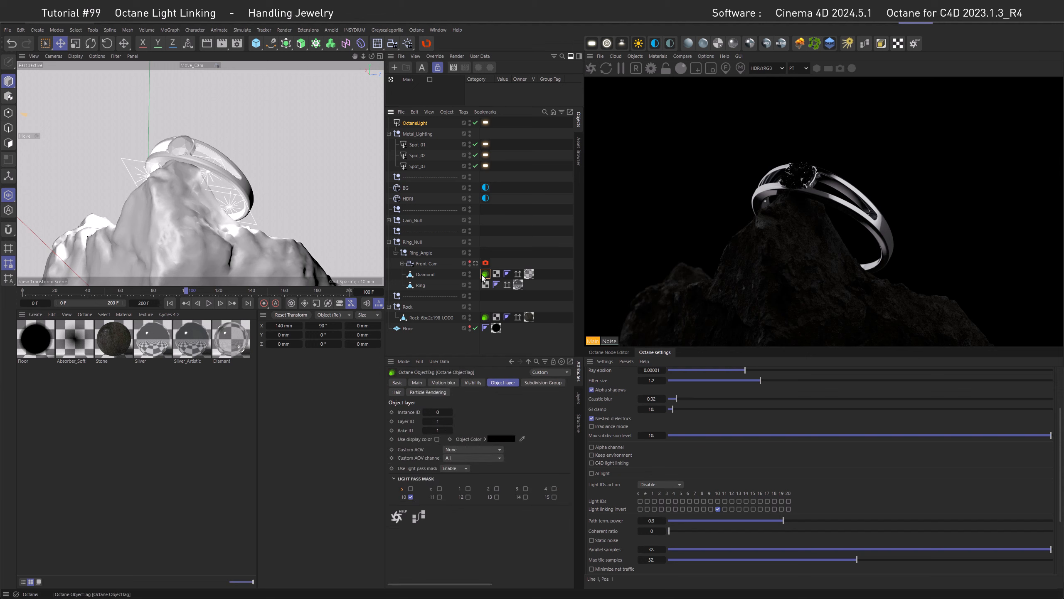
{"action": "left_click", "coordinate": [411, 497]}
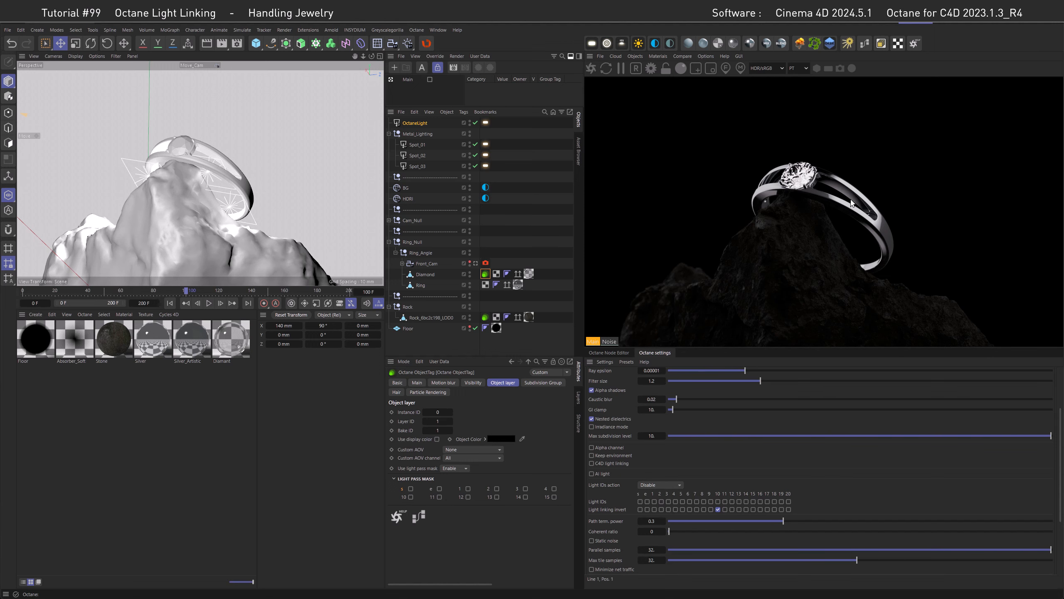
Copy the gradient and gradient generator nodes from Spot_01's light tag into the diamond light's texture.
{"action": "left_click", "coordinate": [486, 144]}
{"action": "left_click", "coordinate": [422, 580]}
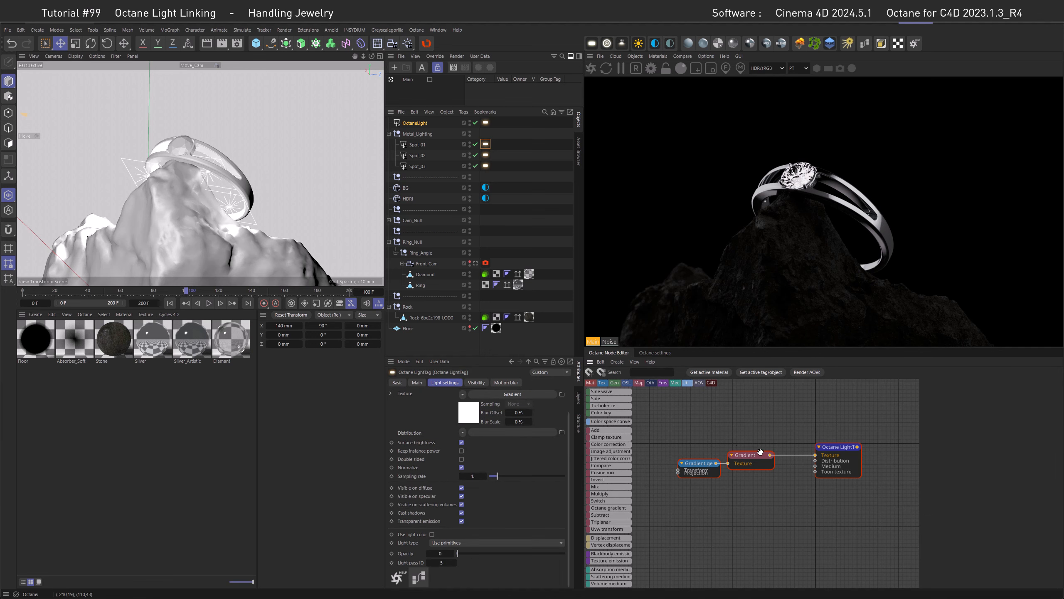
{"action": "double_click", "coordinate": [760, 453]}
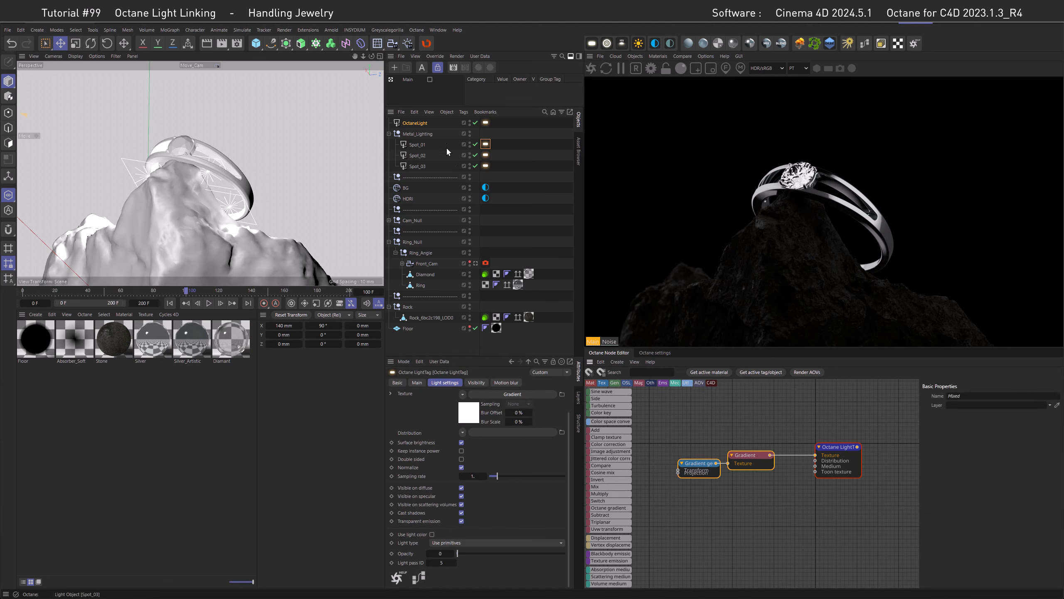
{"action": "left_click", "coordinate": [486, 123]}
{"action": "left_click", "coordinate": [422, 576]}
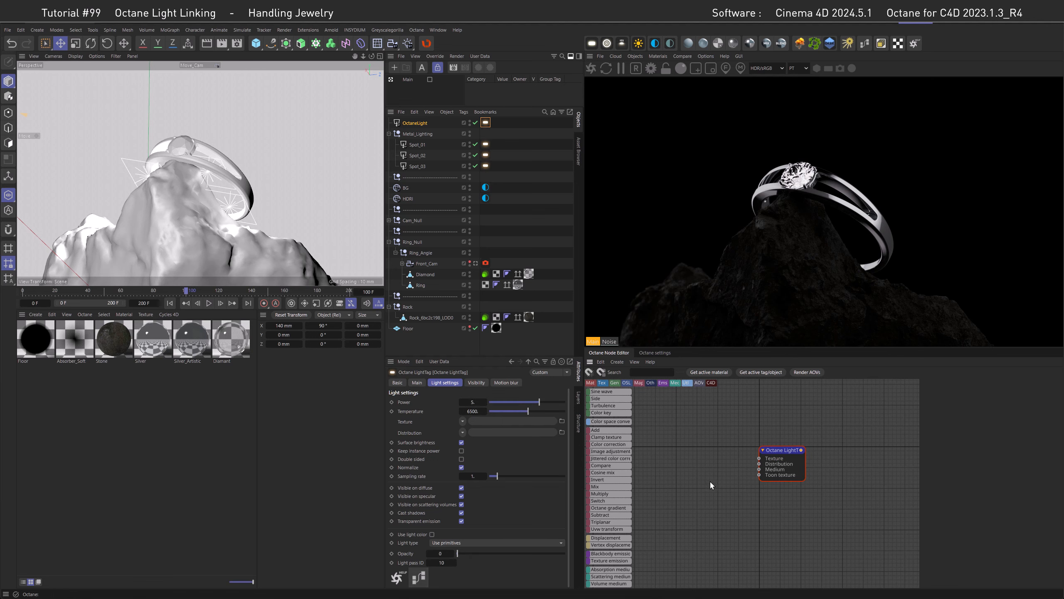
{"action": "key", "text": "ctrl+v"}
{"action": "left_click_drag", "start_coordinate": [800, 421], "coordinate": [835, 440]}
{"action": "left_click_drag", "start_coordinate": [768, 422], "coordinate": [719, 443]}
Set the diamond light's gradient generator to Linear and the light's power to 2.5.
{"action": "left_click", "coordinate": [678, 448]}
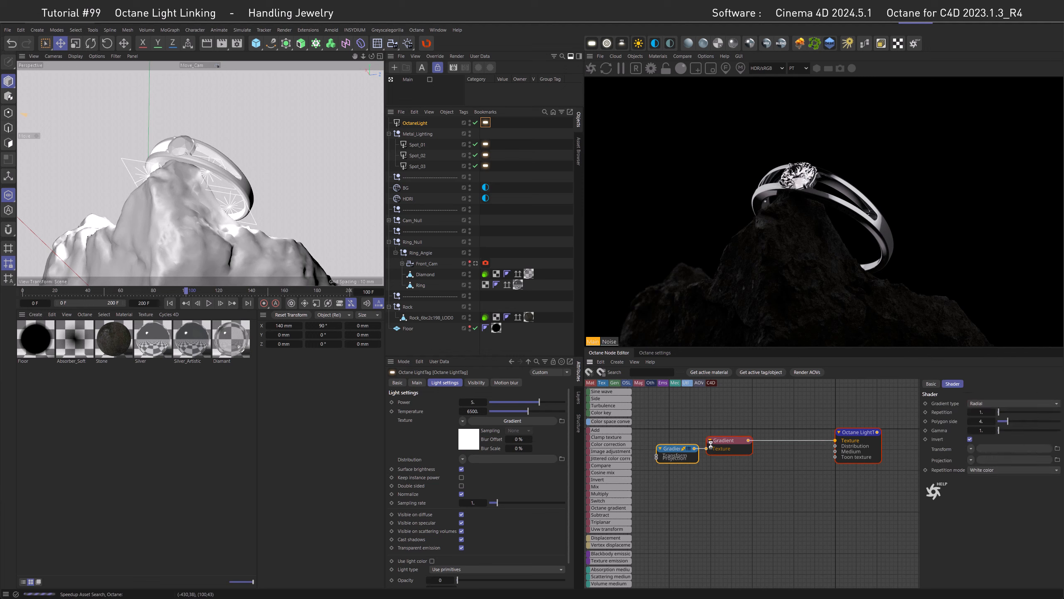
{"action": "left_click", "coordinate": [980, 403]}
{"action": "left_click", "coordinate": [980, 406]}
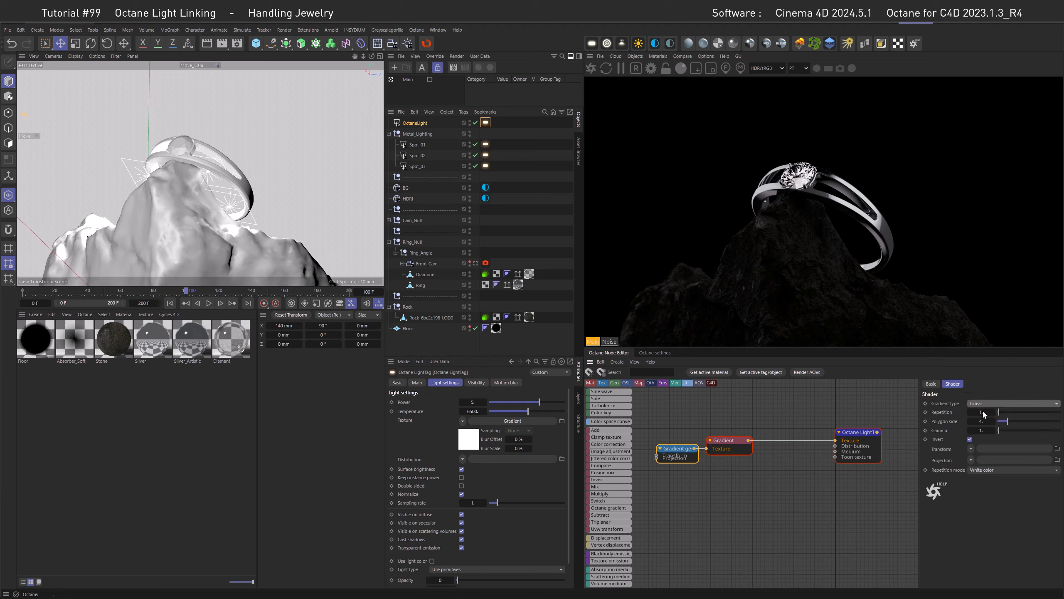
{"action": "left_click", "coordinate": [842, 427]}
{"action": "left_click", "coordinate": [1005, 403]}
{"action": "type", "text": "2.5"}
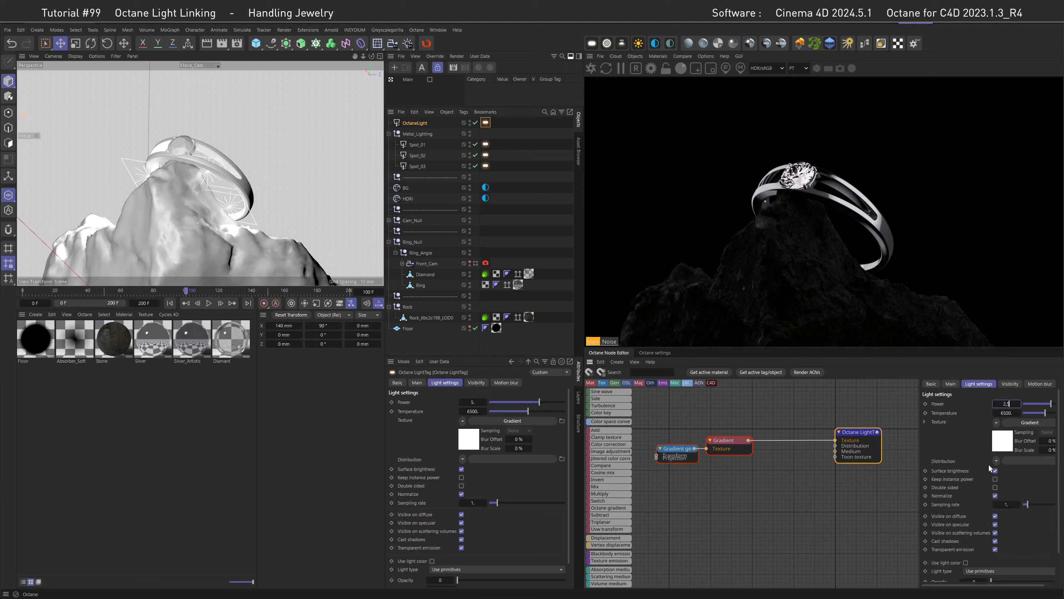
{"action": "key", "text": "Return"}
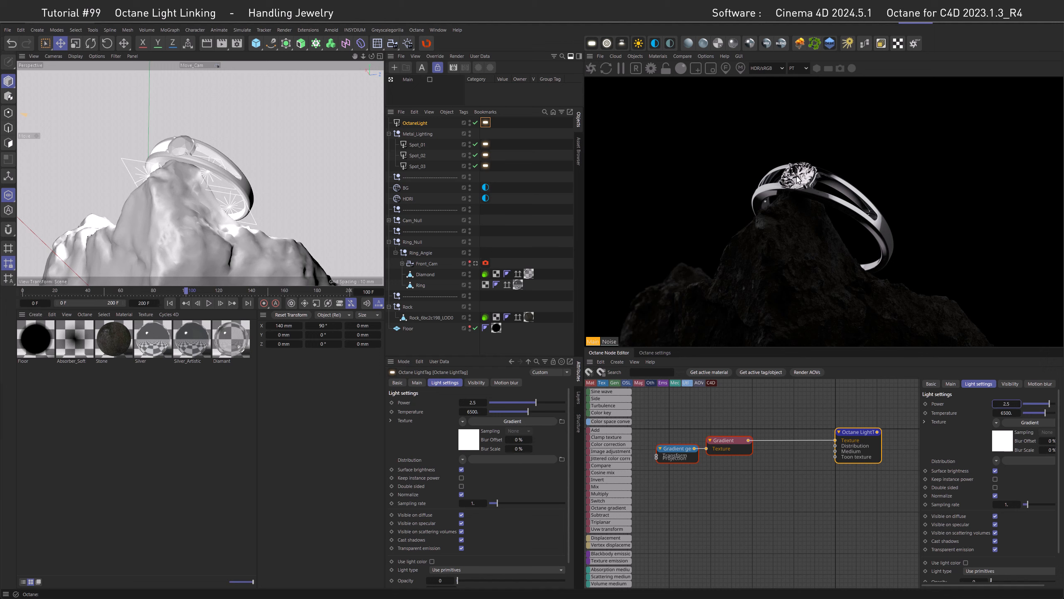
Switch to the Default Camera and duplicate the diamond light, placing the copy at 112 mm in X.
{"action": "left_click", "coordinate": [199, 65]}
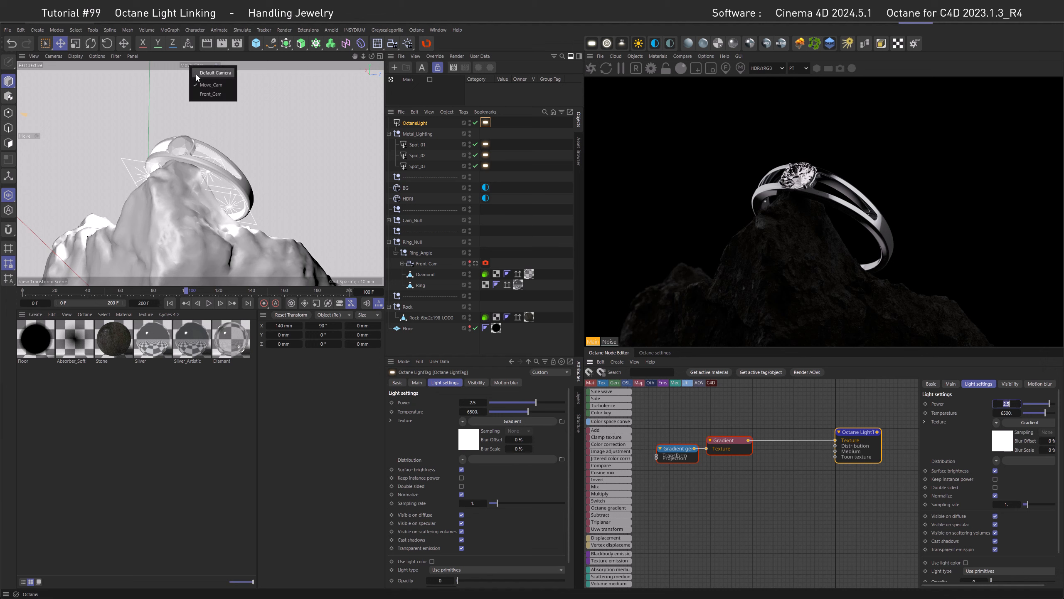
{"action": "left_click", "coordinate": [196, 73]}
{"action": "left_click_drag", "start_coordinate": [193, 185], "coordinate": [205, 183]}
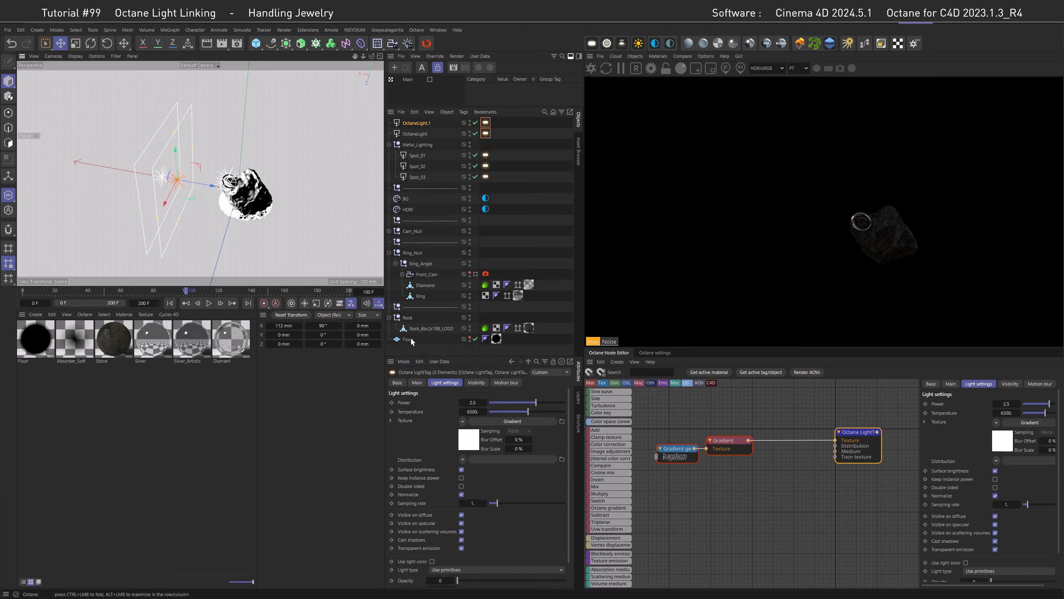
Resize the duplicated area light to 50 mm in X and 50 mm in Y.
{"action": "left_click", "coordinate": [416, 123]}
{"action": "left_click", "coordinate": [461, 541]}
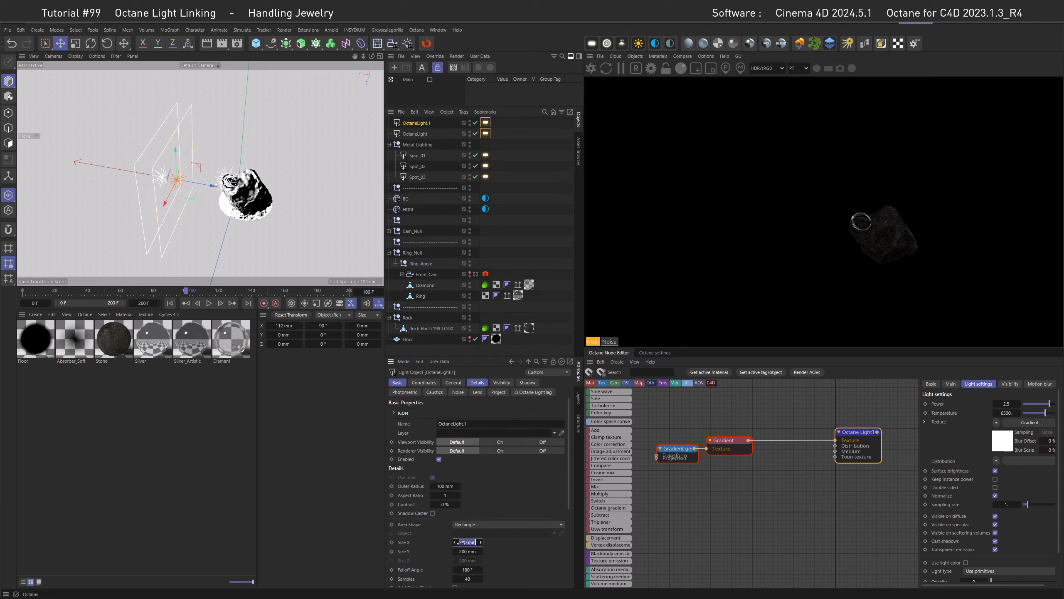
{"action": "type", "text": "50"}
{"action": "key", "text": "Tab"}
{"action": "type", "text": "50"}
{"action": "key", "text": "Return"}
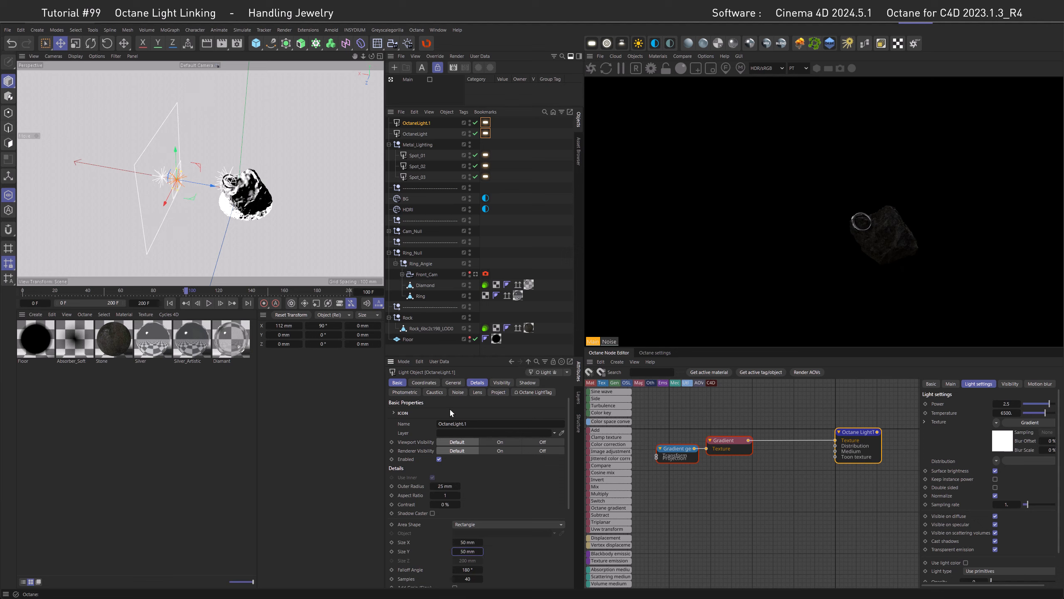
Return to the Move_Cam view and disable the original OctaneLight.
{"action": "left_click", "coordinate": [196, 66]}
{"action": "left_click", "coordinate": [227, 85]}
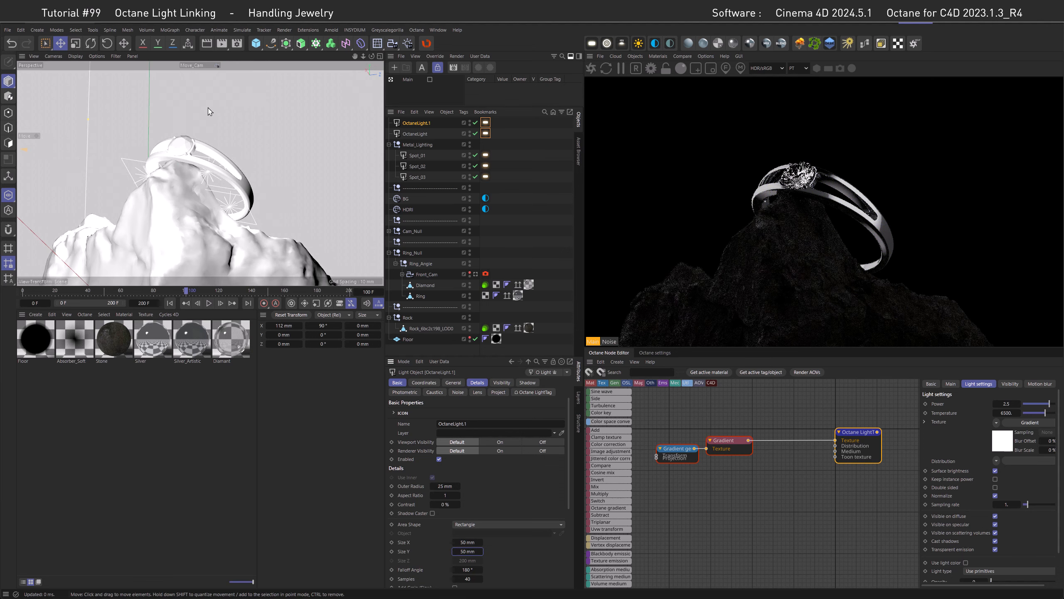
{"action": "left_click", "coordinate": [475, 133]}
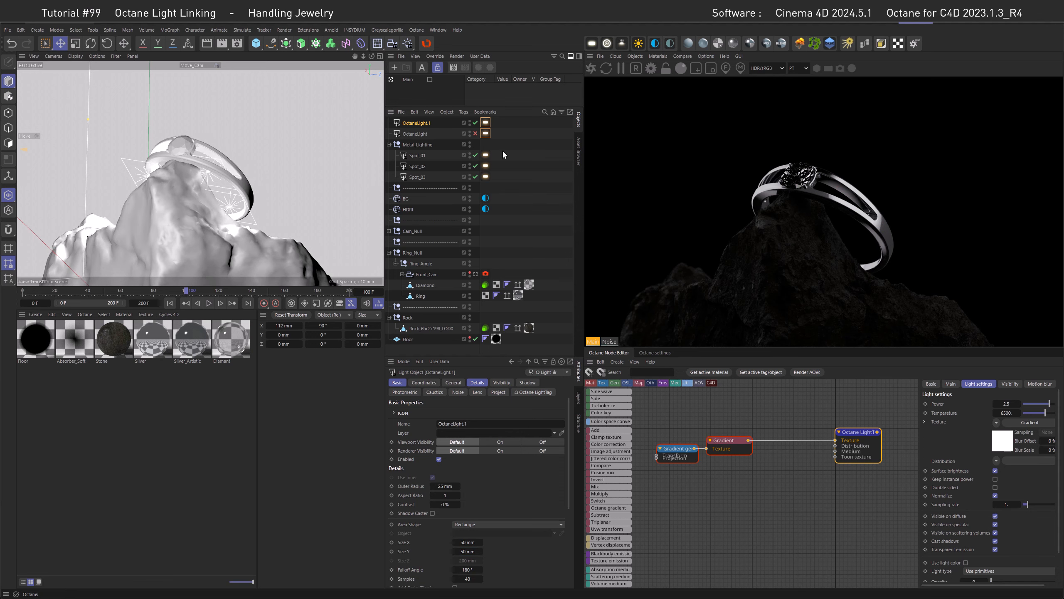
Insert a Multiply node between the duplicate light's gradient and texture, disable its preview, and feed an RGB spectrum into Texture2.
{"action": "left_click", "coordinate": [485, 122]}
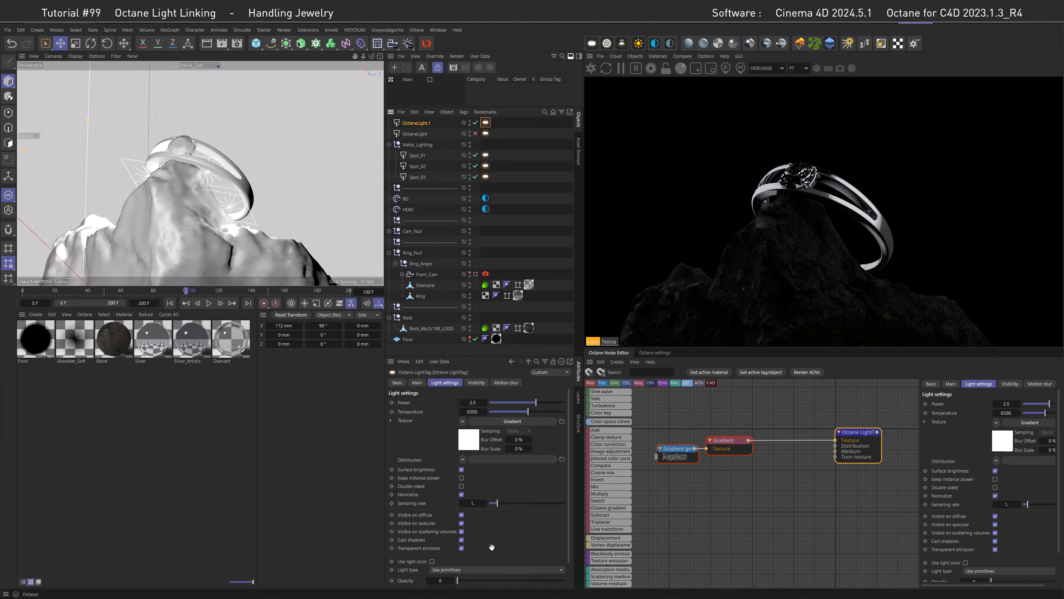
{"action": "scroll", "coordinate": [443, 545], "scroll_direction": "down", "scroll_amount": 2}
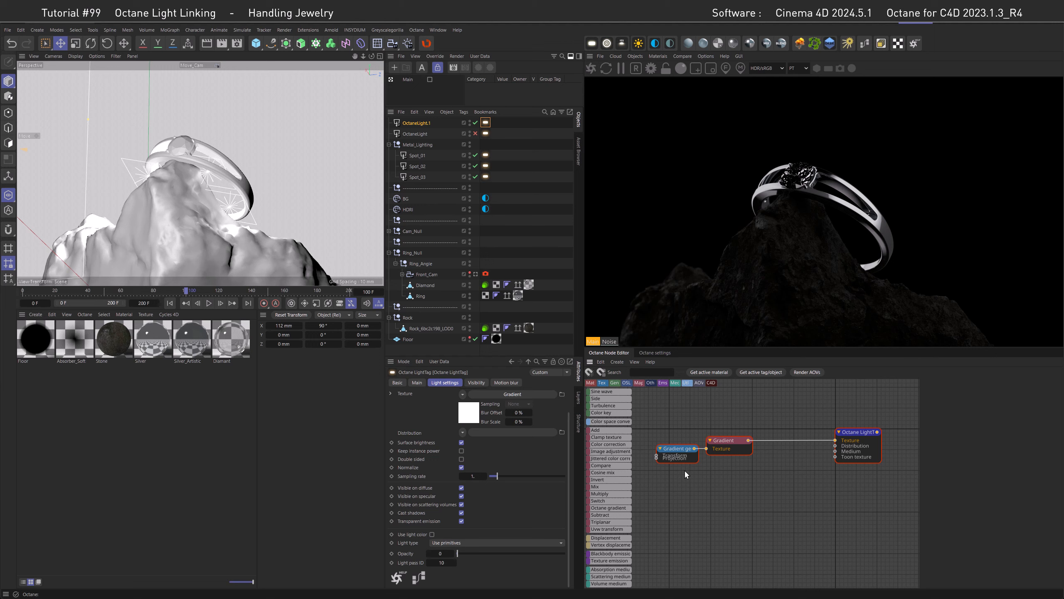
{"action": "left_click", "coordinate": [782, 440]}
{"action": "right_click", "coordinate": [790, 455]}
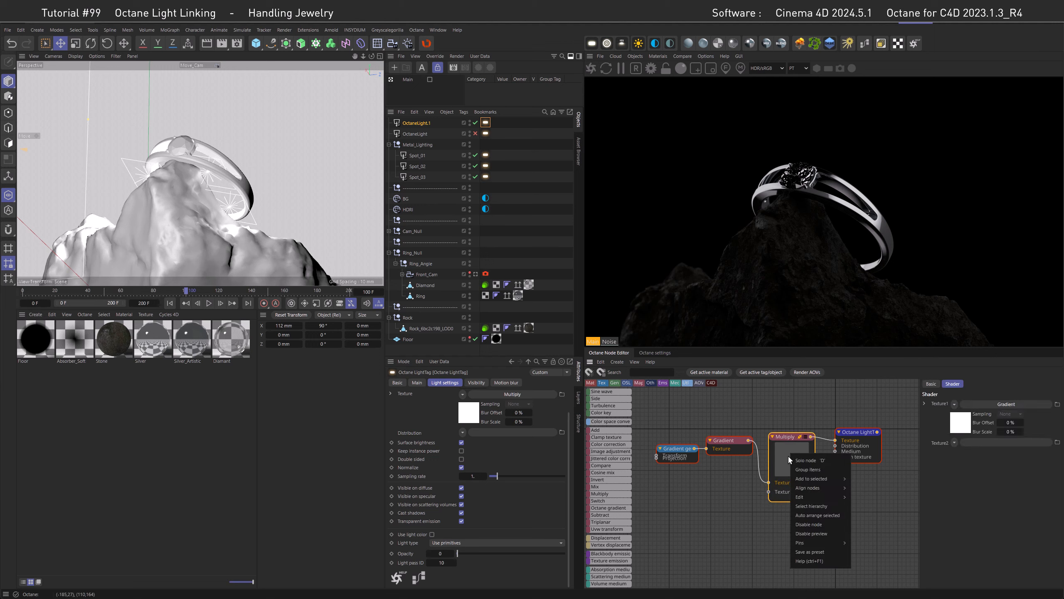
{"action": "left_click", "coordinate": [811, 533]}
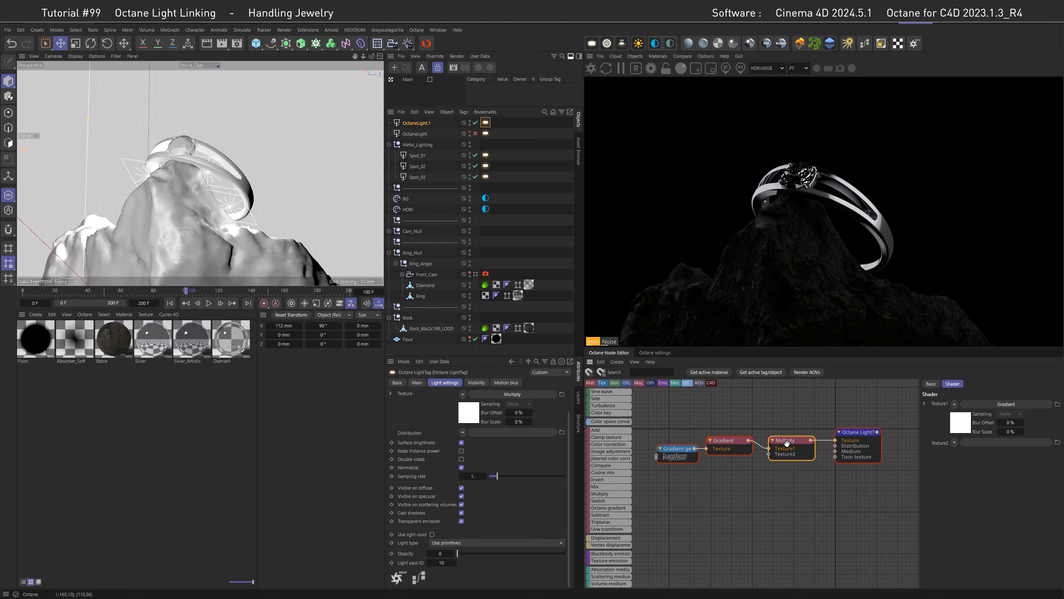
{"action": "scroll", "coordinate": [609, 438], "scroll_direction": "up", "scroll_amount": 10}
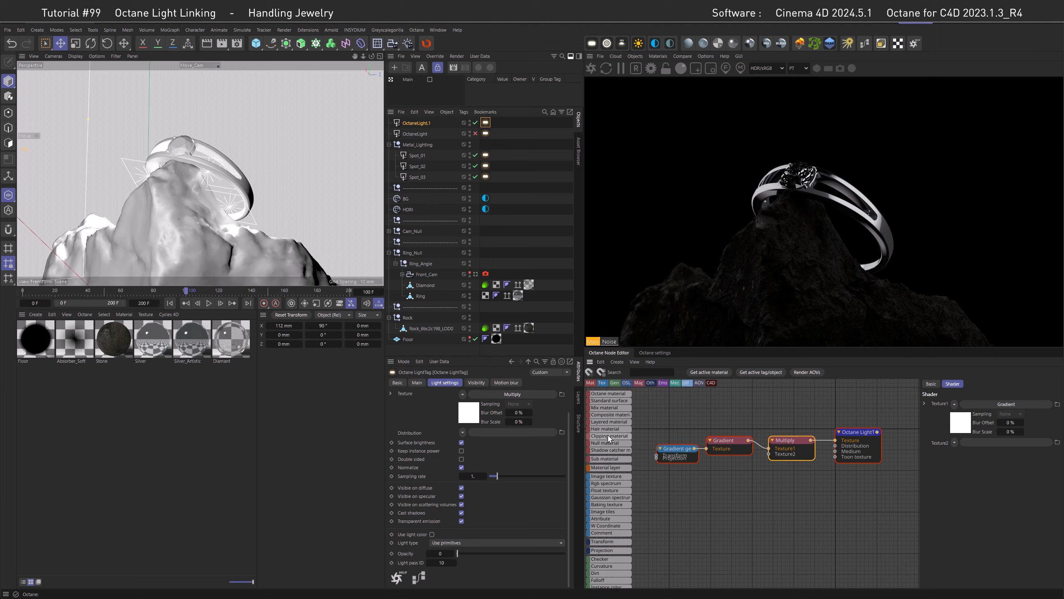
{"action": "left_click_drag", "start_coordinate": [605, 483], "coordinate": [768, 454]}
{"action": "left_click_drag", "start_coordinate": [740, 488], "coordinate": [736, 469]}
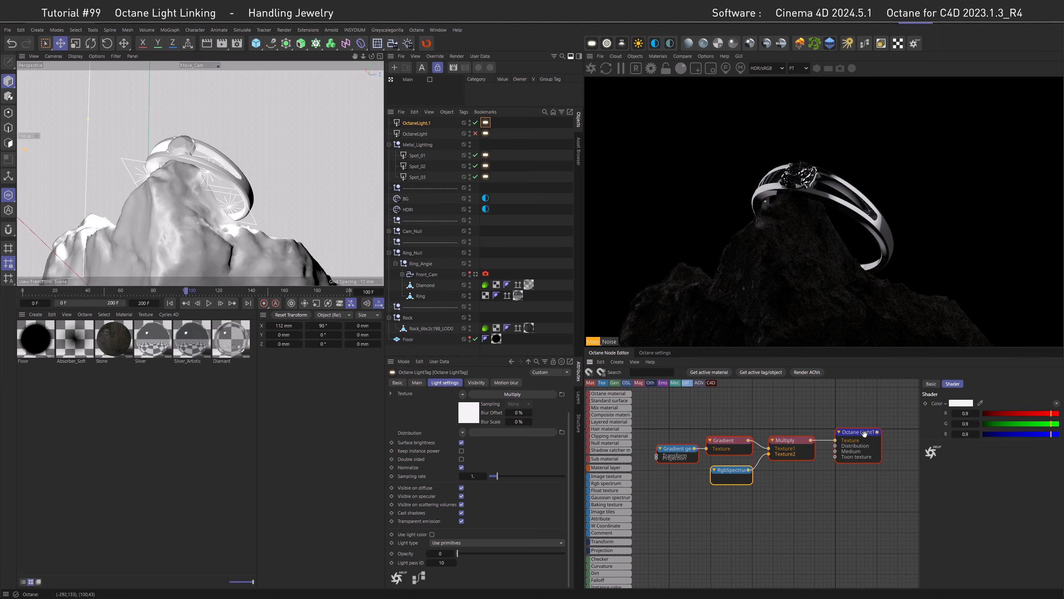
Tint the RGB spectrum light blue with hue 200° and saturation 25%.
{"action": "left_click", "coordinate": [961, 403]}
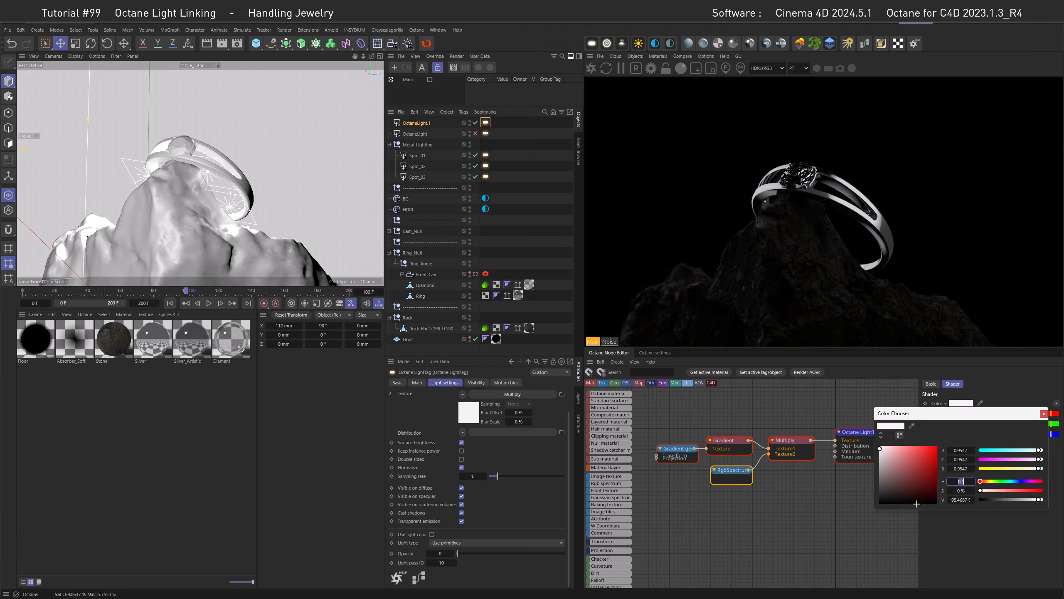
{"action": "type", "text": "200"}
{"action": "key", "text": "Tab"}
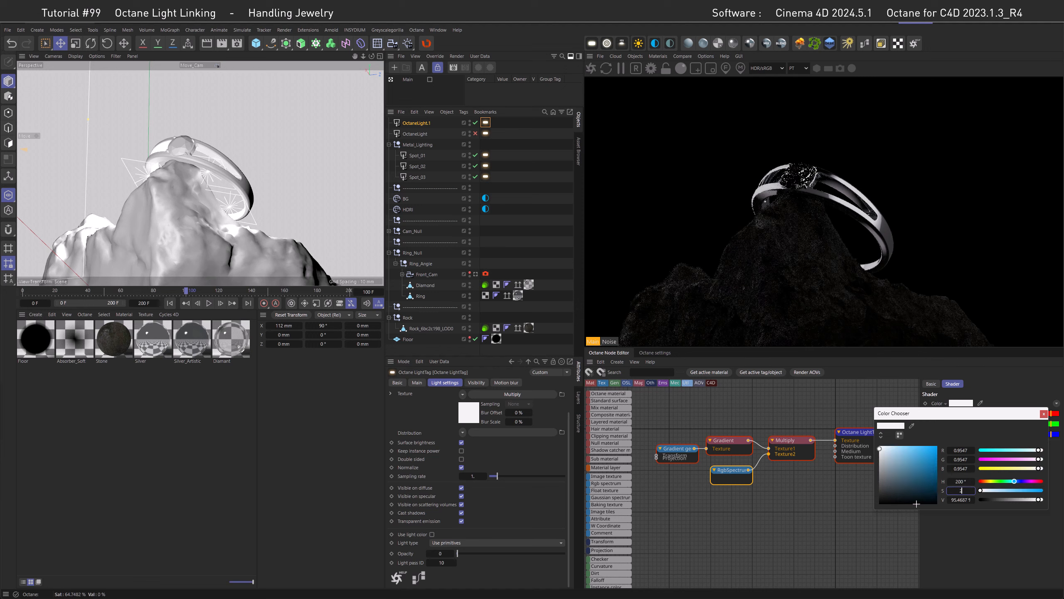
{"action": "type", "text": "25"}
{"action": "key", "text": "Return"}
{"action": "left_click", "coordinate": [800, 503]}
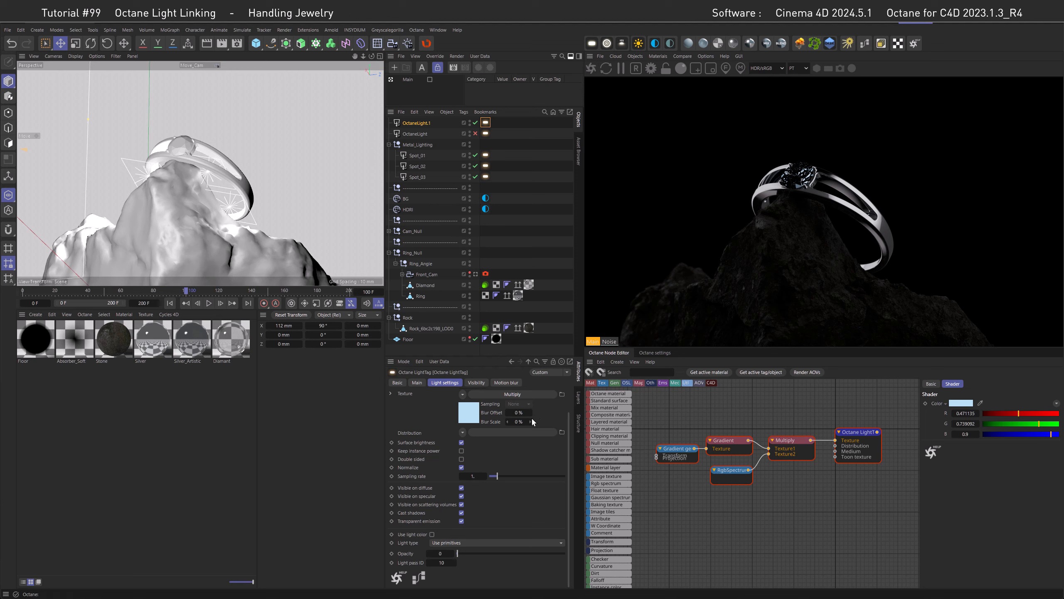
Set the duplicate light's power to 15 and raise the saturation of its RGB spectrum for a deeper blue.
{"action": "scroll", "coordinate": [500, 401], "scroll_direction": "up", "scroll_amount": 2}
{"action": "left_click", "coordinate": [472, 402]}
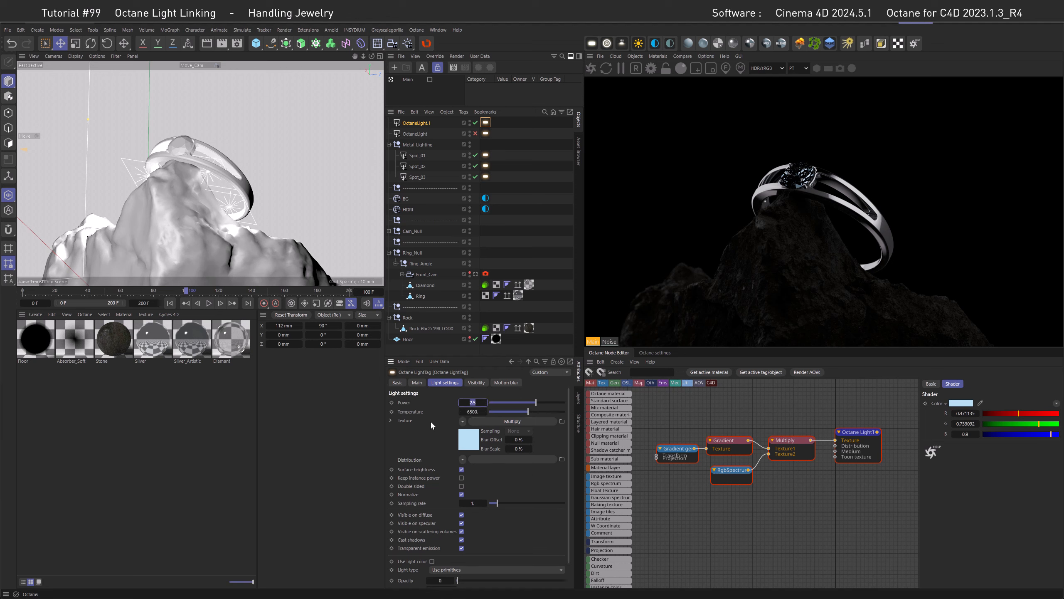
{"action": "type", "text": "15"}
{"action": "key", "text": "Return"}
{"action": "left_click", "coordinate": [960, 402]}
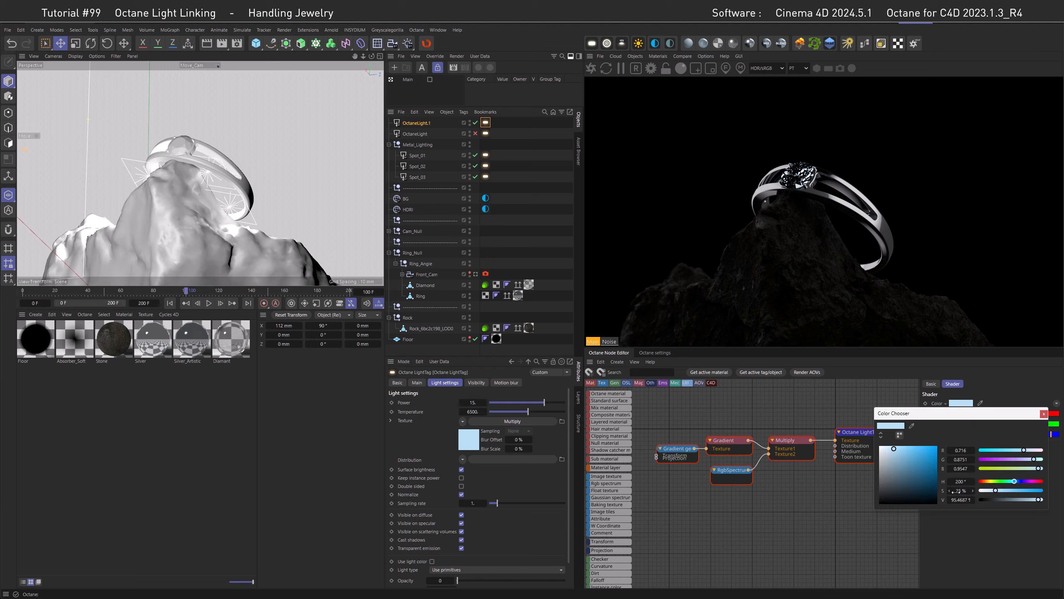
{"action": "left_click", "coordinate": [960, 490]}
{"action": "key", "text": "Return"}
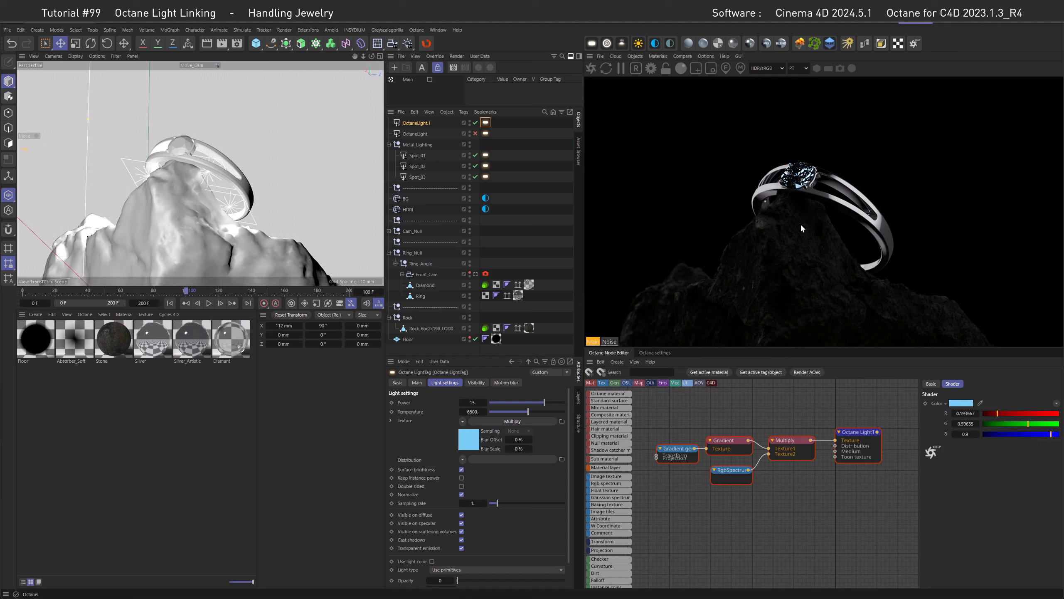
Move the blue duplicate light to 25 mm in Z.
{"action": "left_click", "coordinate": [416, 123]}
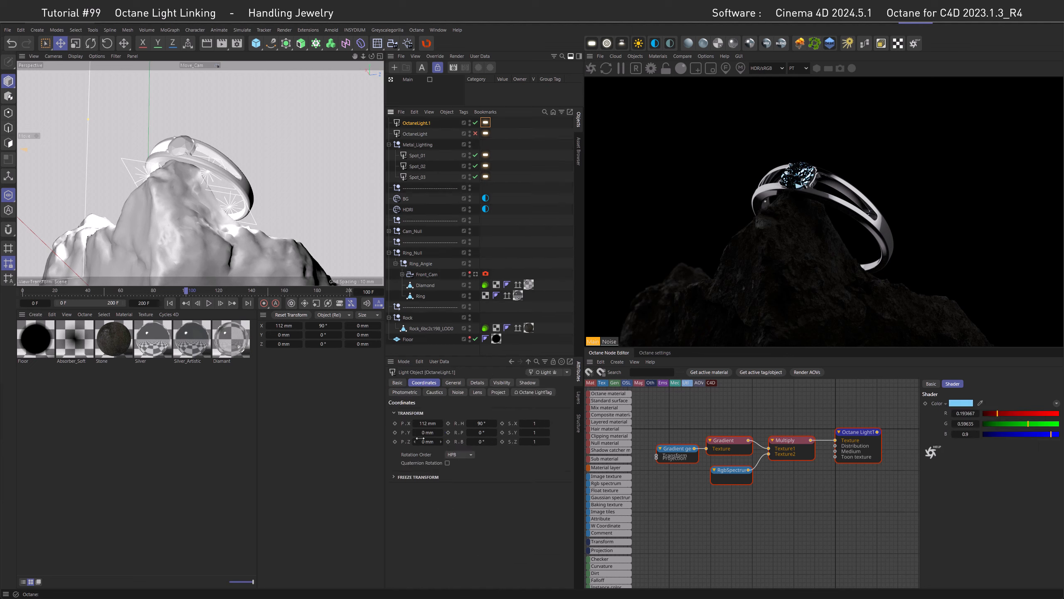
{"action": "mouse_move", "coordinate": [422, 442]}
{"action": "left_mouse_down"}
{"action": "mouse_move", "coordinate": [435, 442]}
{"action": "mouse_move", "coordinate": [420, 442]}
{"action": "left_mouse_up"}
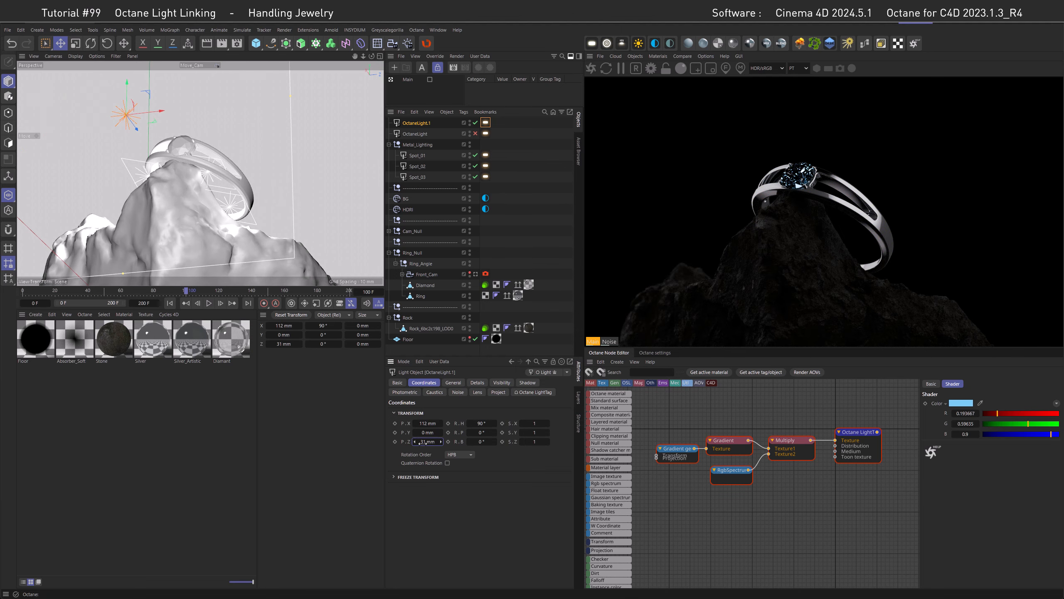
{"action": "left_click", "coordinate": [427, 443]}
{"action": "type", "text": "25"}
{"action": "key", "text": "Return"}
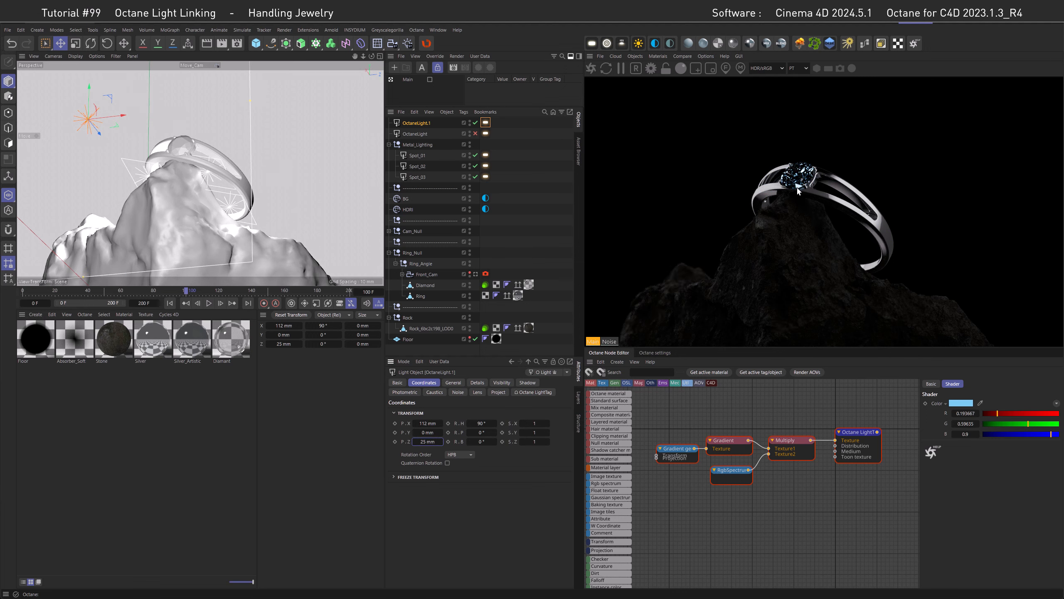
Re-enable the original OctaneLight and set its power to 1.5.
{"action": "left_click", "coordinate": [475, 133]}
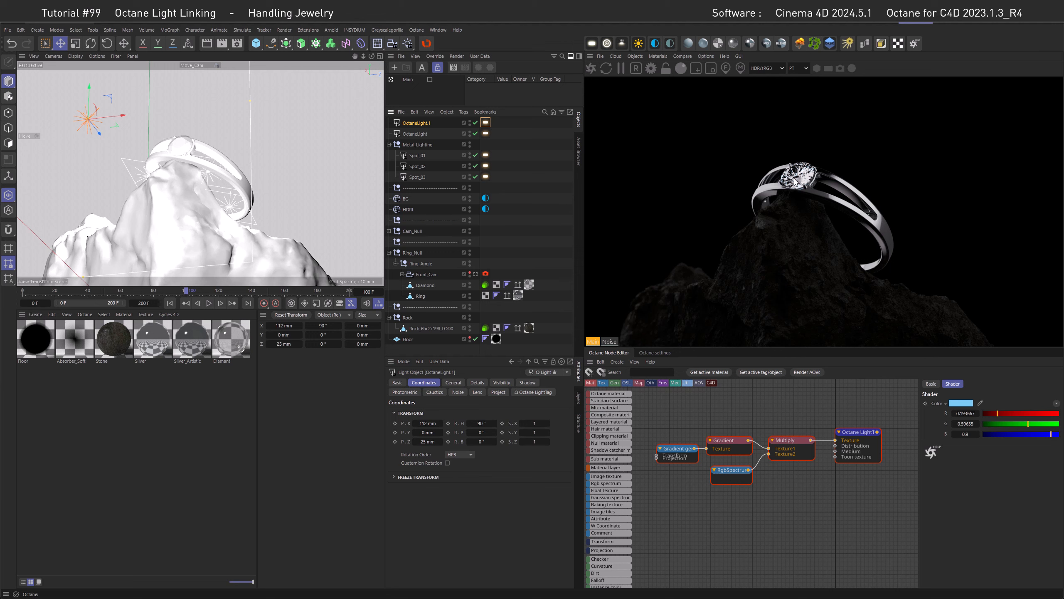
{"action": "left_click", "coordinate": [485, 134]}
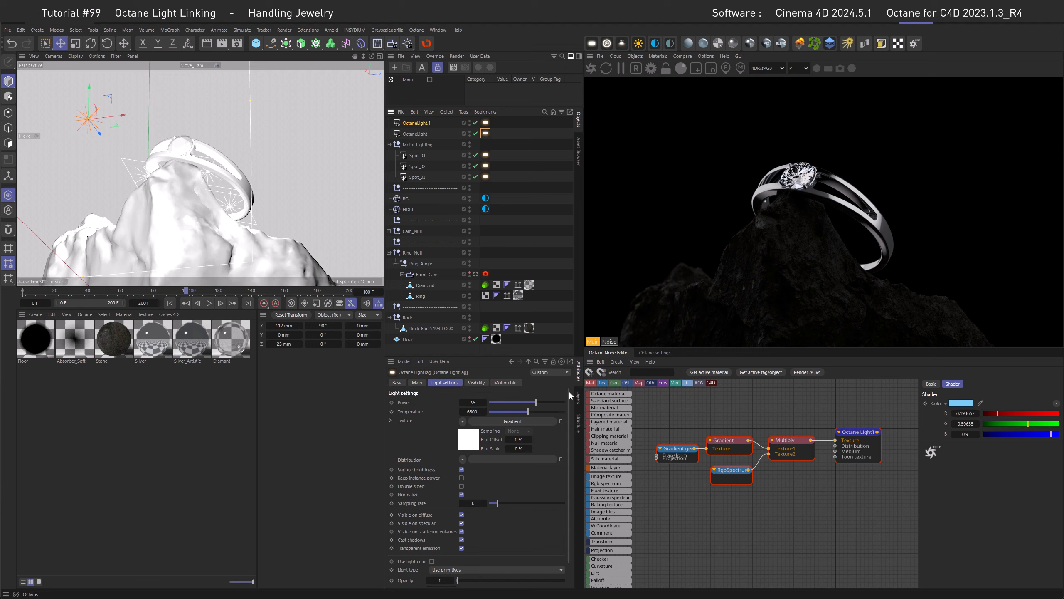
{"action": "left_click", "coordinate": [473, 402]}
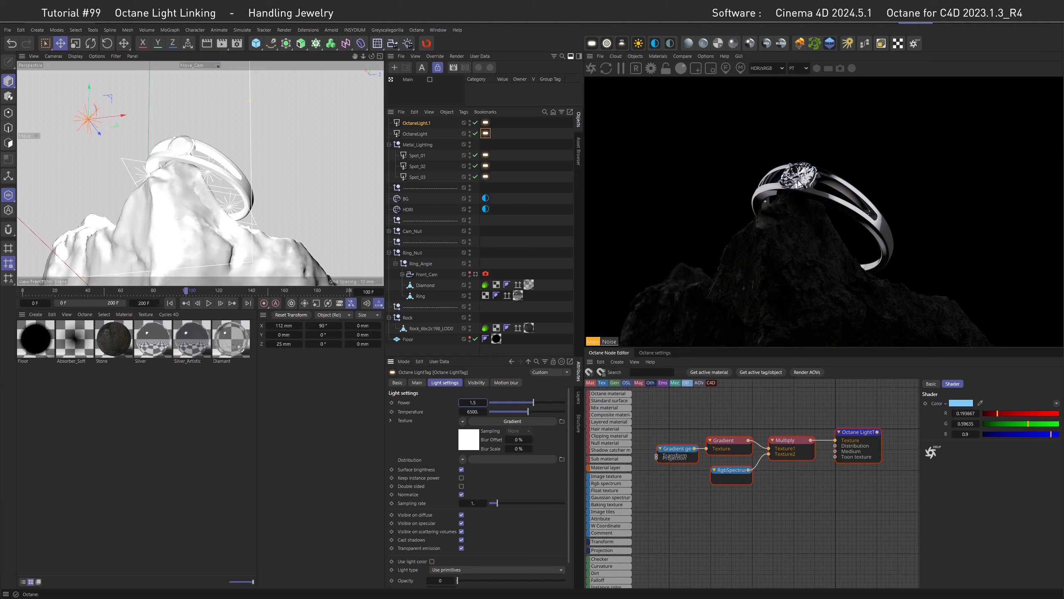
Rename the blue duplicate light Dimond_02 and the original OctaneLight Dimond_01, and order Dimond_01 above Dimond_02.
{"action": "left_click", "coordinate": [416, 123]}
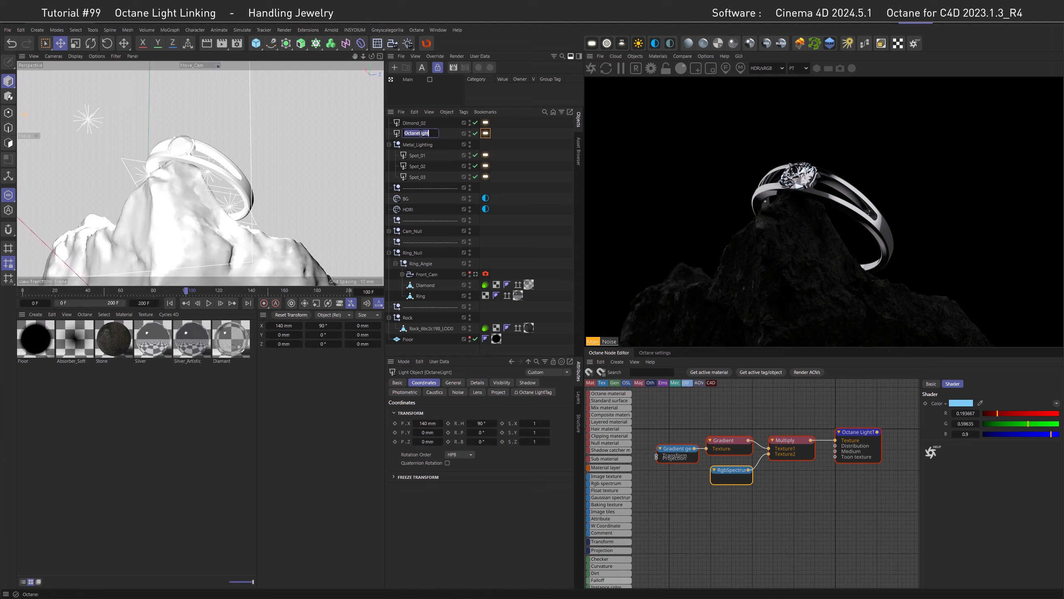
{"action": "double_click", "coordinate": [421, 133]}
{"action": "type", "text": "Dimond_021"}
{"action": "key", "text": "Return"}
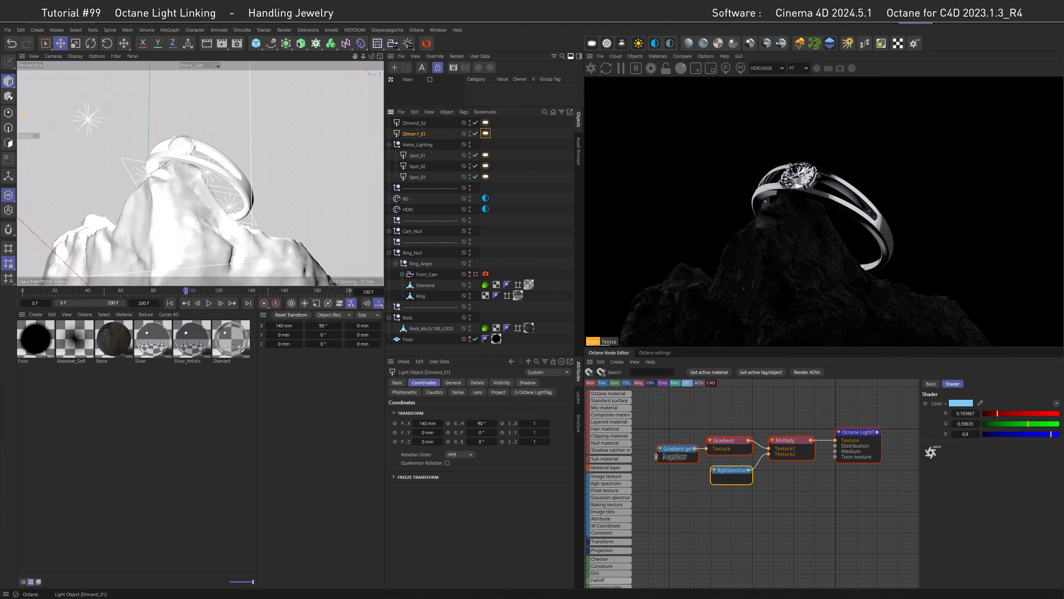
{"action": "left_click_drag", "start_coordinate": [417, 125], "coordinate": [420, 139]}
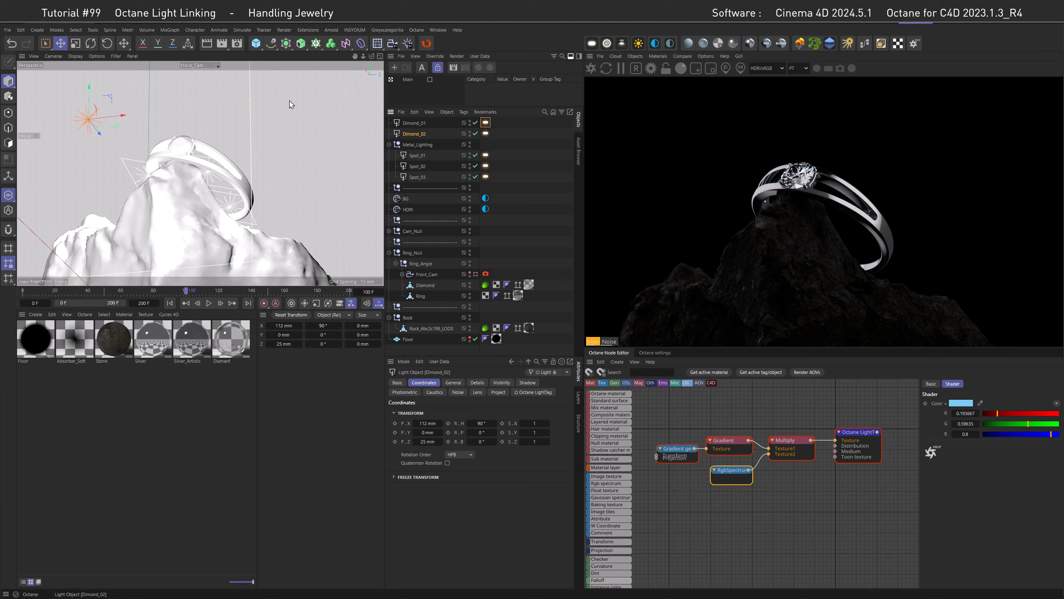
Create a null named Diamond_Lighting and nest the Dimond_01 and Dimond_02 lights inside it.
{"action": "left_click", "coordinate": [37, 30]}
{"action": "left_click", "coordinate": [49, 46]}
{"action": "double_click", "coordinate": [409, 122]}
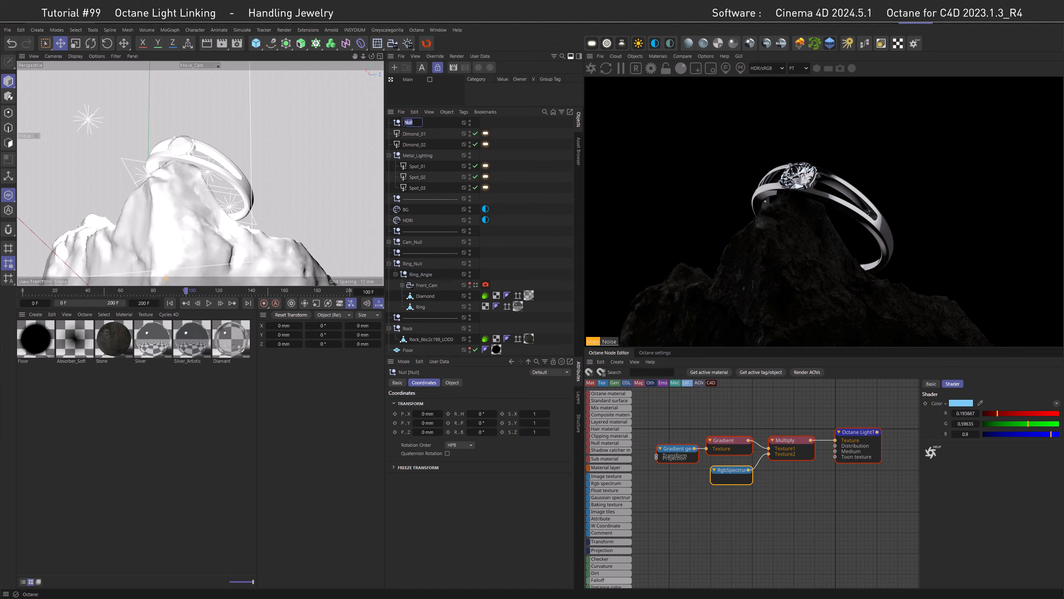
{"action": "type", "text": "Diamond_Lighting"}
{"action": "key", "text": "Return"}
{"action": "left_click", "coordinate": [415, 134]}
{"action": "left_click", "coordinate": [414, 144], "text": "shift"}
{"action": "left_click_drag", "start_coordinate": [415, 134], "coordinate": [420, 123]}
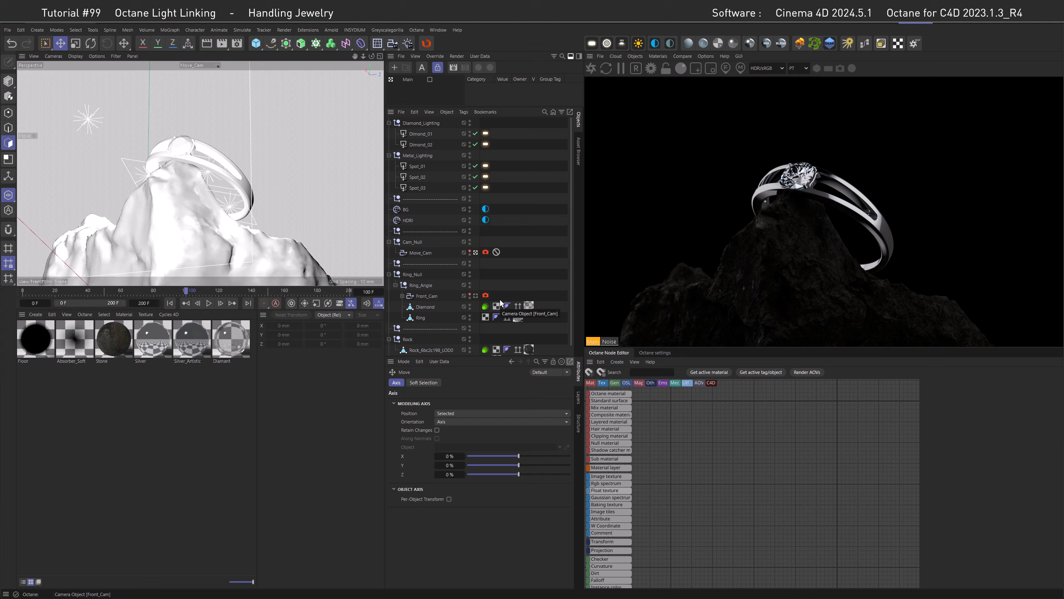
Add a sphere with a radius of 25 mm and set its type to Hemisphere.
{"action": "left_click", "coordinate": [474, 318]}
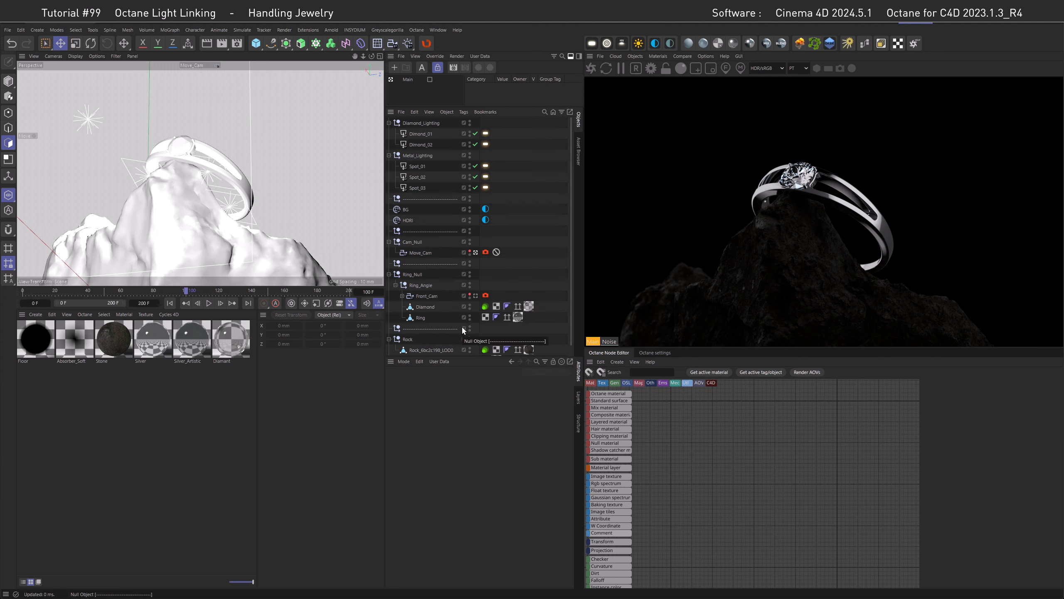
{"action": "left_click", "coordinate": [256, 43]}
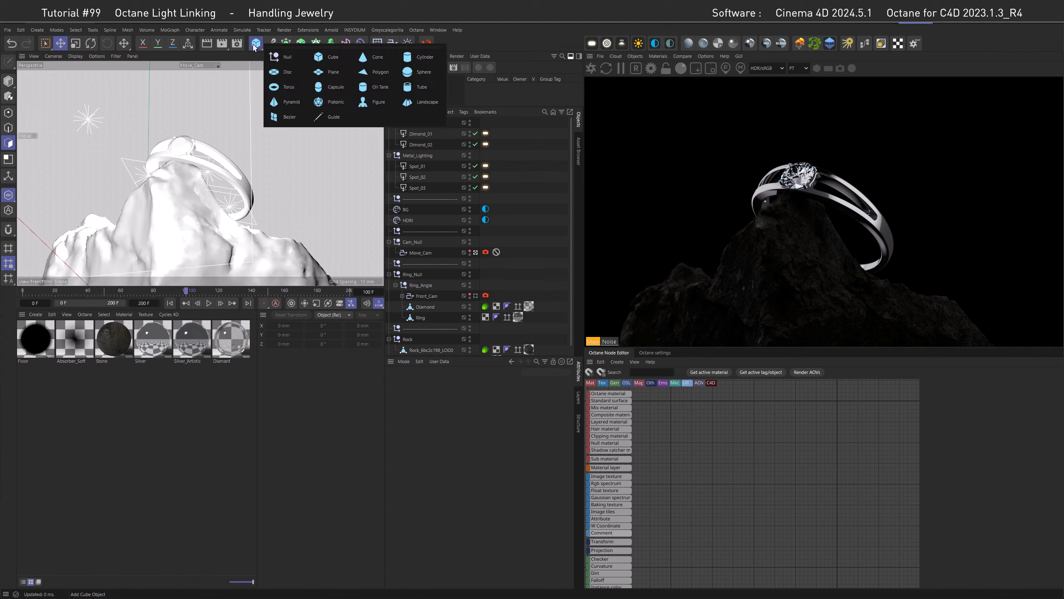
{"action": "left_click", "coordinate": [408, 73]}
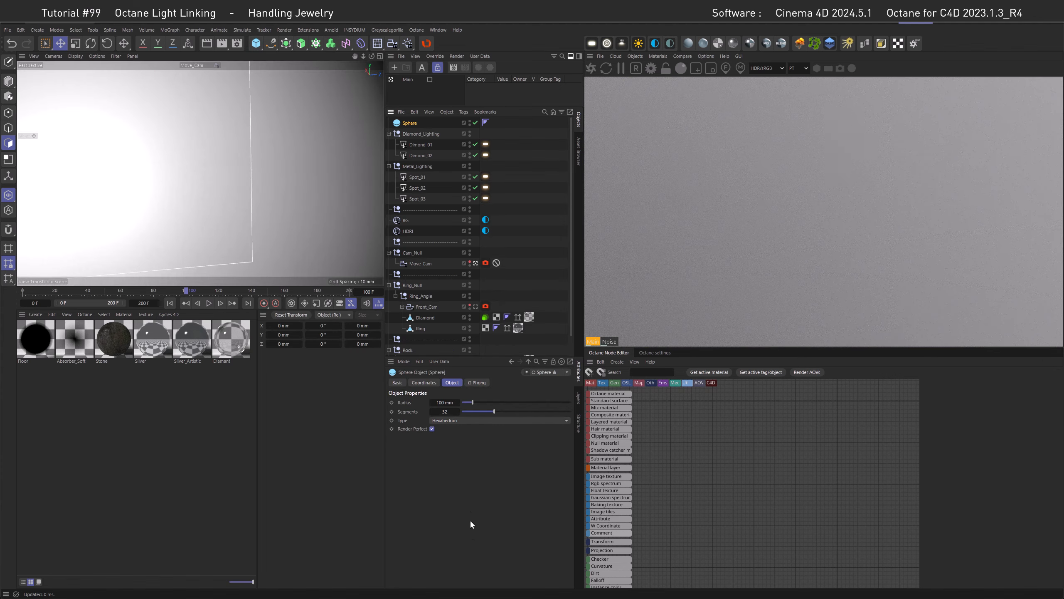
{"action": "left_click", "coordinate": [438, 403]}
{"action": "type", "text": "25"}
{"action": "key", "text": "Return"}
{"action": "left_click", "coordinate": [450, 421]}
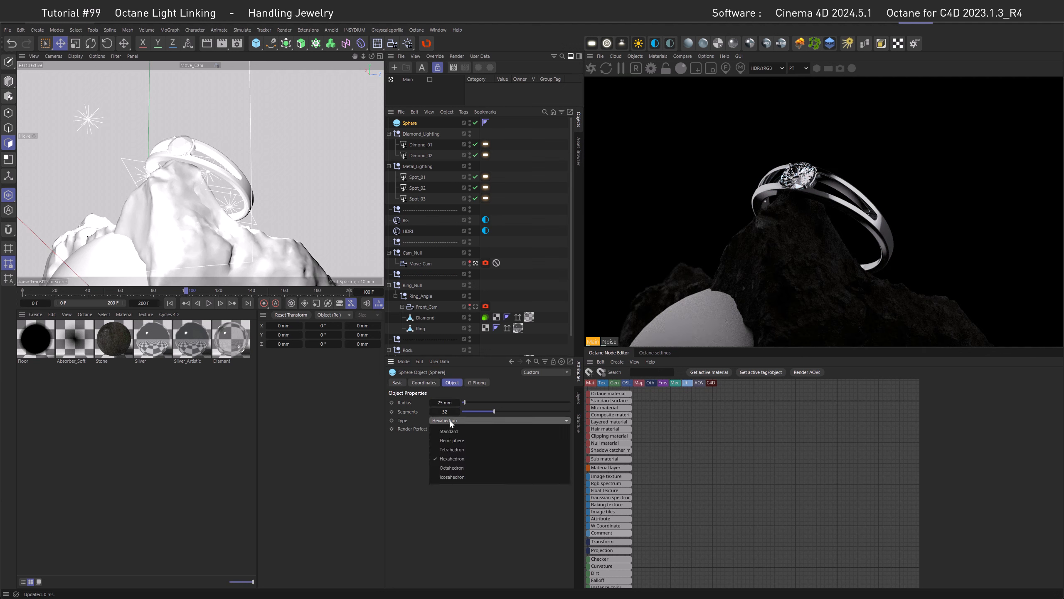
{"action": "left_click", "coordinate": [453, 441]}
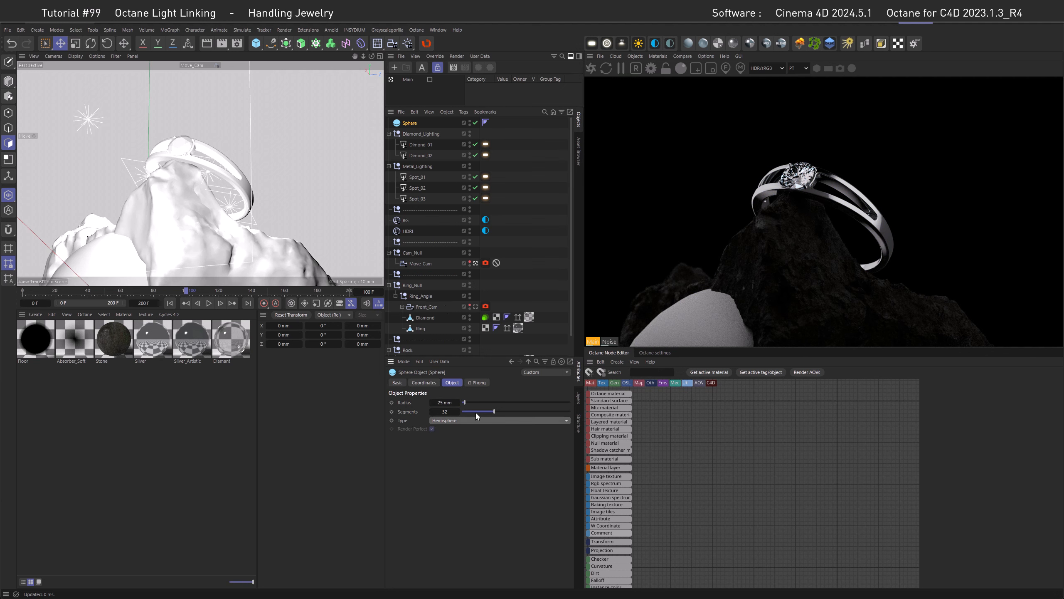
Nest the hemisphere in Metal_Lighting with its transform reset, and view the scene through the Default Camera.
{"action": "left_click_drag", "start_coordinate": [398, 125], "coordinate": [418, 171]}
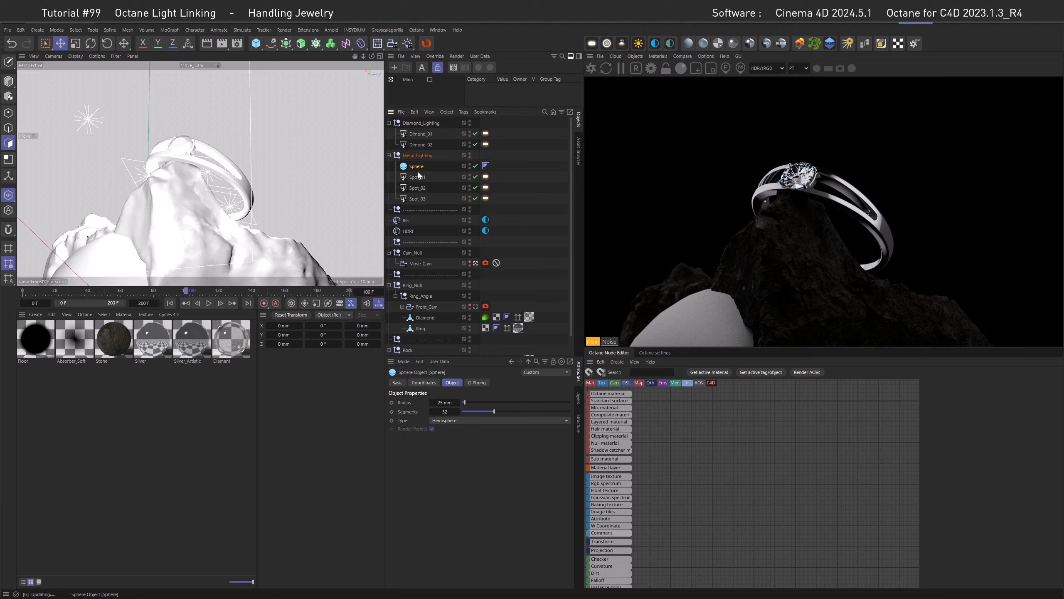
{"action": "left_click", "coordinate": [295, 315]}
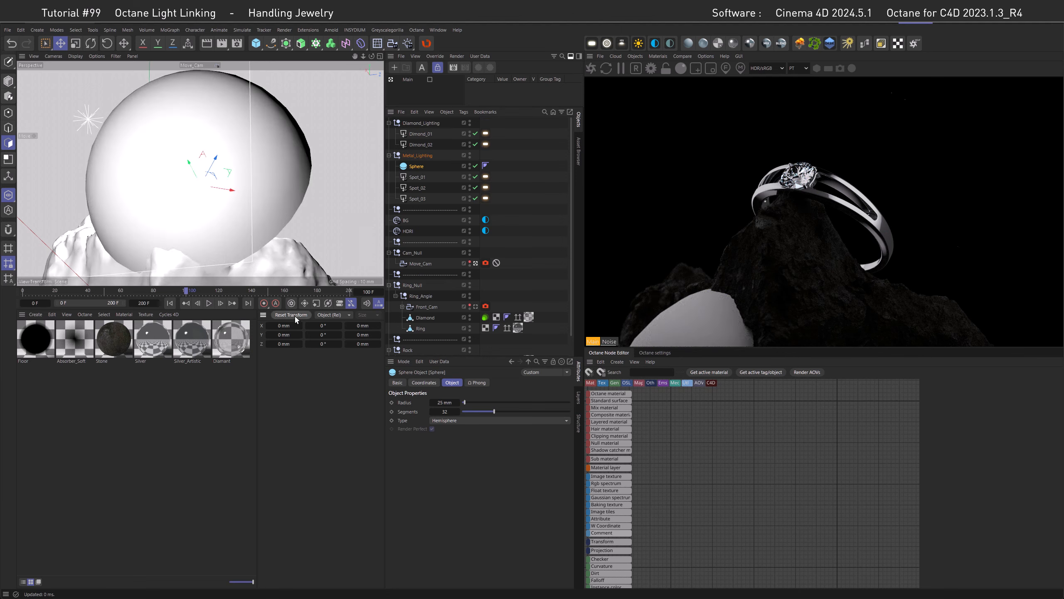
{"action": "left_click_drag", "start_coordinate": [167, 149], "coordinate": [146, 123]}
{"action": "left_click", "coordinate": [194, 66]}
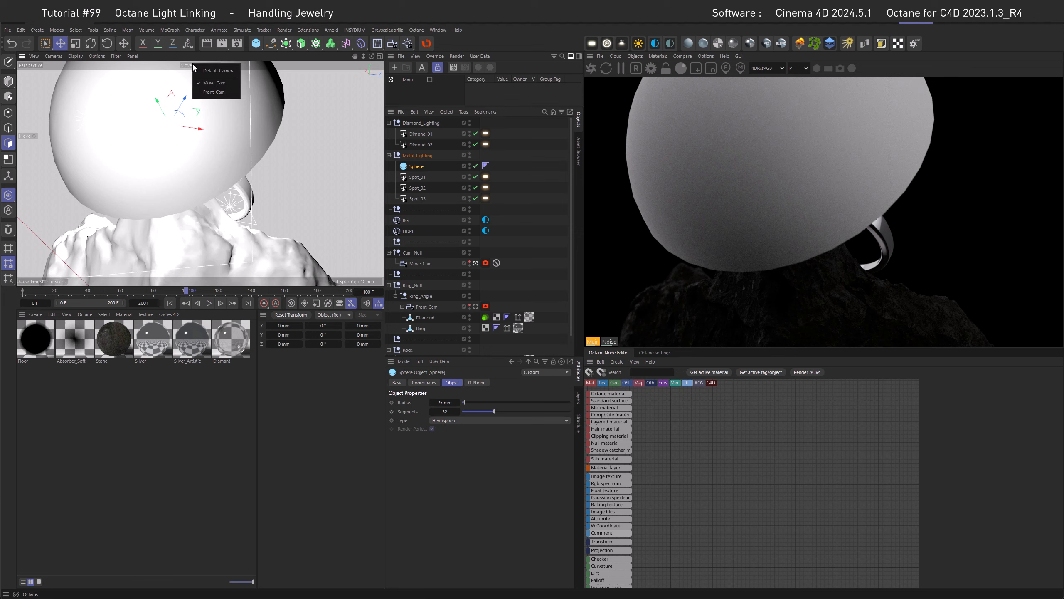
{"action": "left_click", "coordinate": [210, 70]}
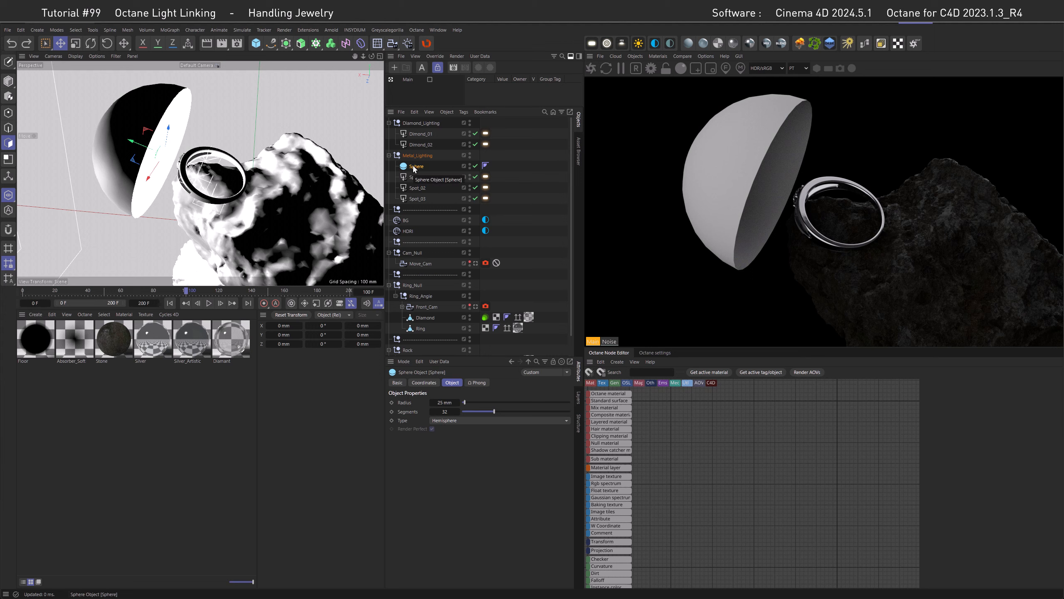
Make the hemisphere editable and reverse the normals of all its polygons.
{"action": "key", "text": "c"}
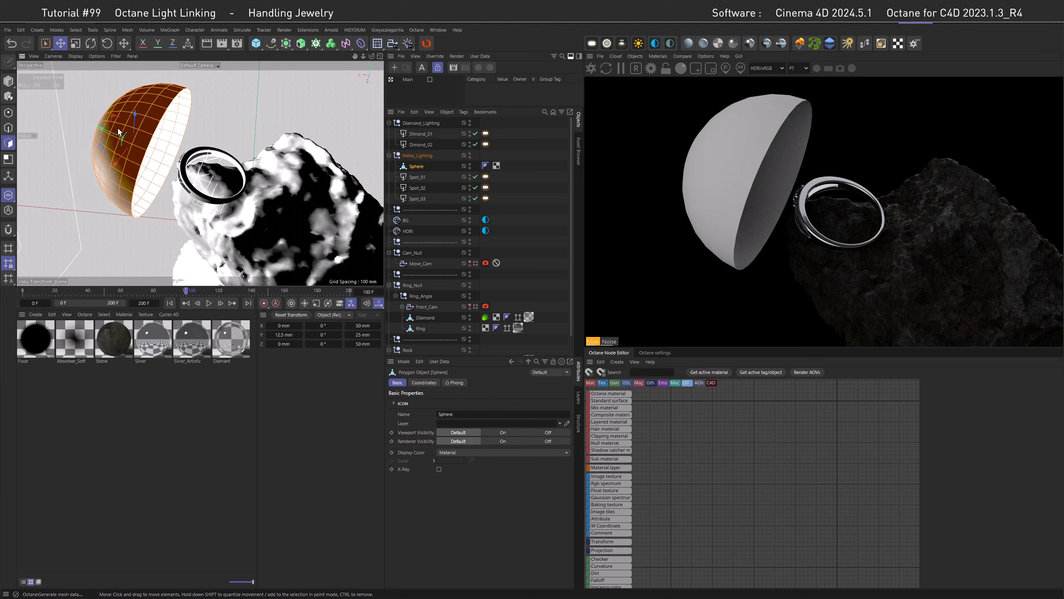
{"action": "right_click", "coordinate": [147, 122]}
{"action": "left_click", "coordinate": [175, 548]}
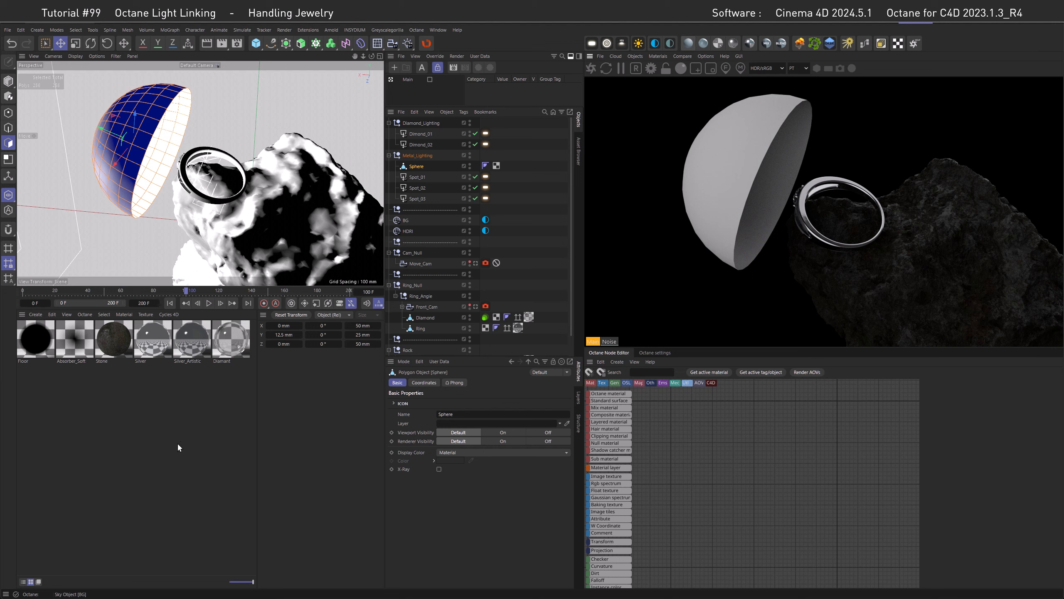
Create a new Octane diffuse material and name it HDRI.
{"action": "double_click", "coordinate": [162, 423]}
{"action": "double_click", "coordinate": [36, 361]}
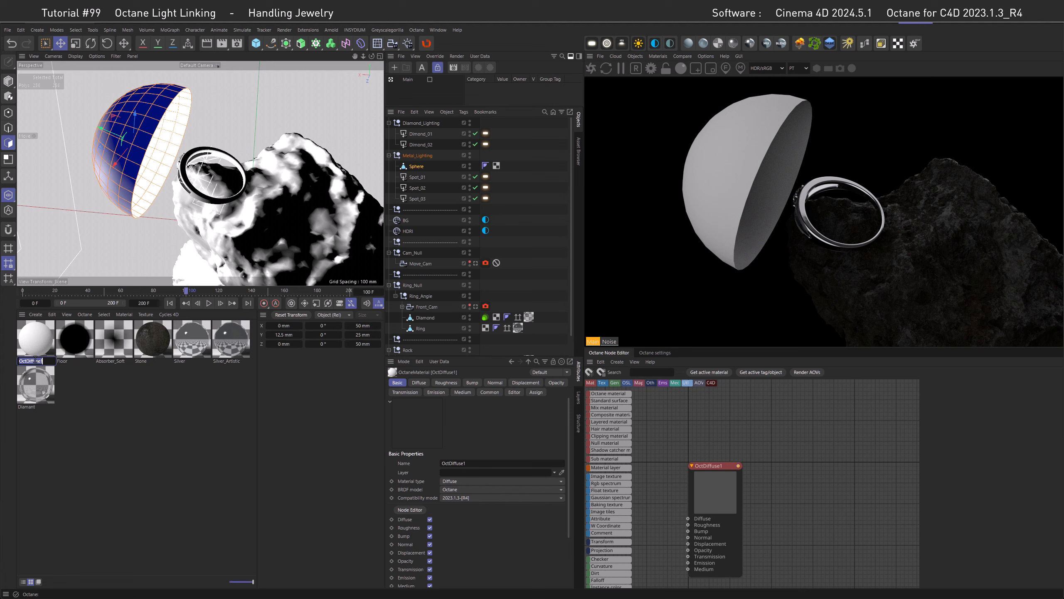
{"action": "type", "text": "HDRi"}
{"action": "key", "text": "Return"}
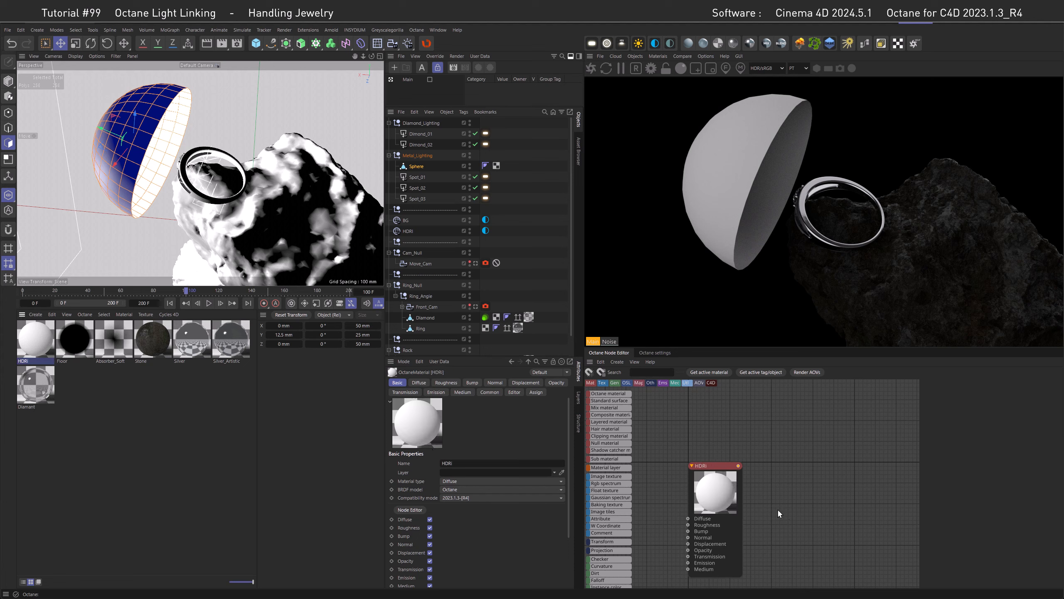
Set the HDRI material's diffuse color to black, with R, G and B all at 0.
{"action": "middle_click_drag", "start_coordinate": [778, 509], "coordinate": [887, 457]}
{"action": "left_click", "coordinate": [836, 445]}
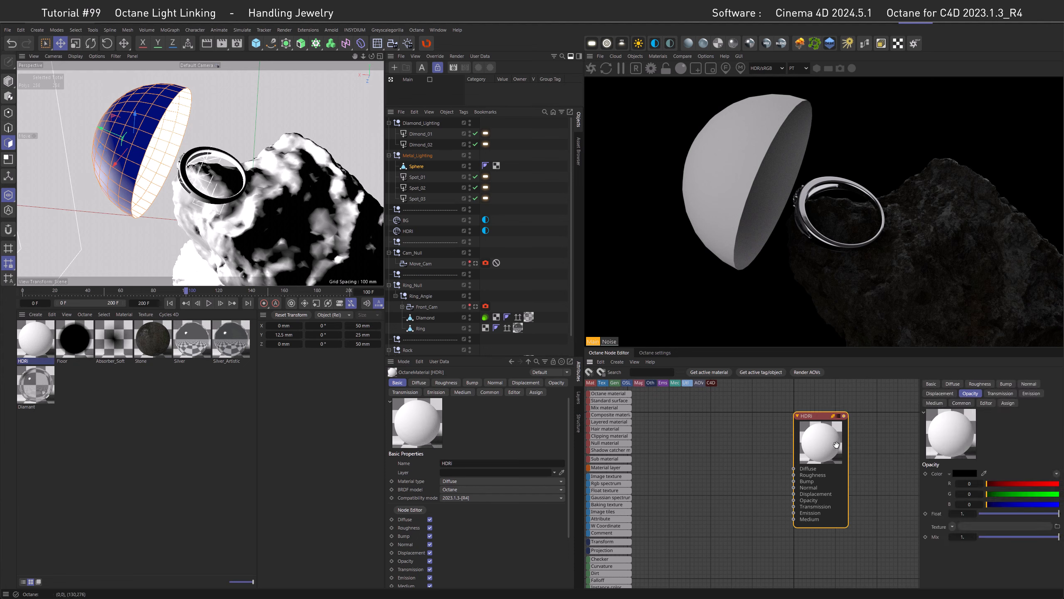
{"action": "left_click", "coordinate": [959, 383]}
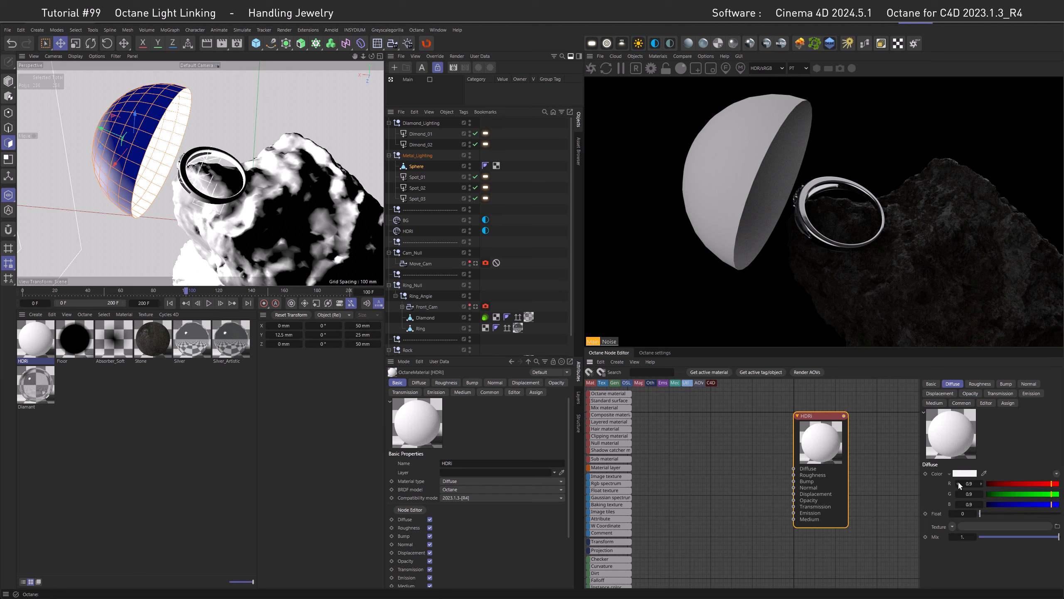
{"action": "double_click", "coordinate": [963, 483]}
{"action": "type", "text": "0"}
{"action": "key", "text": "Tab"}
{"action": "type", "text": "0"}
{"action": "key", "text": "Tab"}
{"action": "type", "text": "0"}
{"action": "key", "text": "Return"}
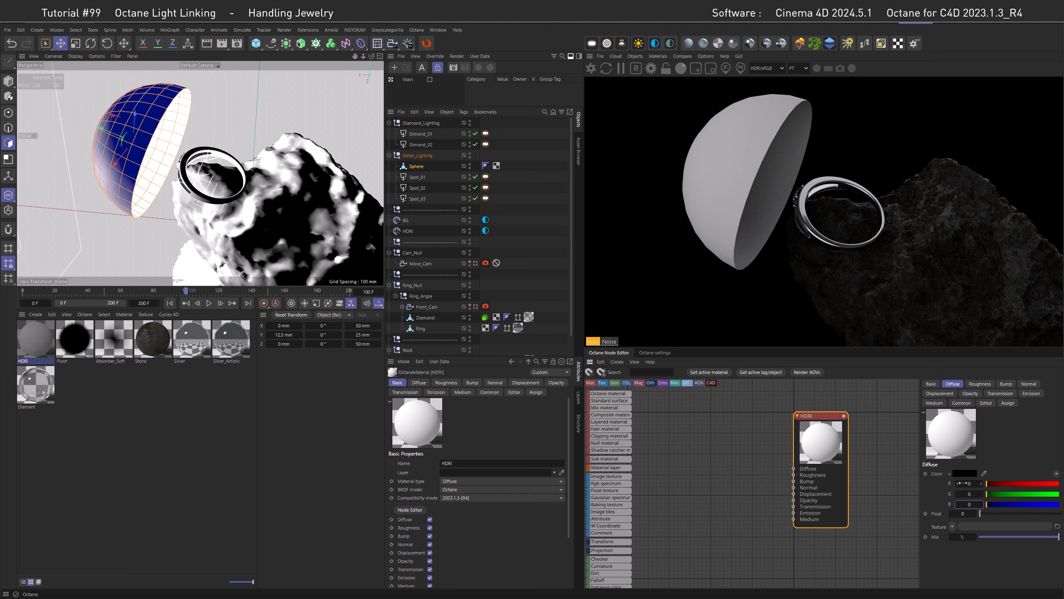
Add a Texture Emission to the HDRI material, apply the material to the hemisphere's polygons and return to model mode.
{"action": "left_click", "coordinate": [1028, 394]}
{"action": "left_click", "coordinate": [1005, 474]}
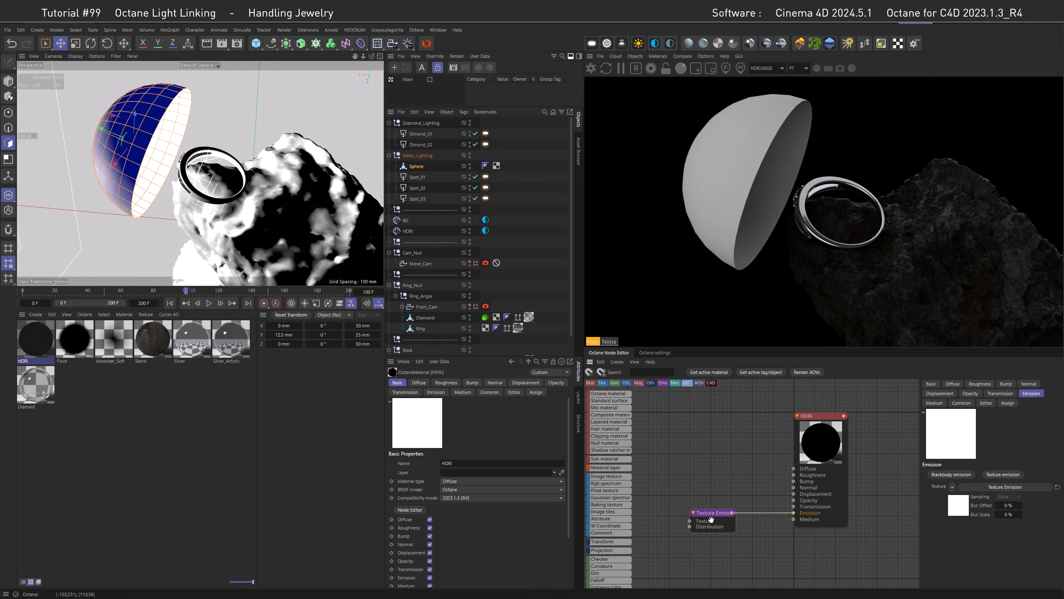
{"action": "left_click_drag", "start_coordinate": [711, 520], "coordinate": [685, 519]}
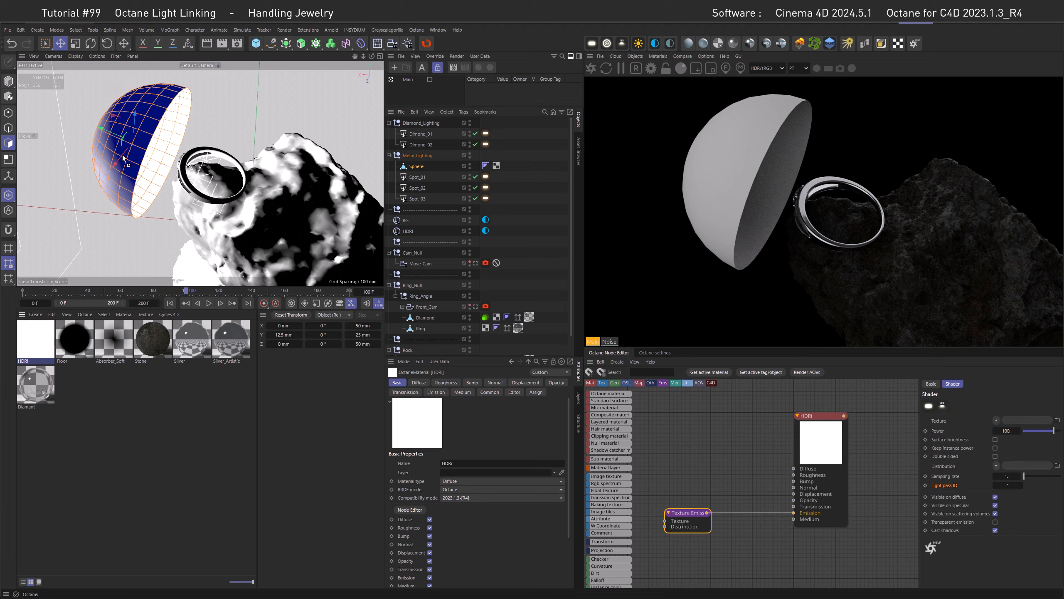
{"action": "left_click_drag", "start_coordinate": [124, 157], "coordinate": [124, 157]}
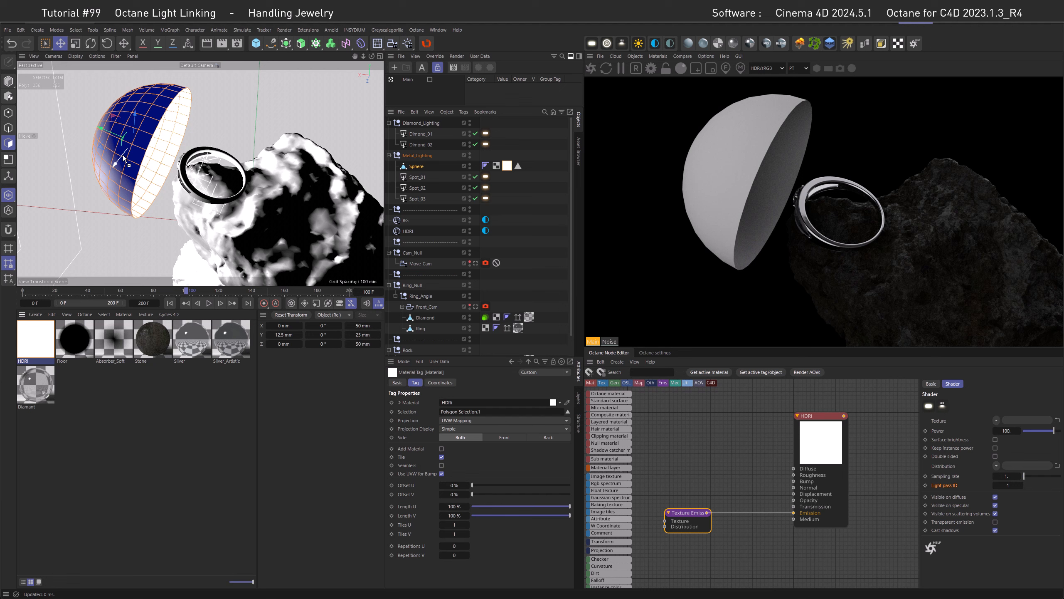
{"action": "left_click", "coordinate": [7, 84]}
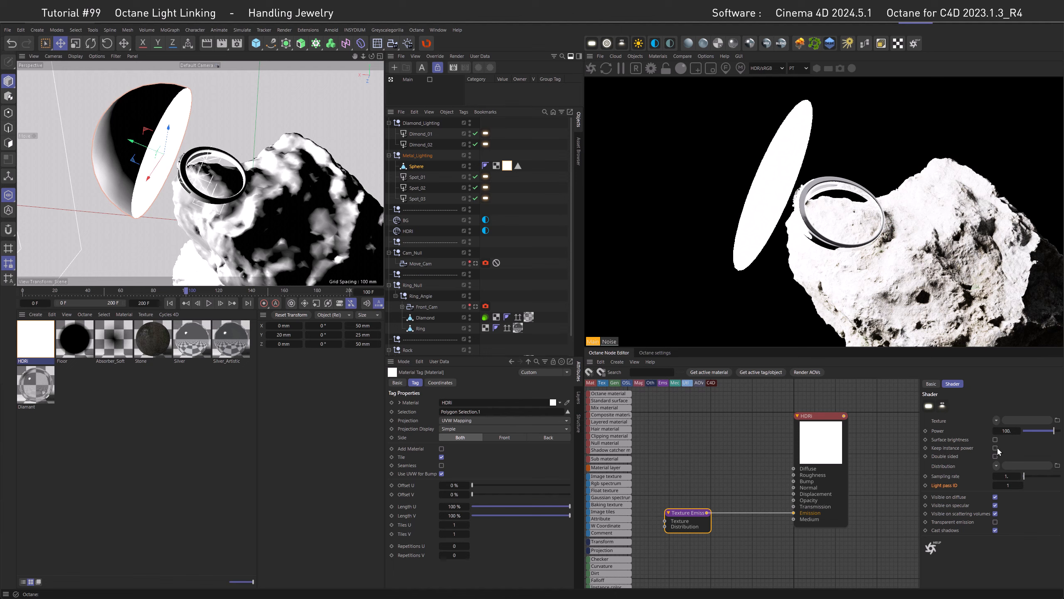
Set the texture emission's power to 1 and enable its surface brightness.
{"action": "double_click", "coordinate": [1002, 430]}
{"action": "type", "text": "1"}
{"action": "key", "text": "Return"}
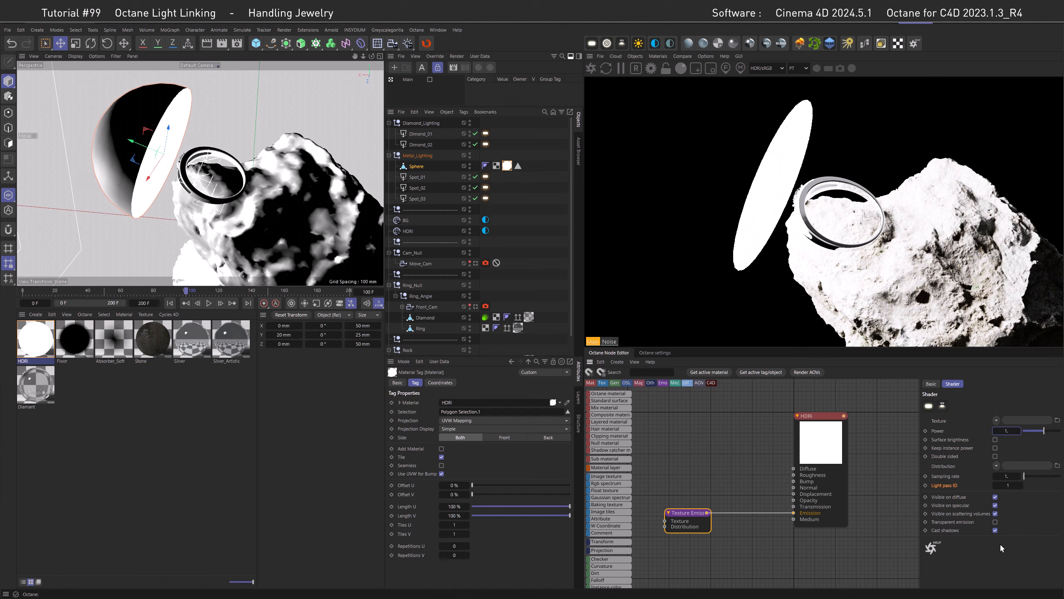
{"action": "left_click", "coordinate": [995, 439]}
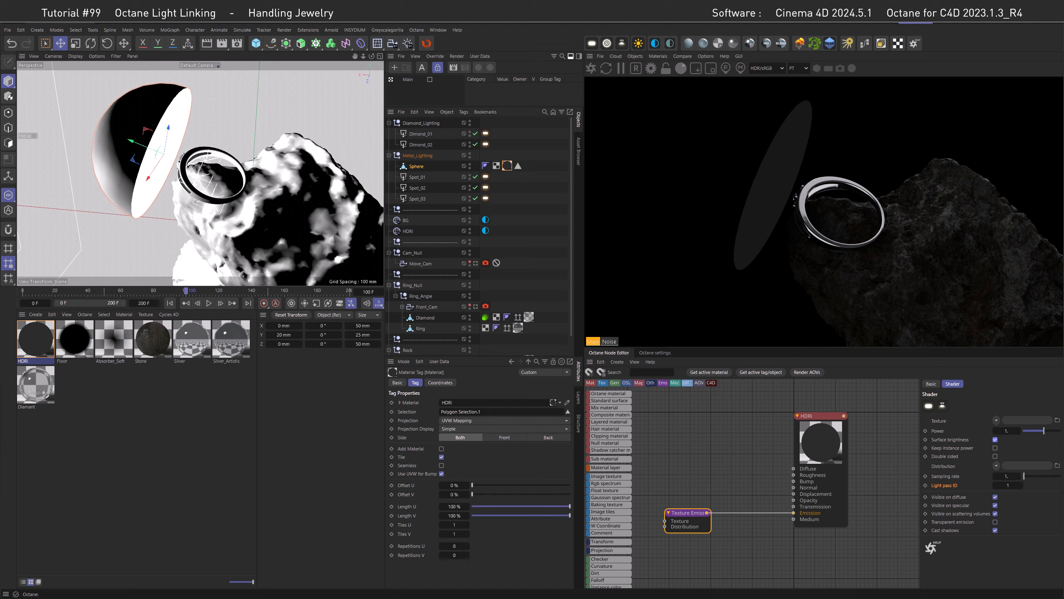
Connect the Dock-Sphere_Con.HDR image to the emission's texture input and set the image's legacy gamma to 1.
{"action": "left_click_drag", "start_coordinate": [431, 595], "coordinate": [665, 521]}
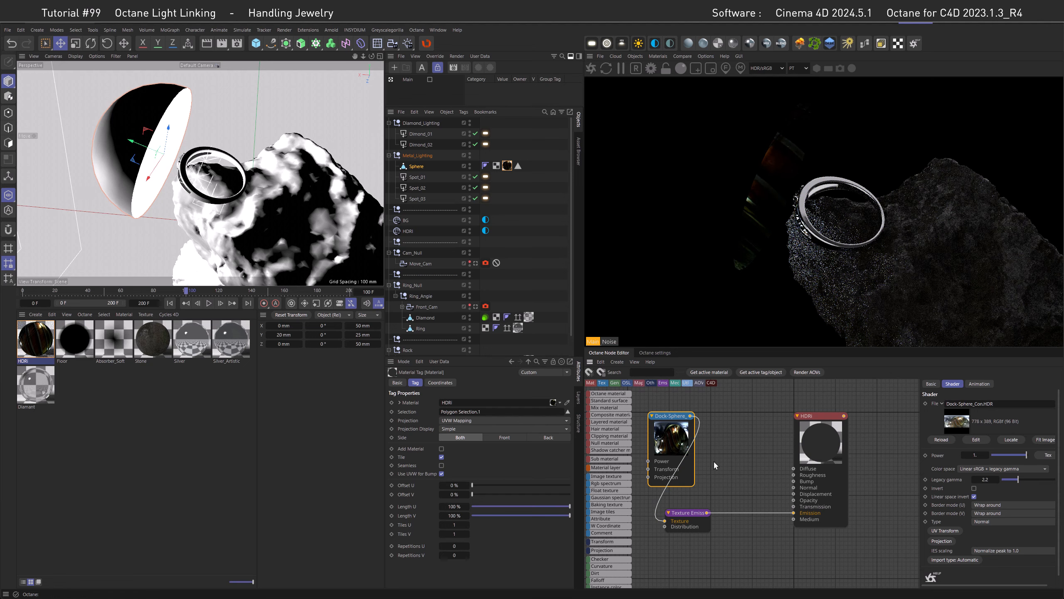
{"action": "left_click", "coordinate": [981, 479]}
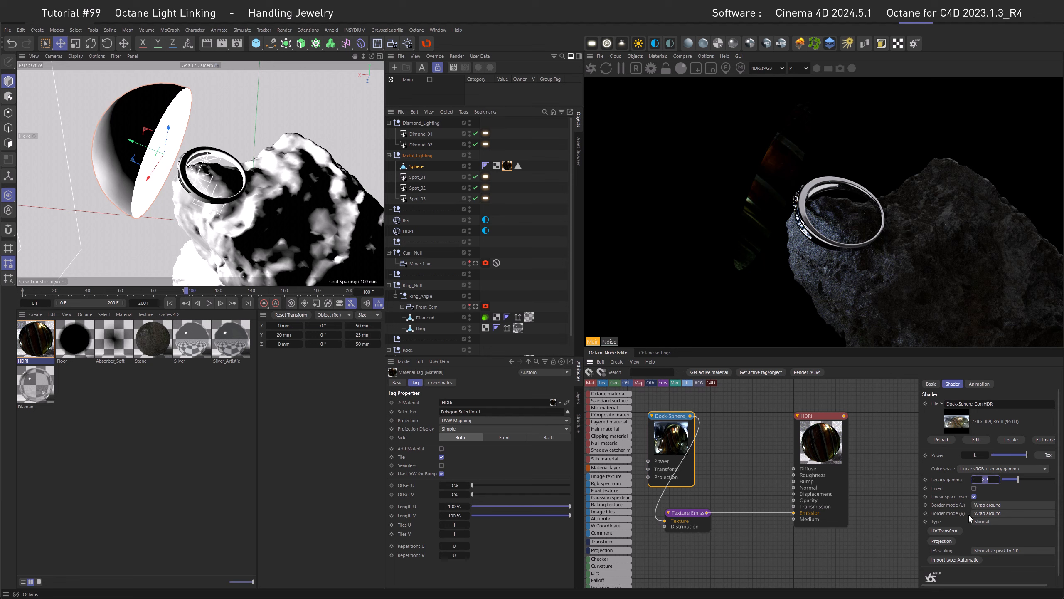
{"action": "type", "text": "1"}
{"action": "key", "text": "Return"}
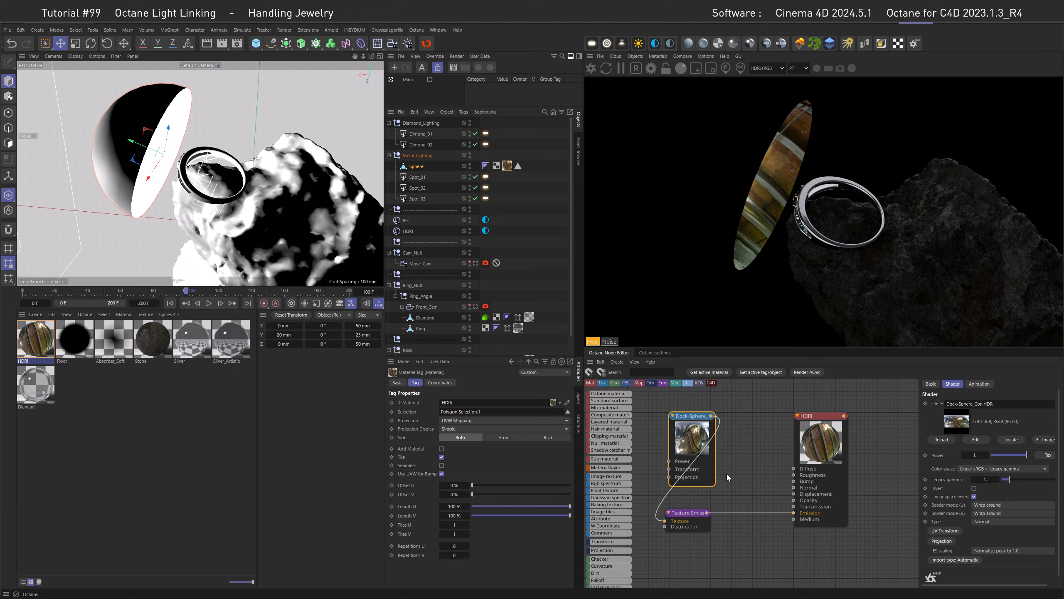
Set the texture emission's light pass ID to 10.
{"action": "left_click", "coordinate": [698, 512]}
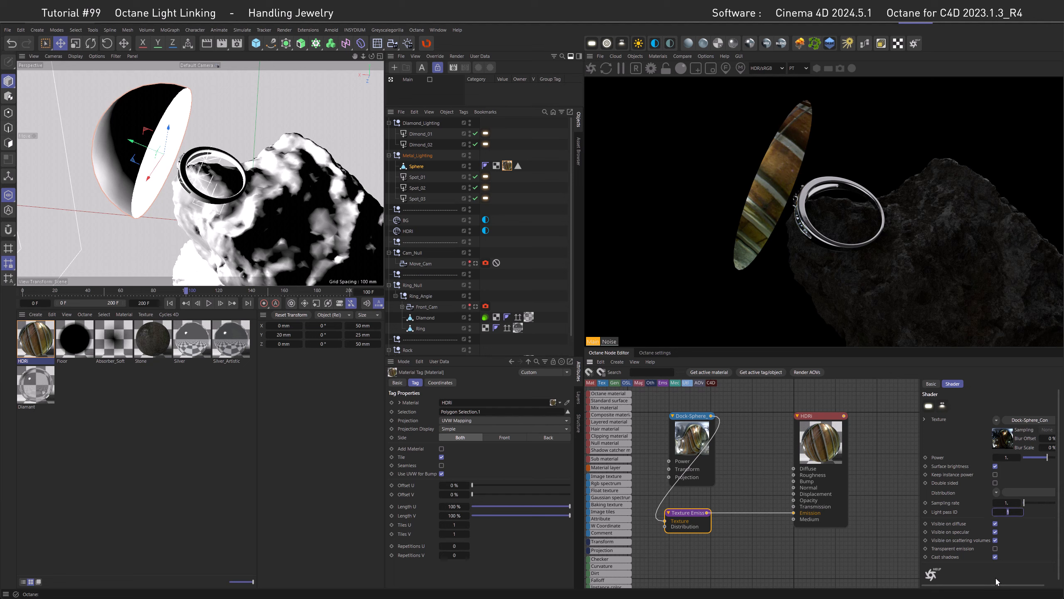
{"action": "type", "text": "10"}
{"action": "key", "text": "Return"}
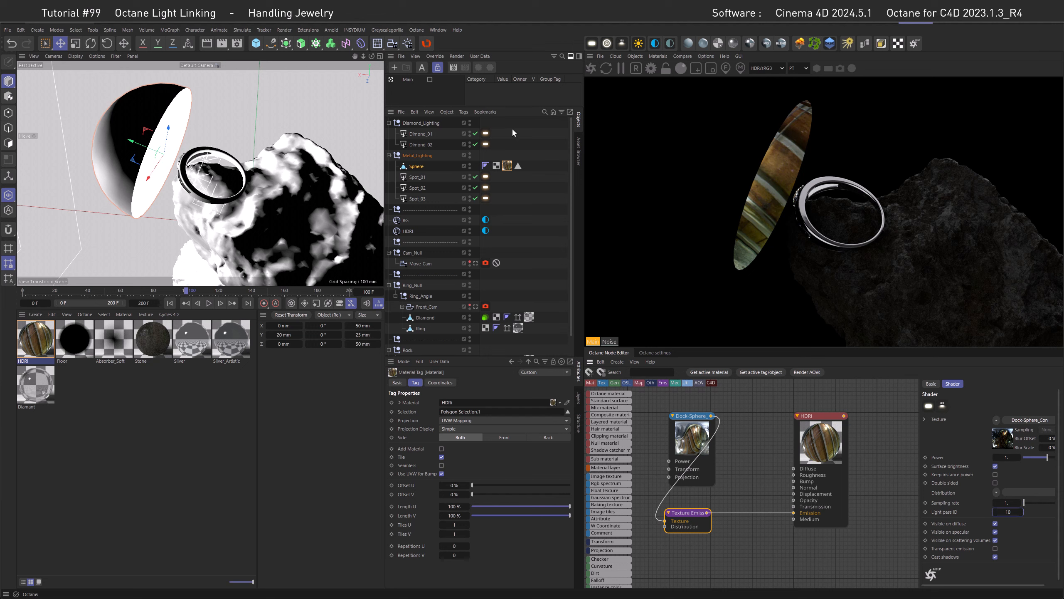
Look through the Move_Cam camera and set the HDRI material's opacity float to 0.
{"action": "left_click", "coordinate": [196, 65]}
{"action": "left_click", "coordinate": [209, 87]}
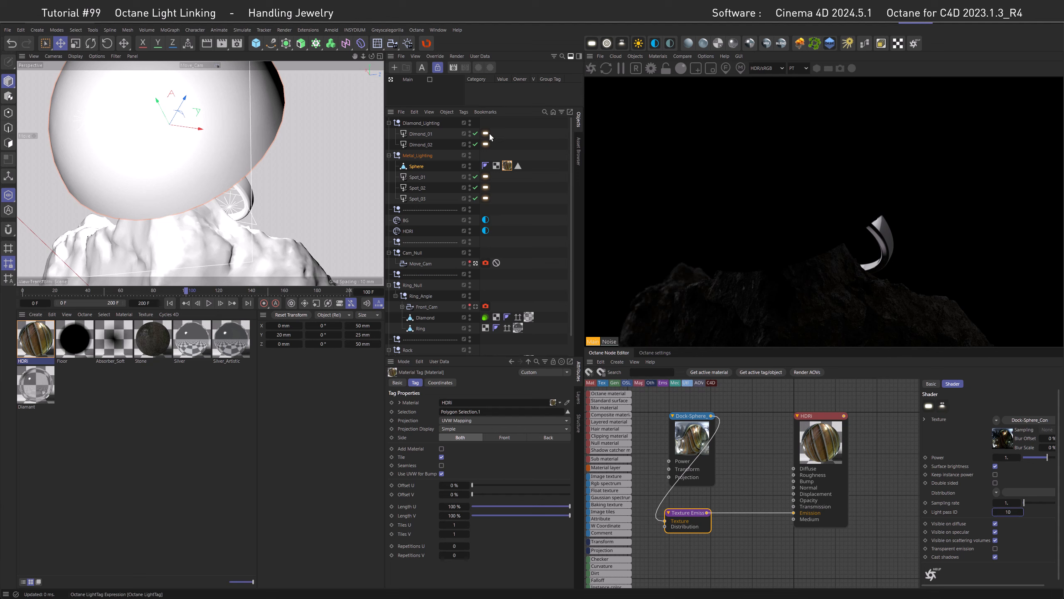
{"action": "left_click", "coordinate": [819, 440]}
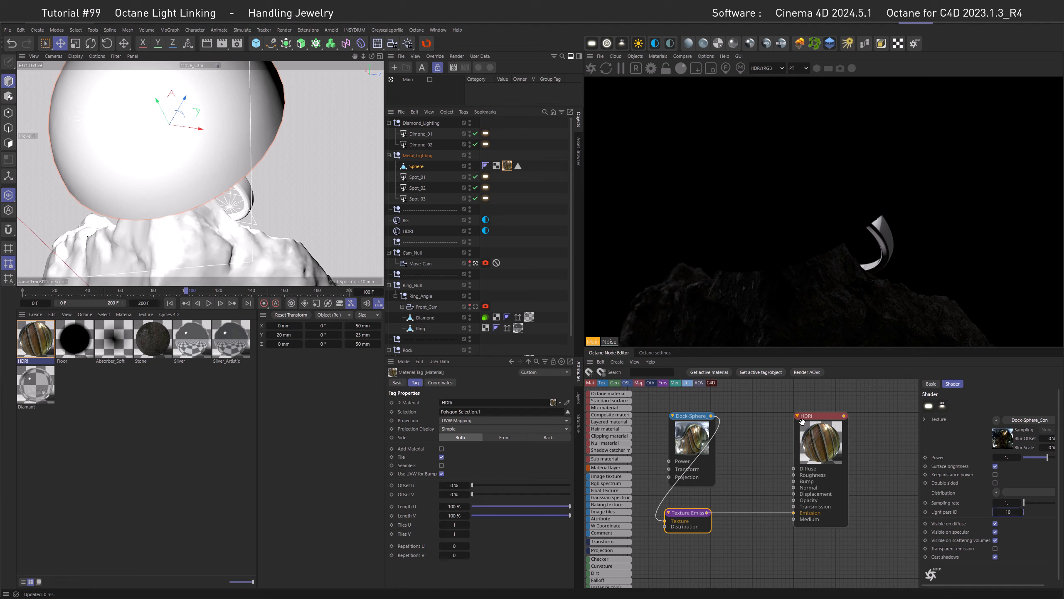
{"action": "left_click", "coordinate": [969, 394]}
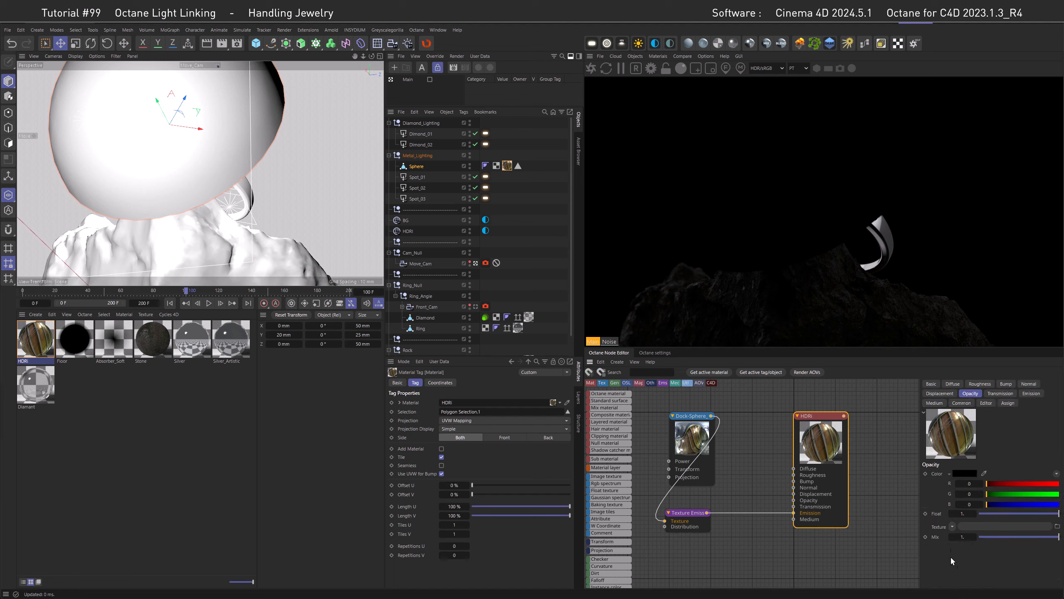
{"action": "left_click_drag", "start_coordinate": [1030, 514], "coordinate": [924, 511]}
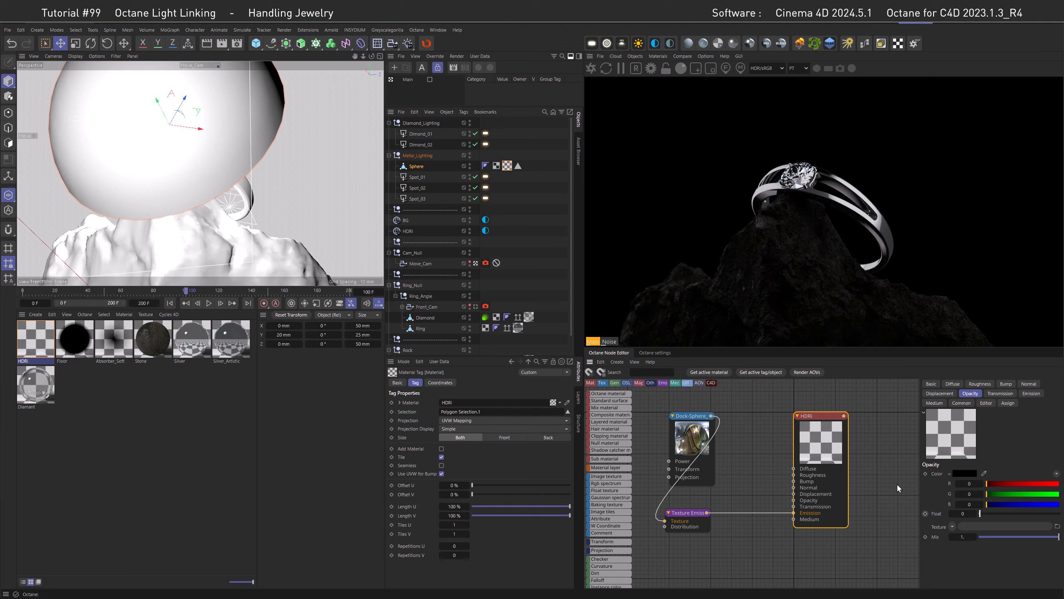
Disable the Dimond_01 and Dimond_02 lights and enable transparent emission on the HDRI material's texture emission.
{"action": "left_click", "coordinate": [475, 133]}
{"action": "left_click", "coordinate": [475, 144]}
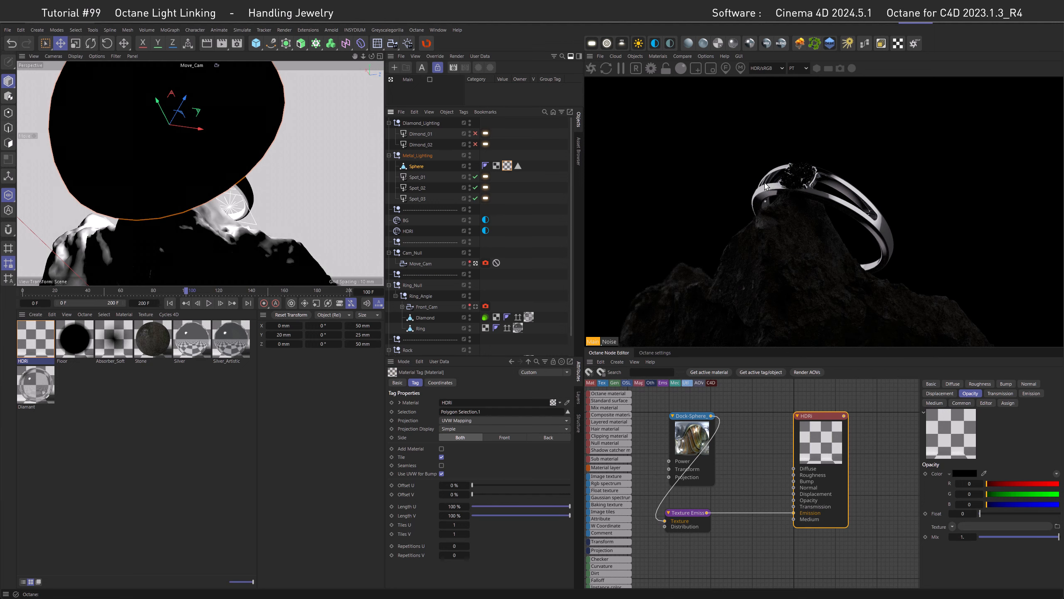
{"action": "left_click", "coordinate": [687, 514]}
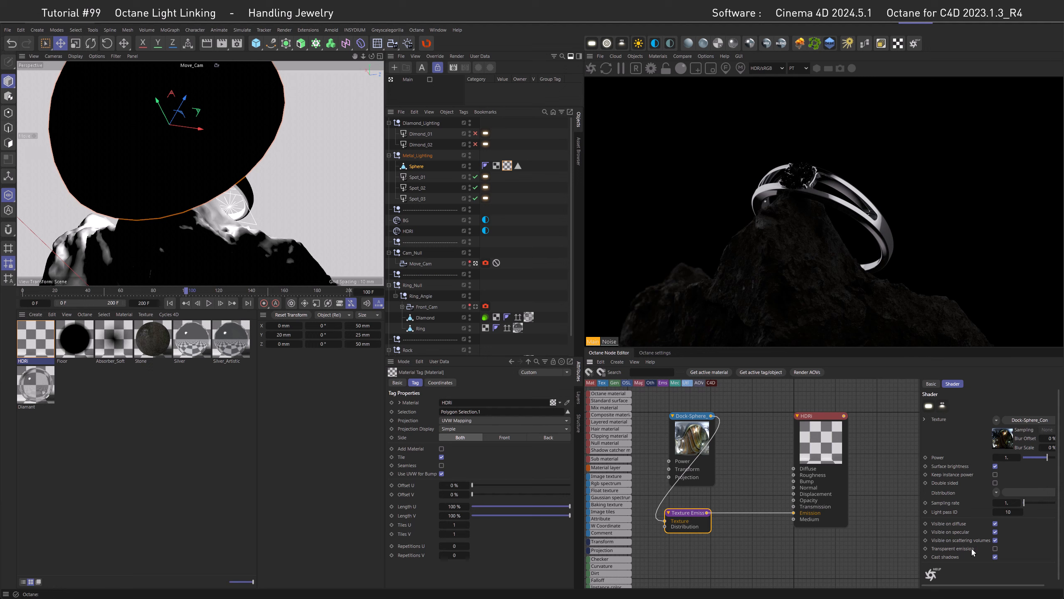
{"action": "left_click", "coordinate": [995, 549]}
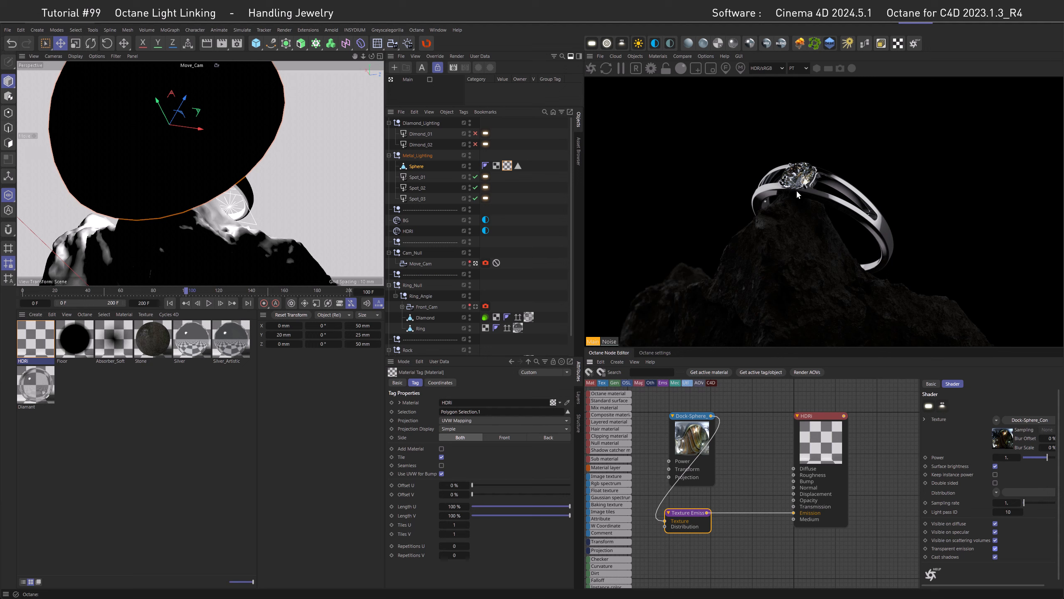
Add a Spherical texture projection to the Dock-Sphere_Con image and rotate it about 201 in X, 121 in Y and 82 in Z.
{"action": "left_click", "coordinate": [690, 419]}
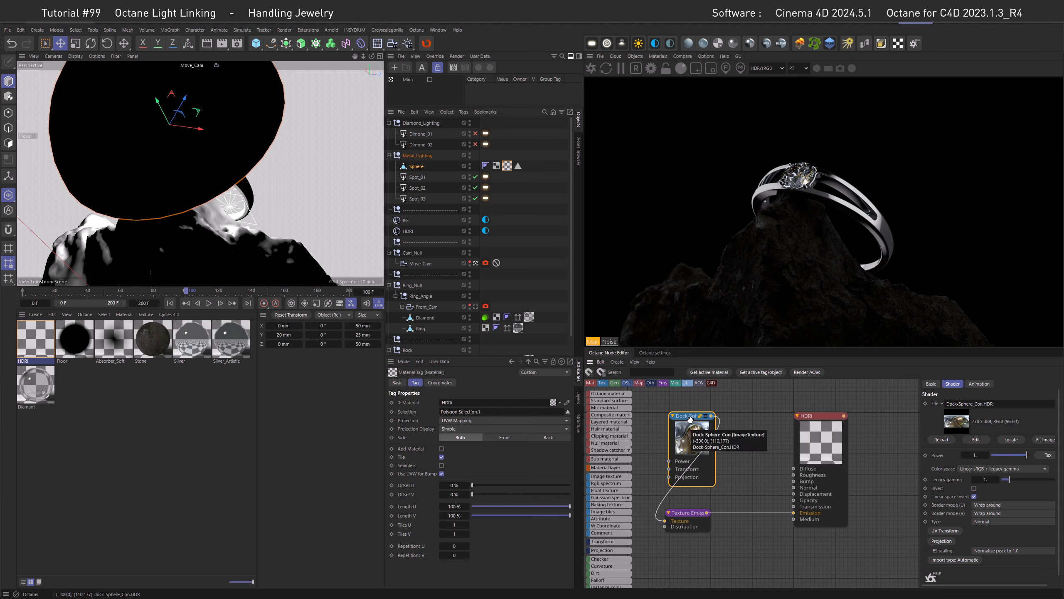
{"action": "left_click", "coordinate": [943, 541]}
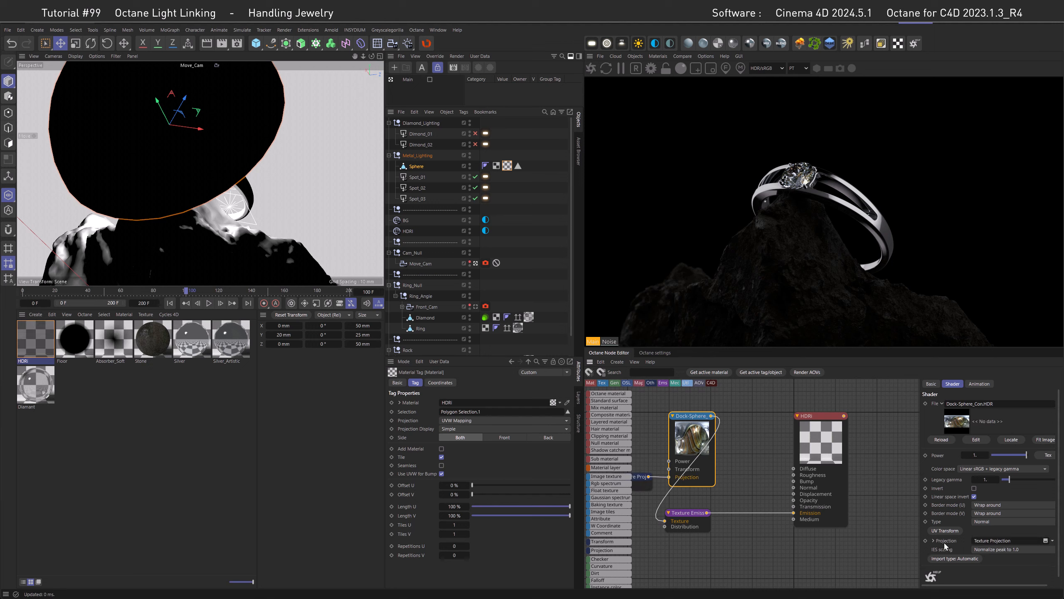
{"action": "left_click", "coordinate": [641, 482]}
{"action": "left_click", "coordinate": [991, 413]}
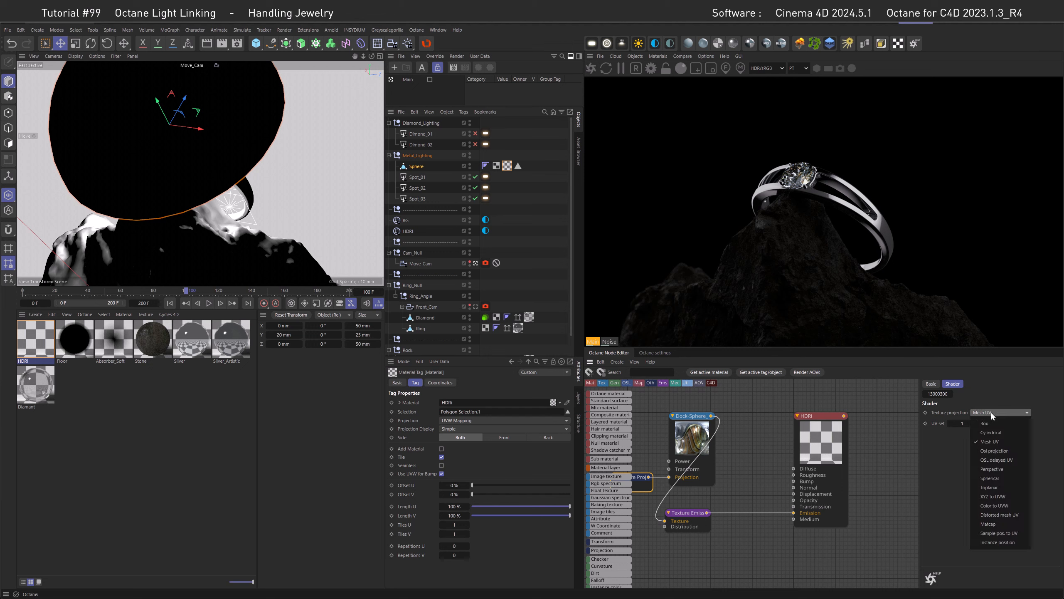
{"action": "left_click", "coordinate": [1003, 478]}
{"action": "left_click_drag", "start_coordinate": [1060, 483], "coordinate": [1059, 530]}
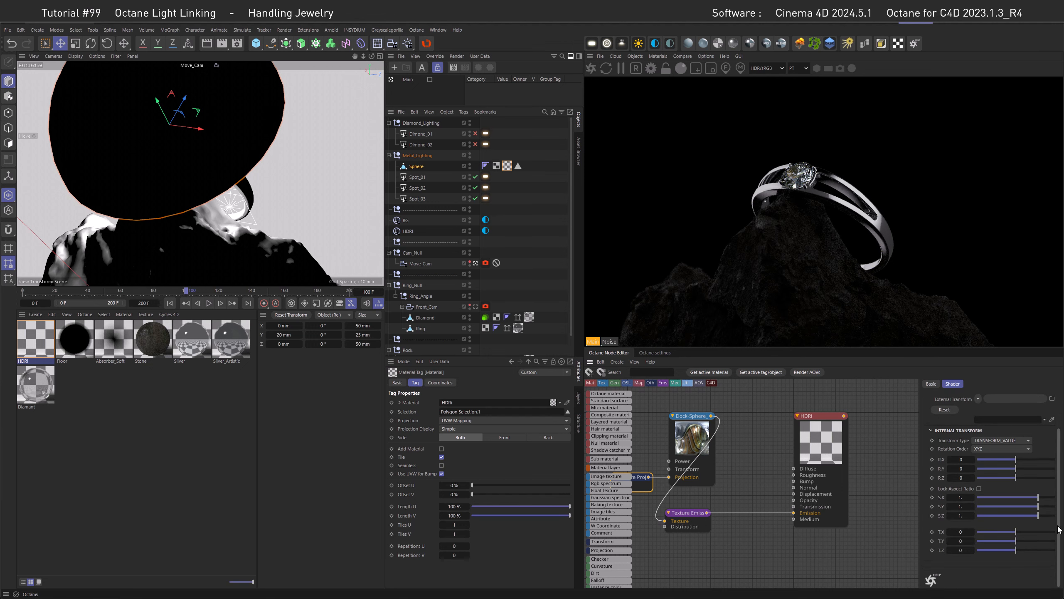
{"action": "mouse_move", "coordinate": [1016, 458]}
{"action": "left_mouse_down"}
{"action": "mouse_move", "coordinate": [1038, 460]}
{"action": "mouse_move", "coordinate": [1020, 466]}
{"action": "mouse_move", "coordinate": [1024, 476]}
{"action": "left_mouse_up"}
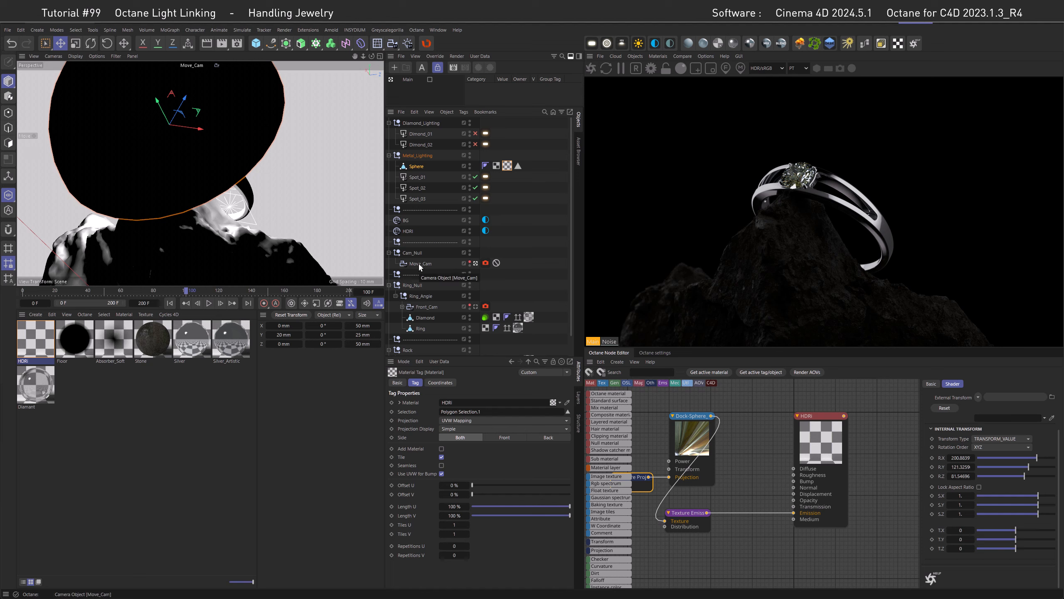
Copy the Spot_01 light under Move_Cam, reset its transform and set its Z position to 1000 mm.
{"action": "left_click", "coordinate": [419, 178]}
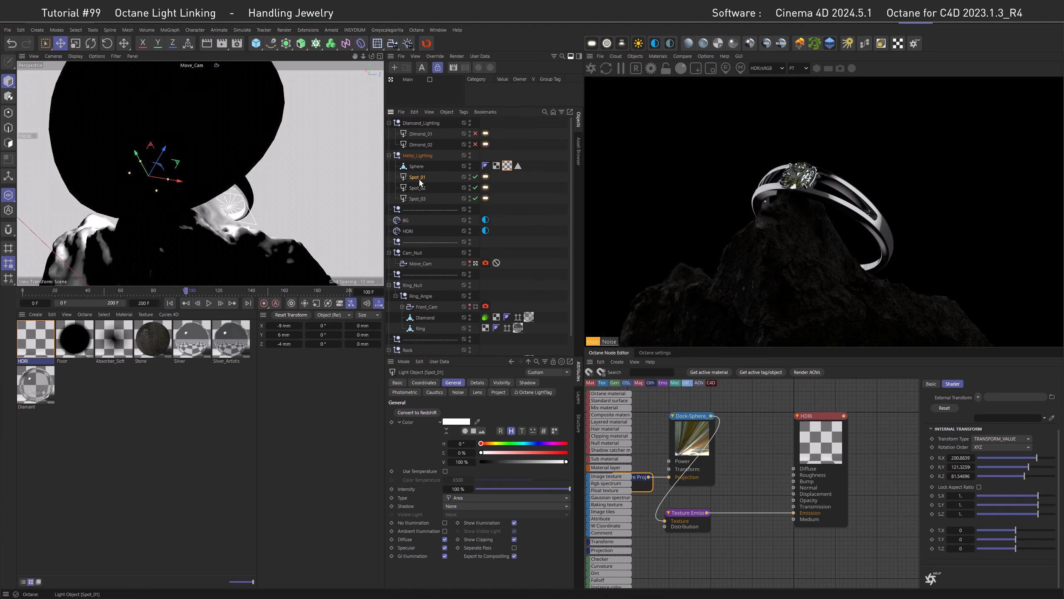
{"action": "left_click_drag", "start_coordinate": [419, 179], "coordinate": [416, 266]}
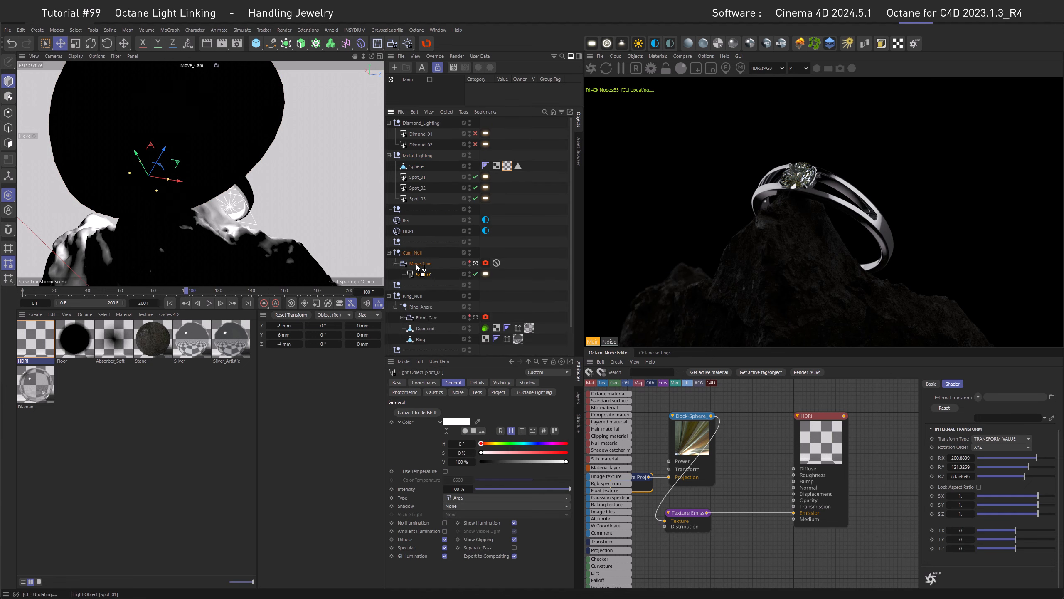
{"action": "left_click", "coordinate": [305, 316]}
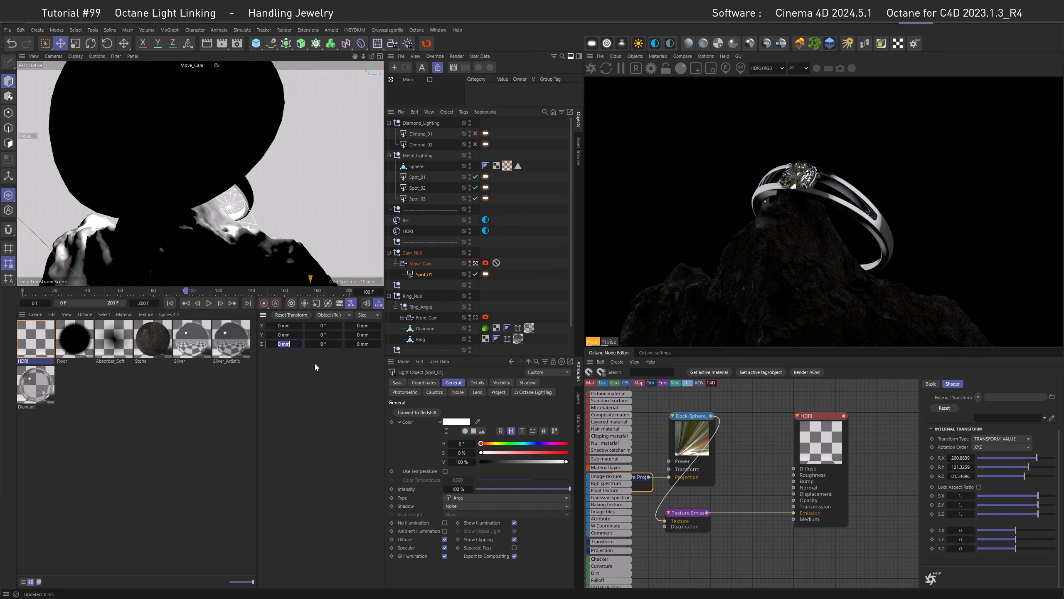
{"action": "key", "text": "Return"}
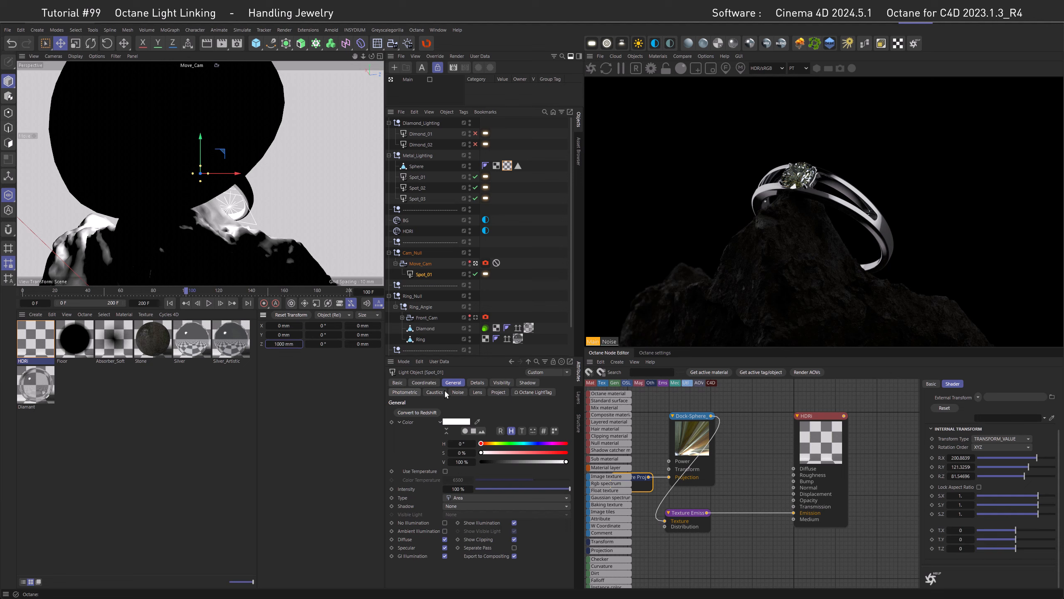
Set the copied light's X and Y size to 250 mm and its heading rotation to 180°.
{"action": "left_click", "coordinate": [478, 383]}
{"action": "type", "text": "250"}
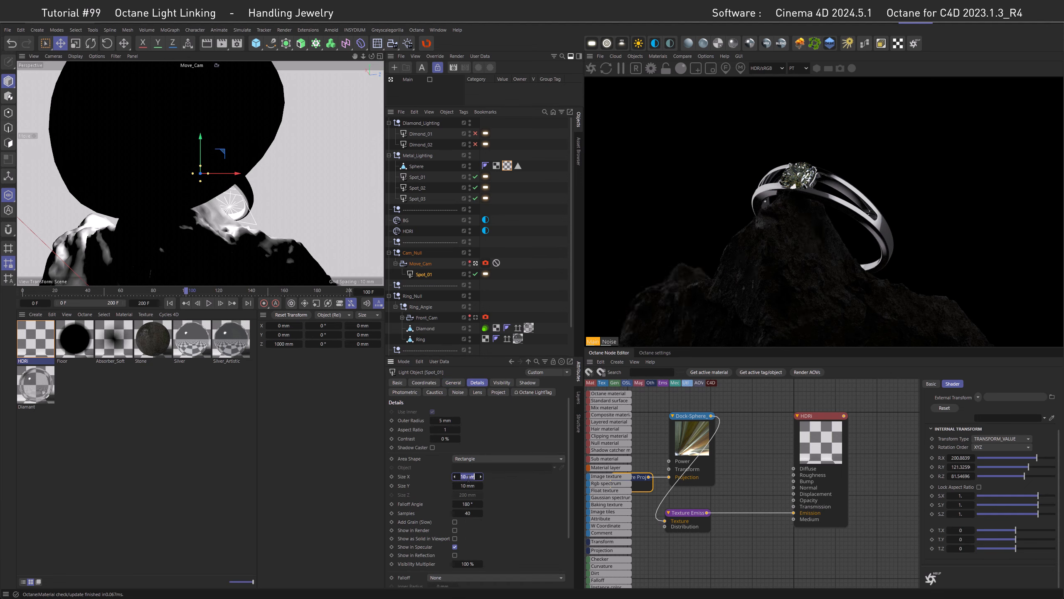
{"action": "key", "text": "Tab"}
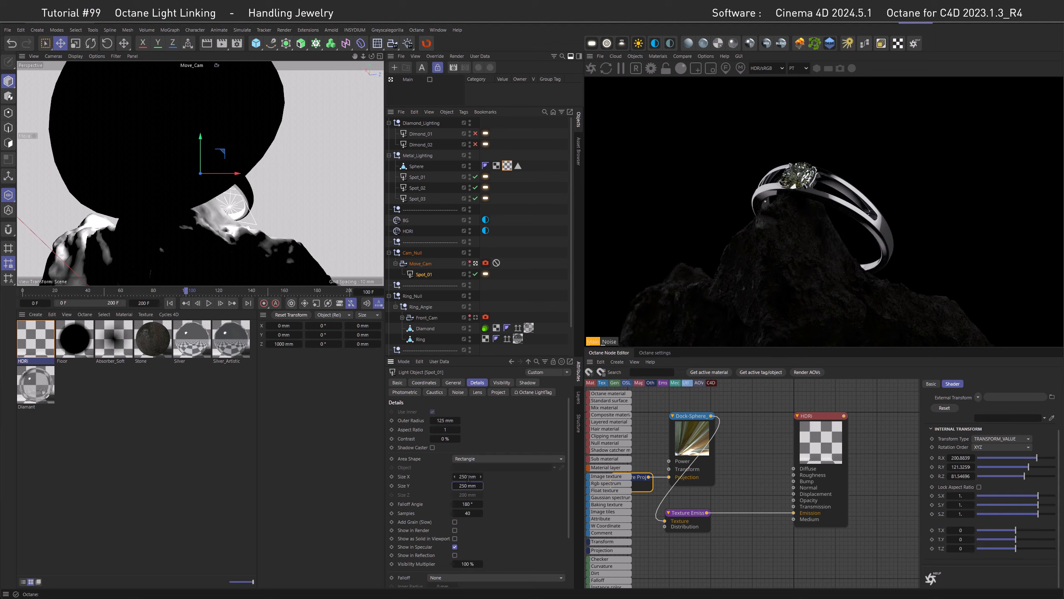
{"action": "left_click", "coordinate": [424, 382]}
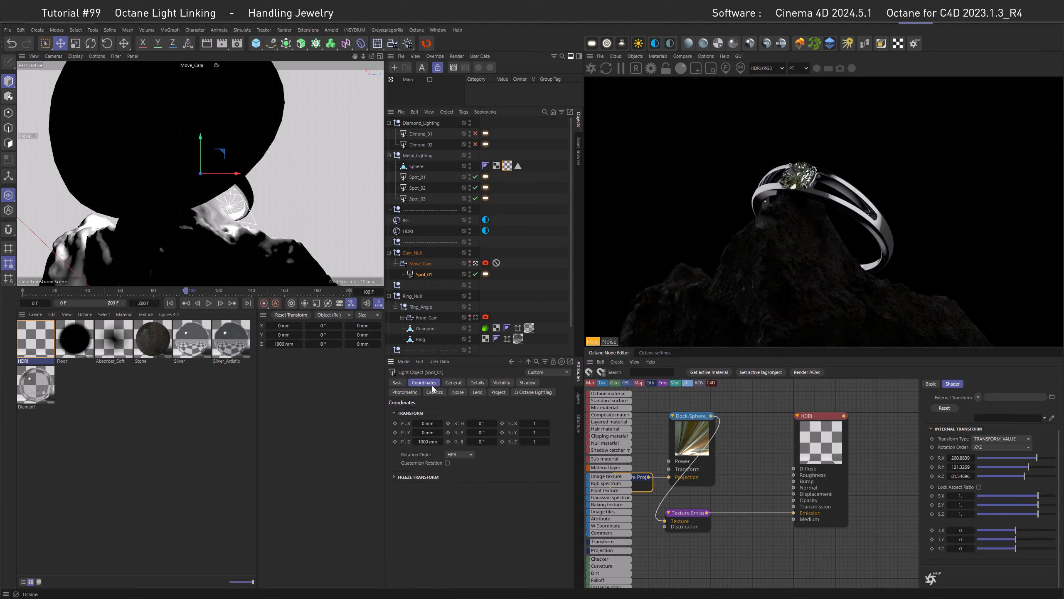
{"action": "left_click", "coordinate": [482, 423]}
{"action": "type", "text": "180"}
{"action": "key", "text": "Return"}
Open the copied light's Octane tag in the node editor and move its gradient's white knot to 100 %.
{"action": "left_click", "coordinate": [486, 273]}
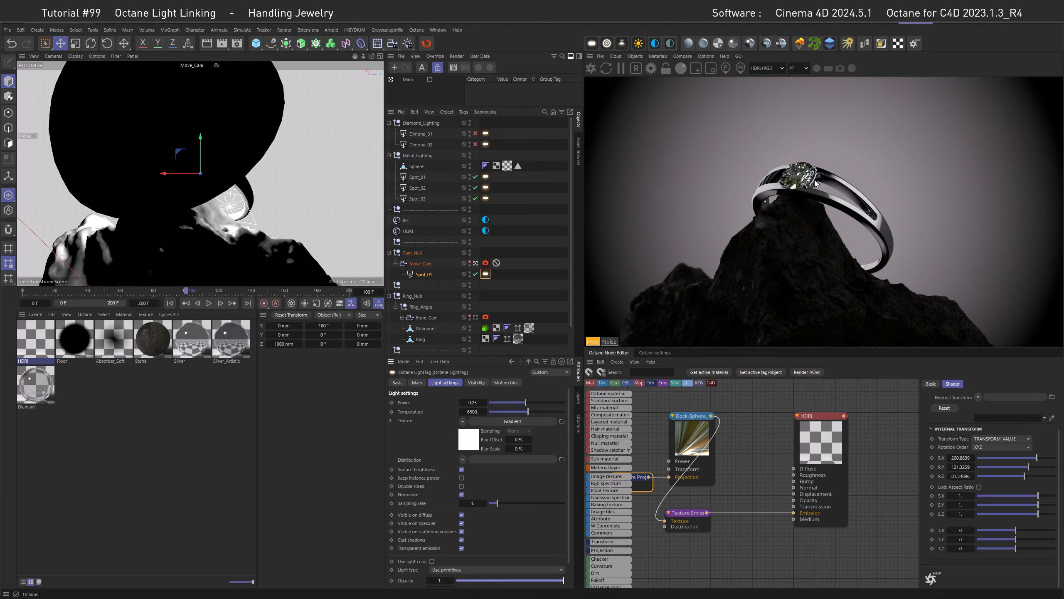
{"action": "scroll", "coordinate": [486, 547], "scroll_direction": "down", "scroll_amount": 2}
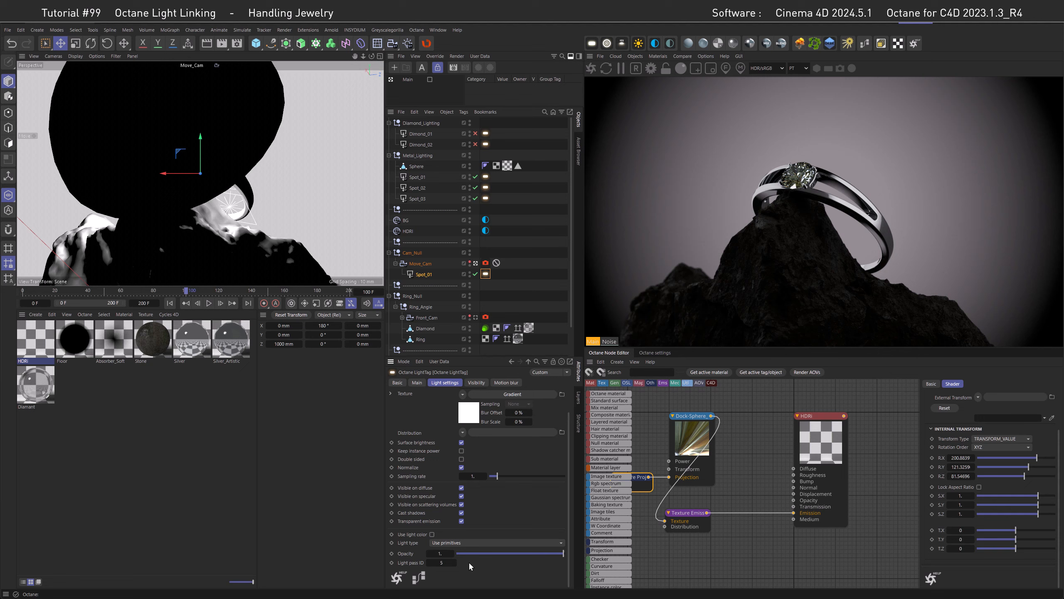
{"action": "left_click", "coordinate": [424, 578]}
{"action": "left_click", "coordinate": [739, 458]}
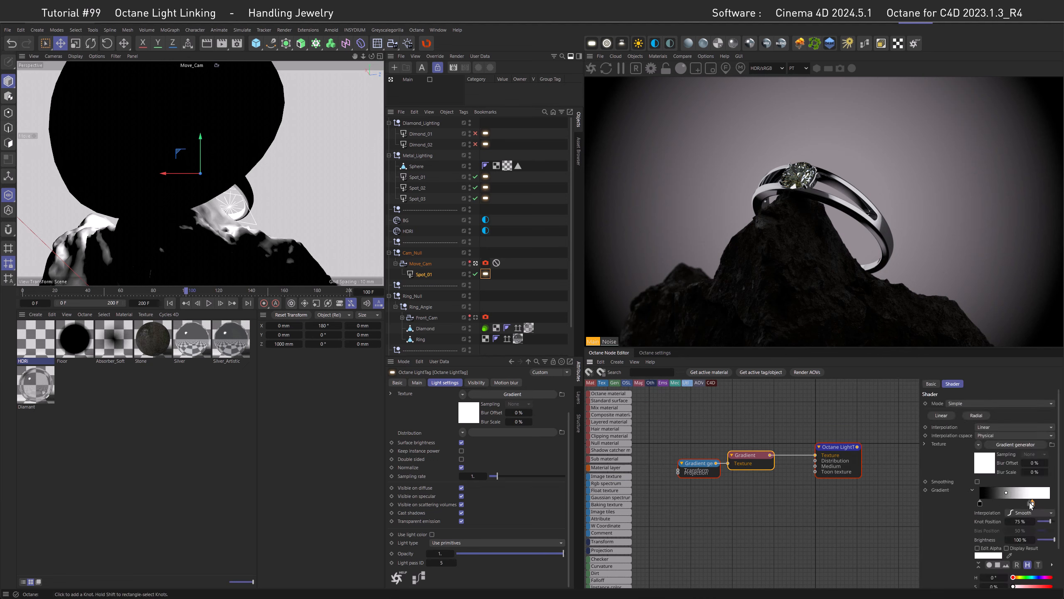
{"action": "left_click_drag", "start_coordinate": [1031, 505], "coordinate": [1050, 505]}
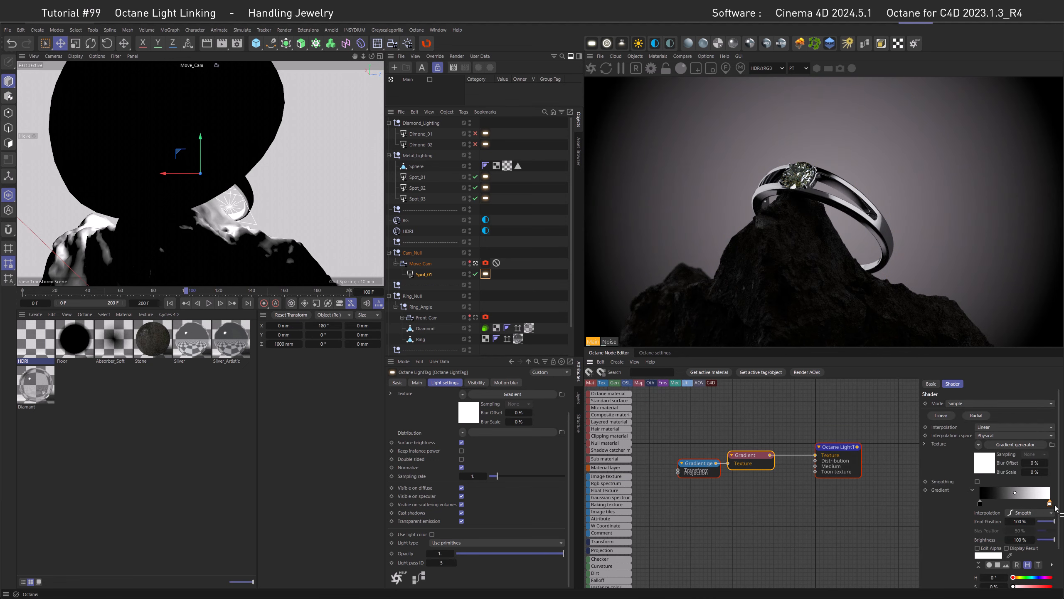
Set the gradient's end knot colour to hue 200° and saturation 25 %.
{"action": "scroll", "coordinate": [1034, 541], "scroll_direction": "down", "scroll_amount": 2}
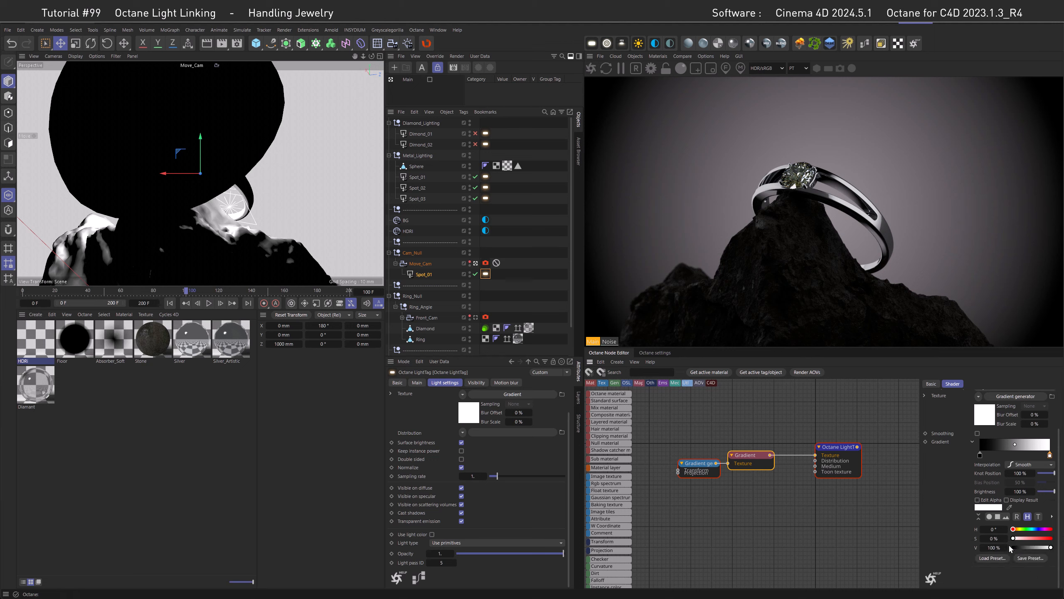
{"action": "double_click", "coordinate": [992, 529]}
{"action": "type", "text": "200"}
{"action": "key", "text": "Tab"}
{"action": "type", "text": "25"}
{"action": "key", "text": "Return"}
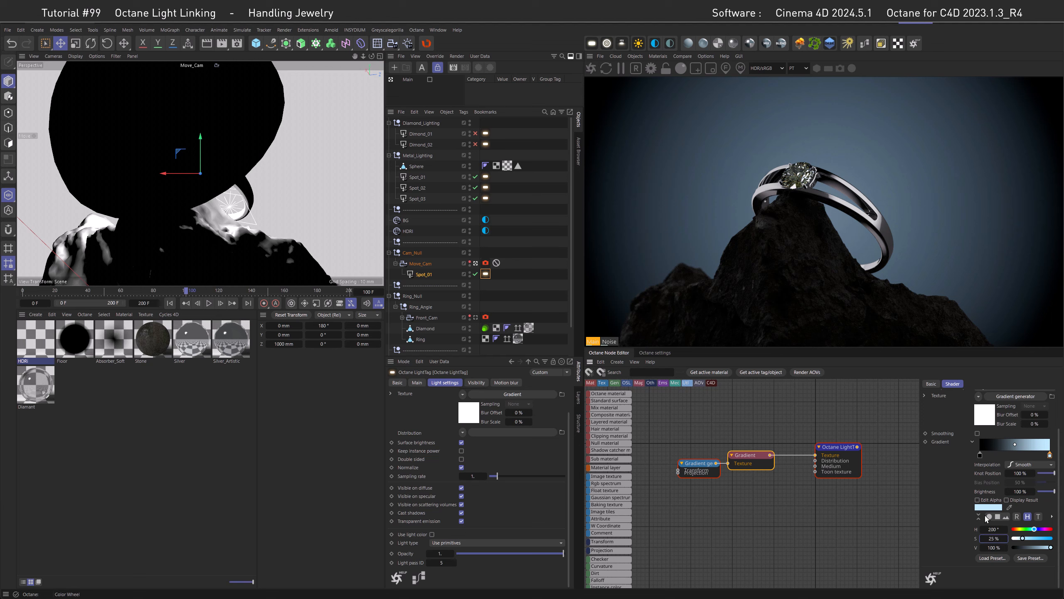